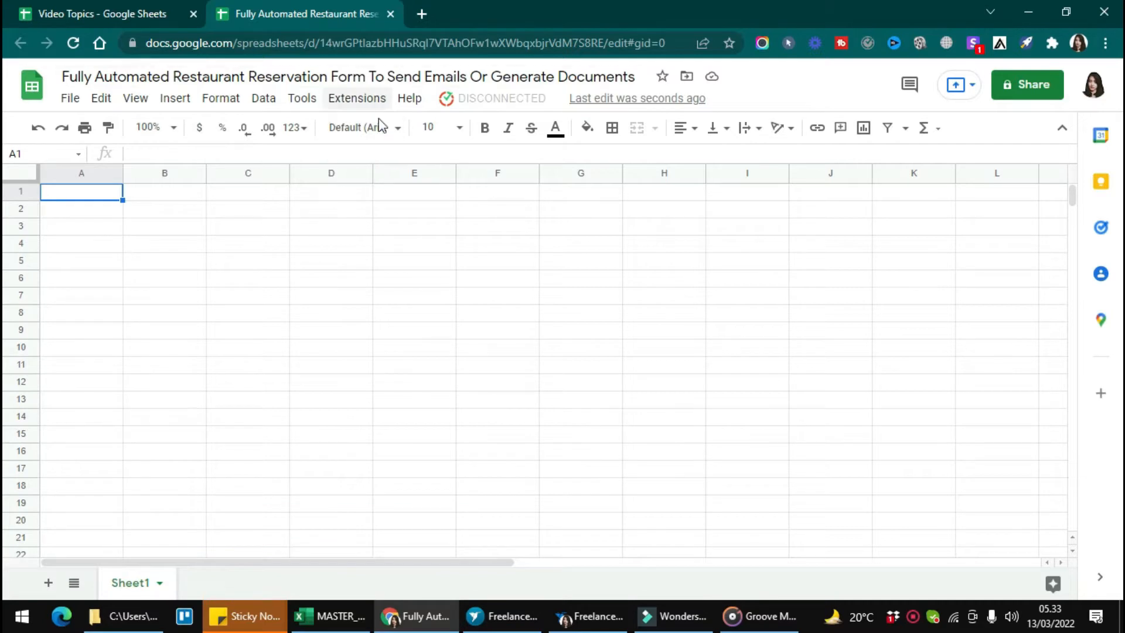
# Load the Restaurant Reservation Form template from Kulfi Forms into the spreadsheet
pyautogui.click(359, 101)
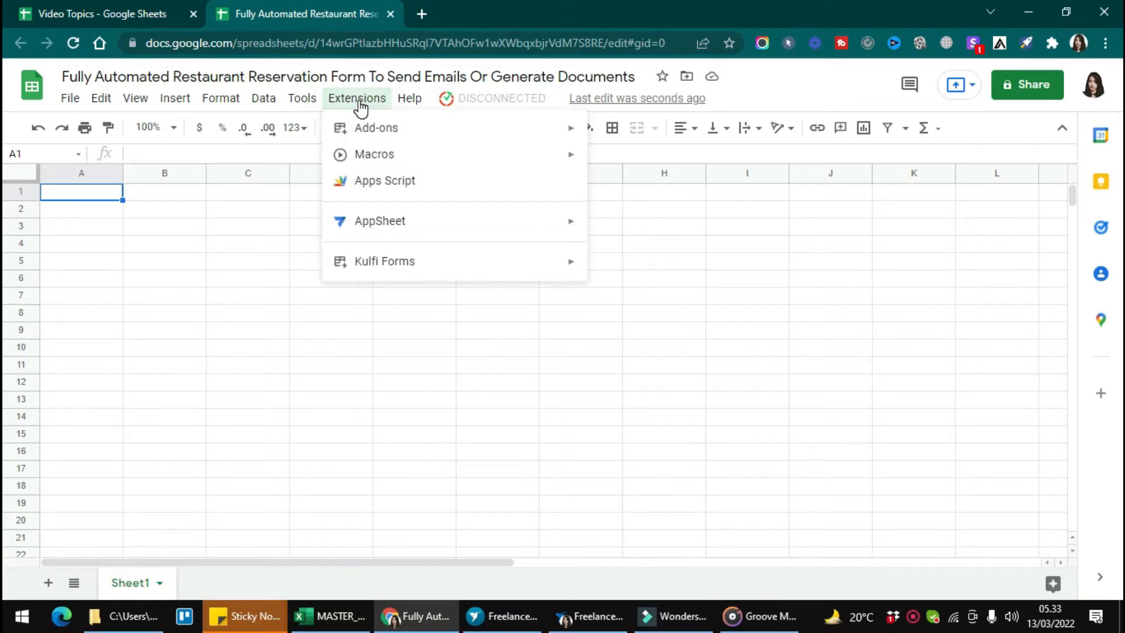
pyautogui.moveTo(422, 270)
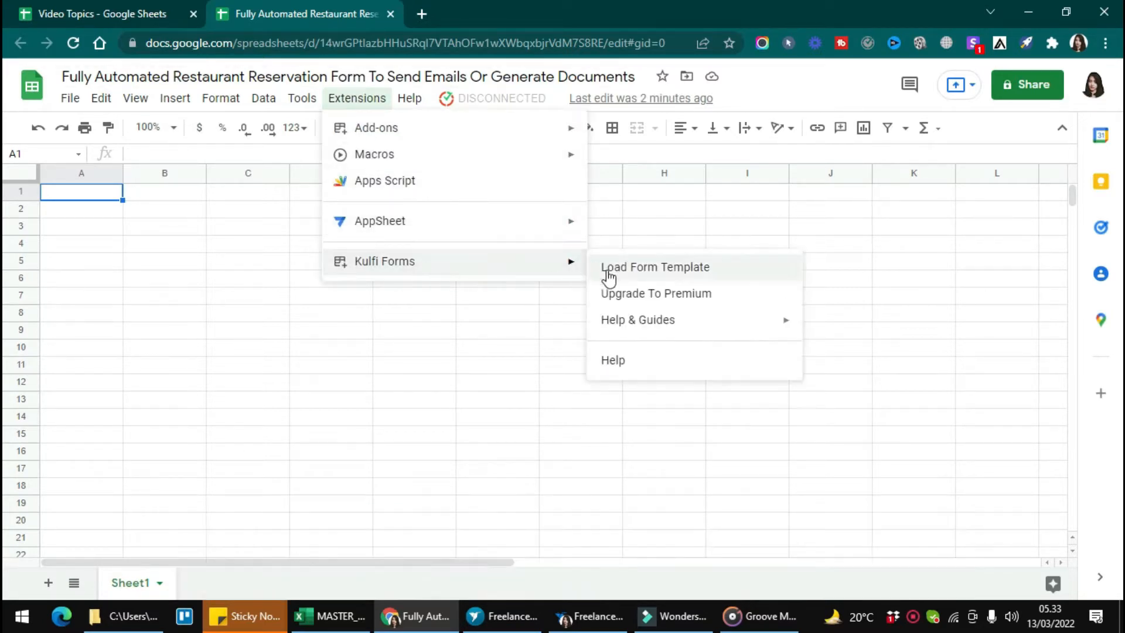
pyautogui.click(627, 269)
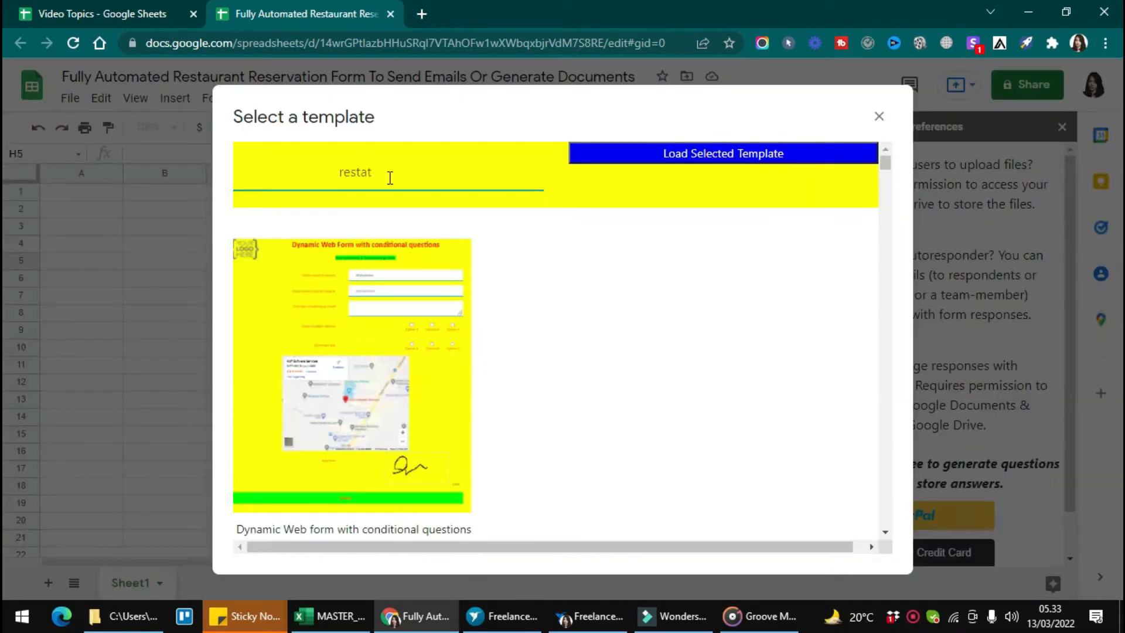
pyautogui.press('BackSpace')
pyautogui.press('BackSpace')
pyautogui.write('auran')
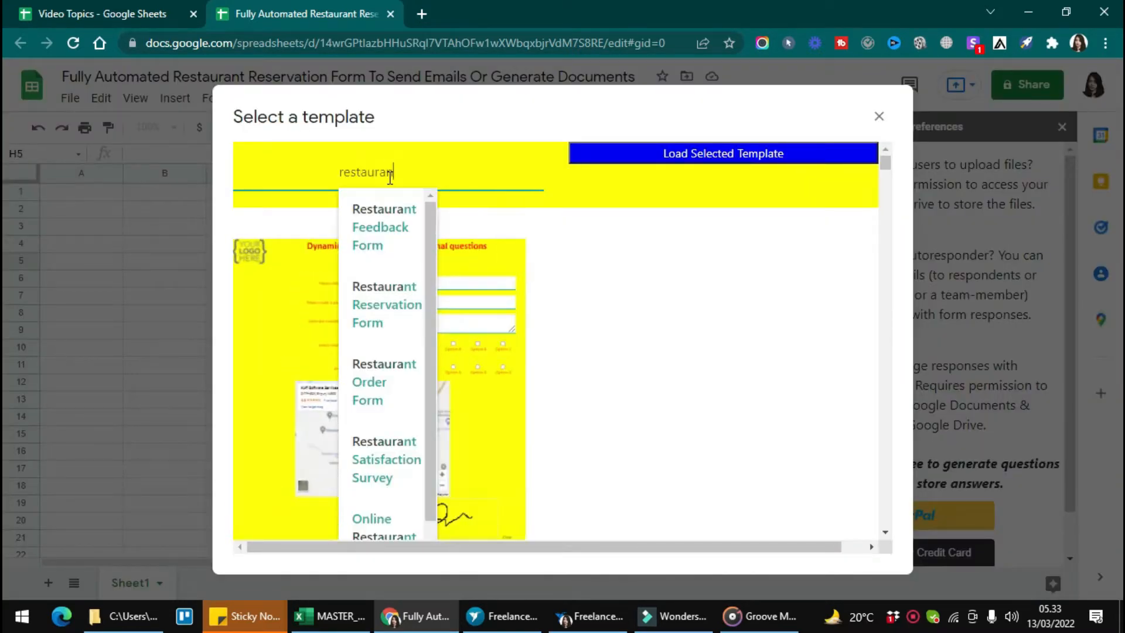
pyautogui.write('t re')
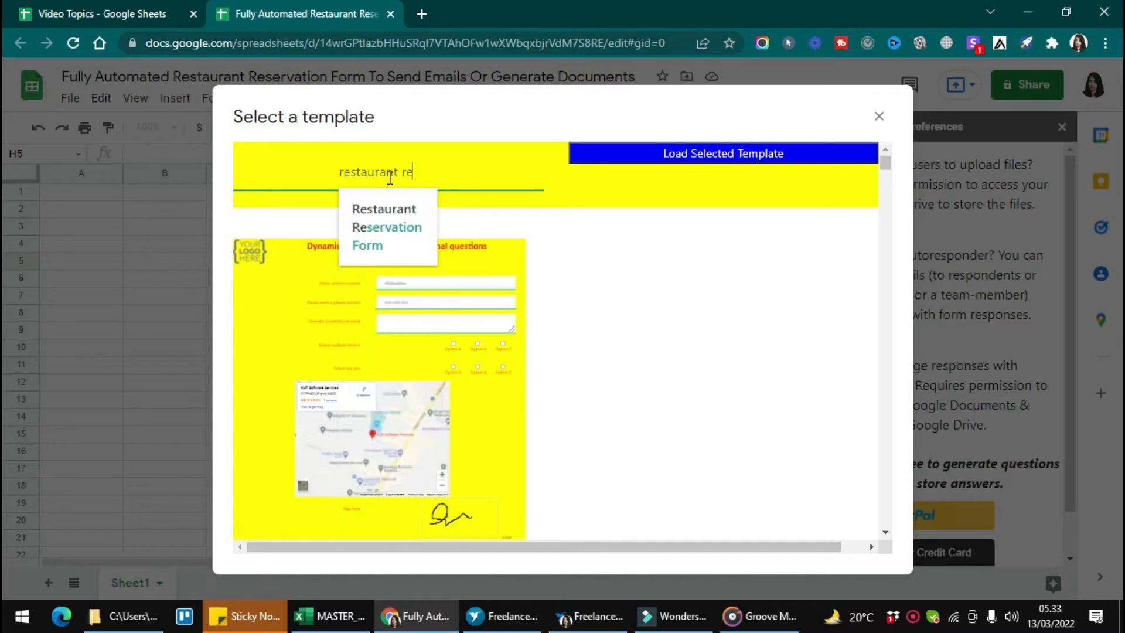
pyautogui.click(391, 230)
pyautogui.click(711, 159)
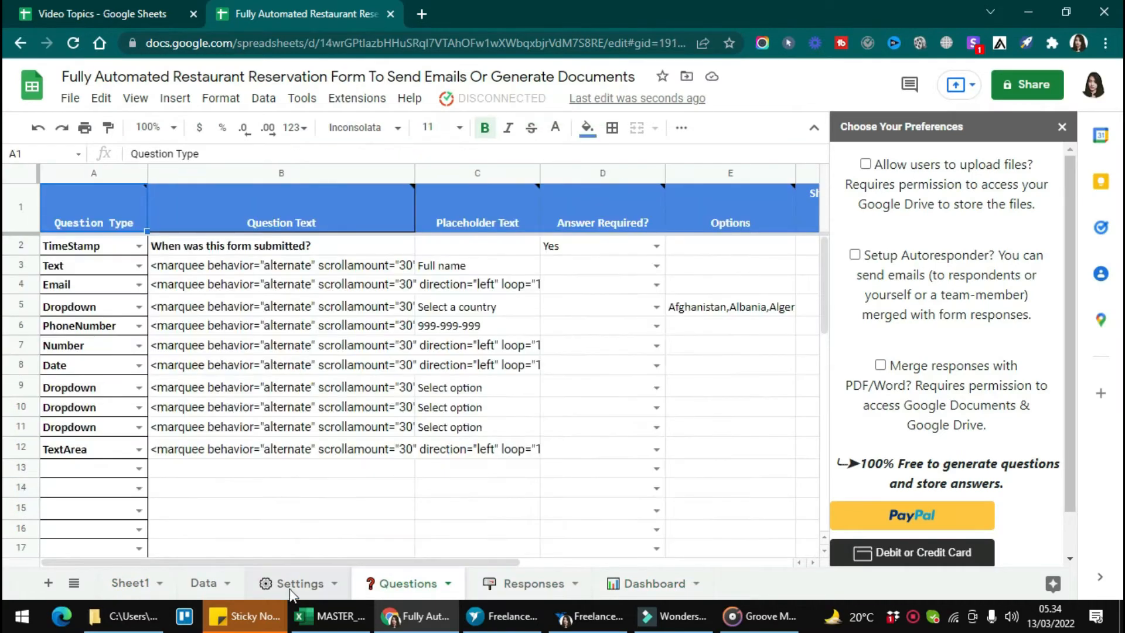
# Reload the spreadsheet on its Settings sheet and request the web form link from Kulfi Forms
pyautogui.click(296, 583)
pyautogui.click(73, 43)
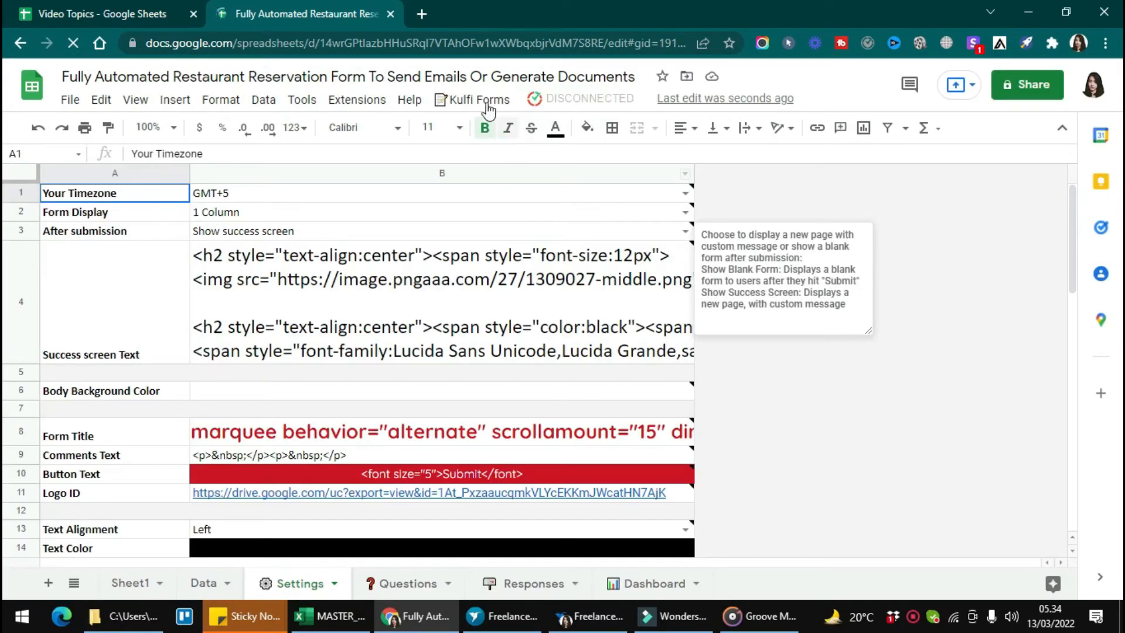
pyautogui.click(475, 100)
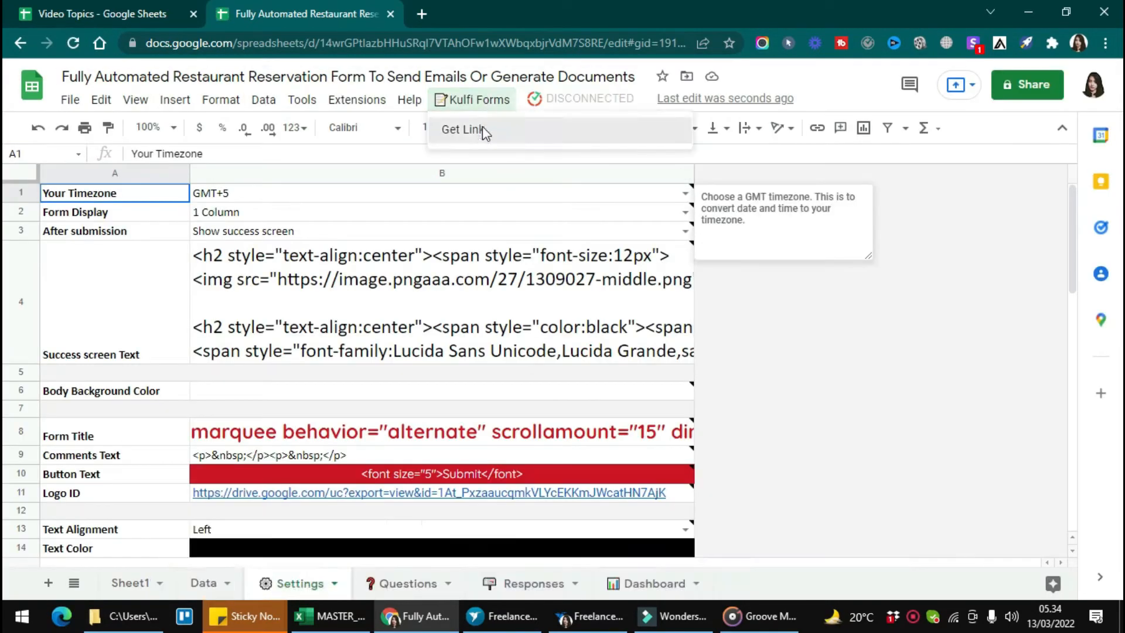
pyautogui.click(484, 132)
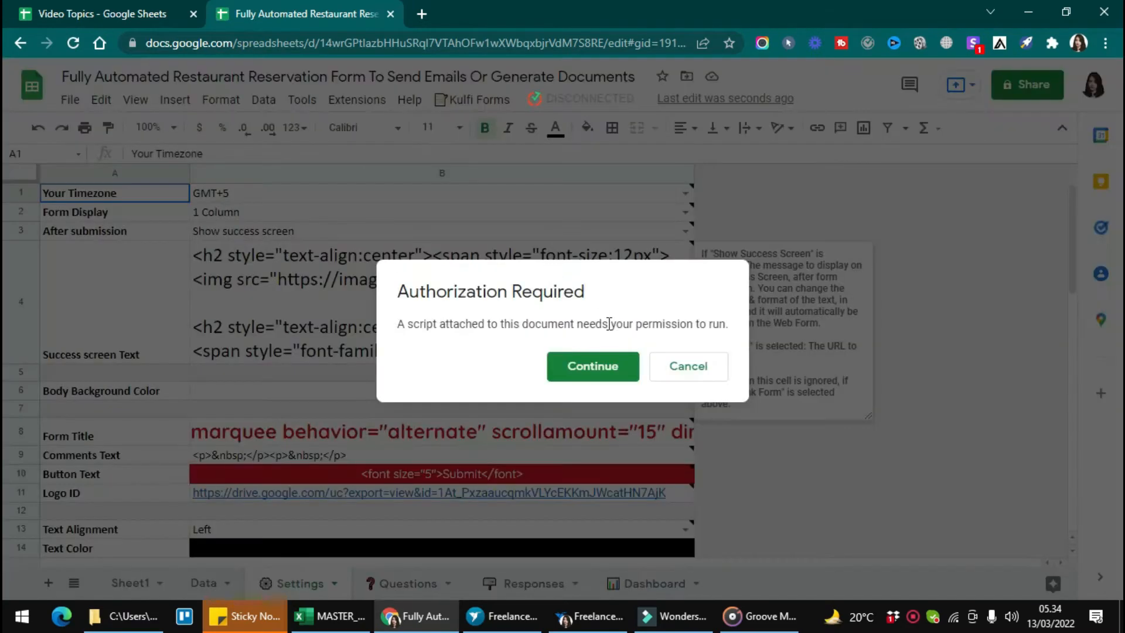
# Authorize Kulfi_Forms_ClientScript with the Google account, proceeding to the unverified script and allowing the requested permissions
pyautogui.click(604, 365)
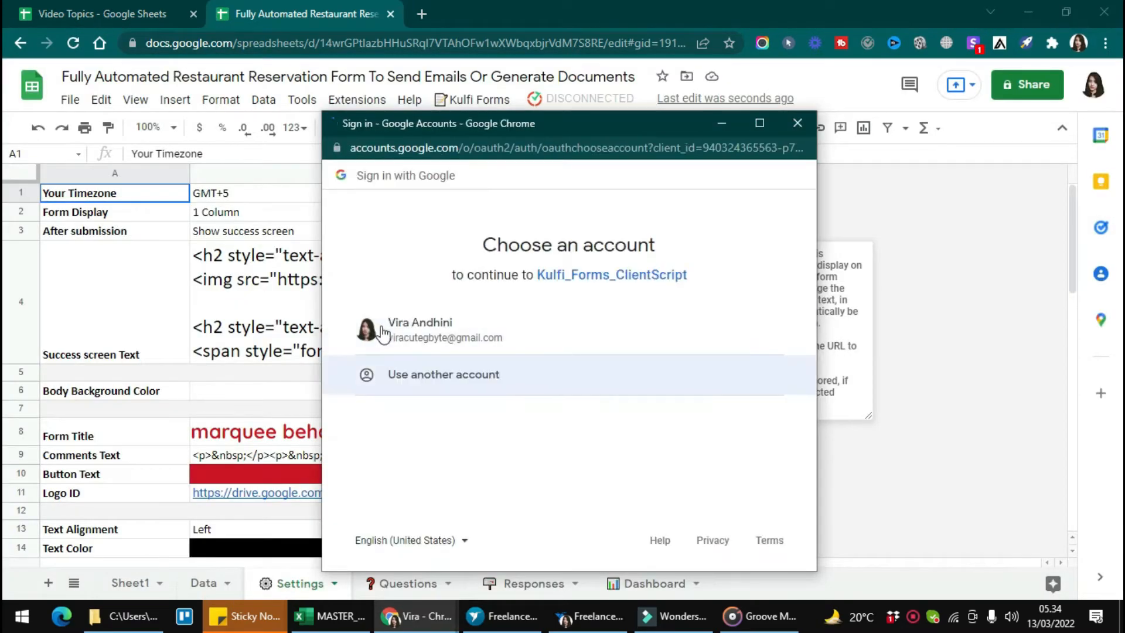
pyautogui.click(383, 333)
pyautogui.click(377, 445)
pyautogui.scroll(-1, 385, 460)
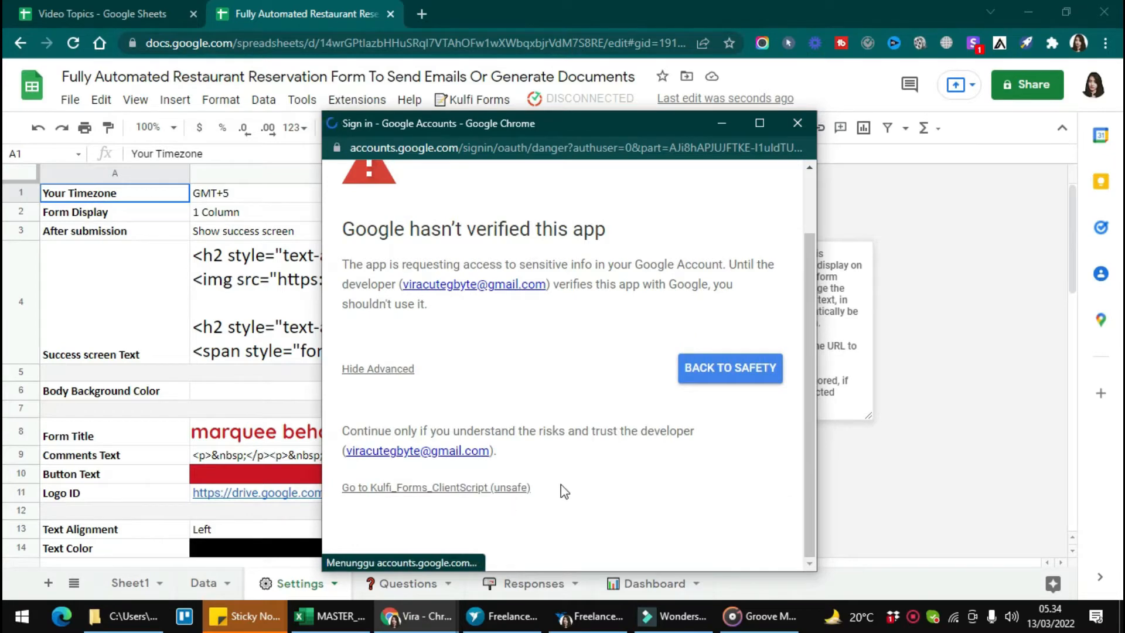
pyautogui.scroll(-3, 610, 484)
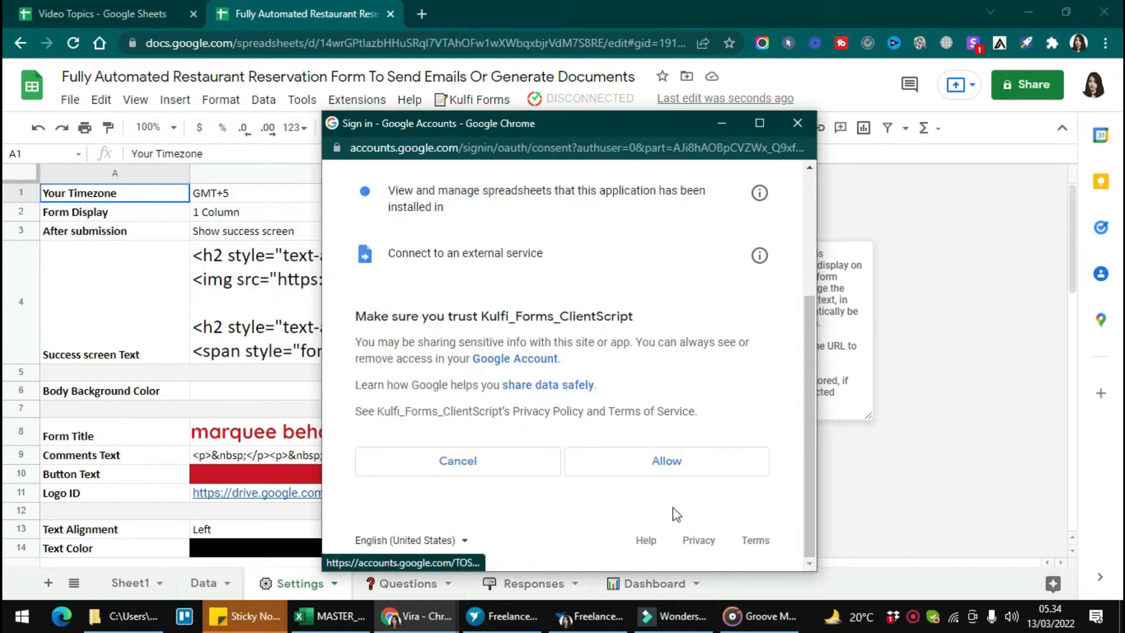
pyautogui.click(674, 471)
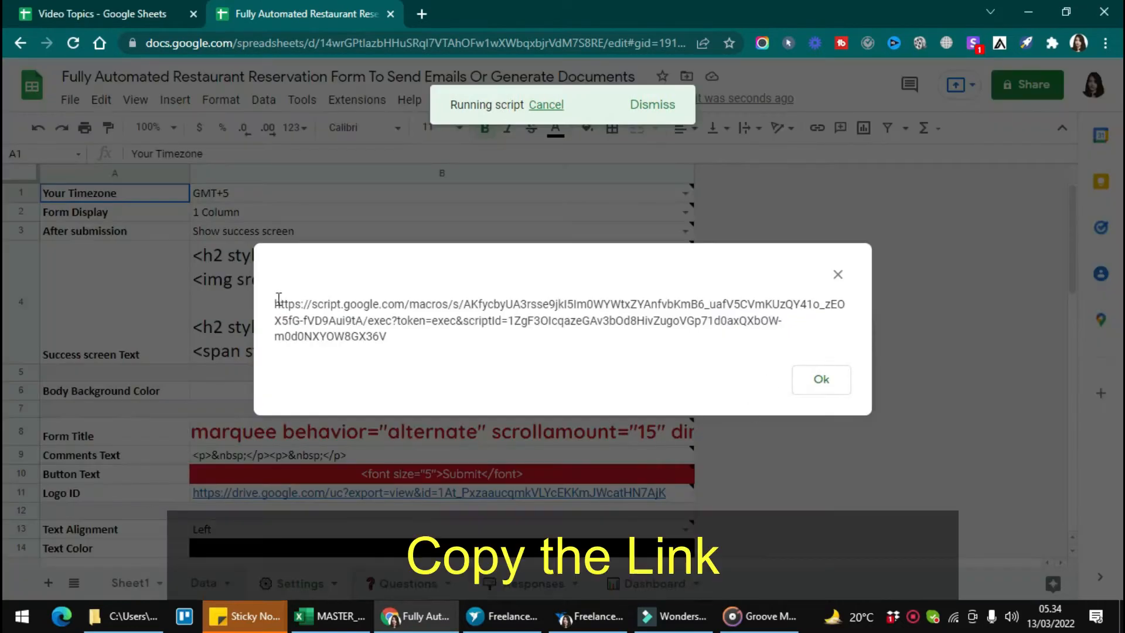
# Copy the generated form link and open it in a new browser tab
pyautogui.moveTo(275, 303); pyautogui.dragTo(472, 357)
pyautogui.hotkey('ctrl', 'c')
pyautogui.hotkey('ctrl', 't')
pyautogui.hotkey('ctrl', 'v')
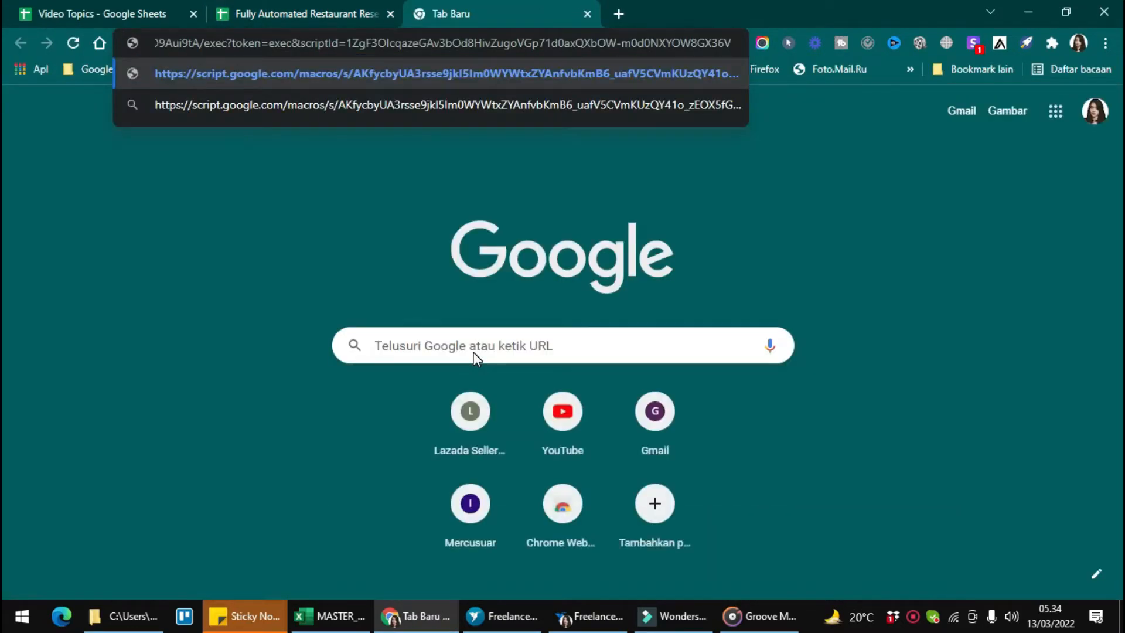
pyautogui.press('Return')
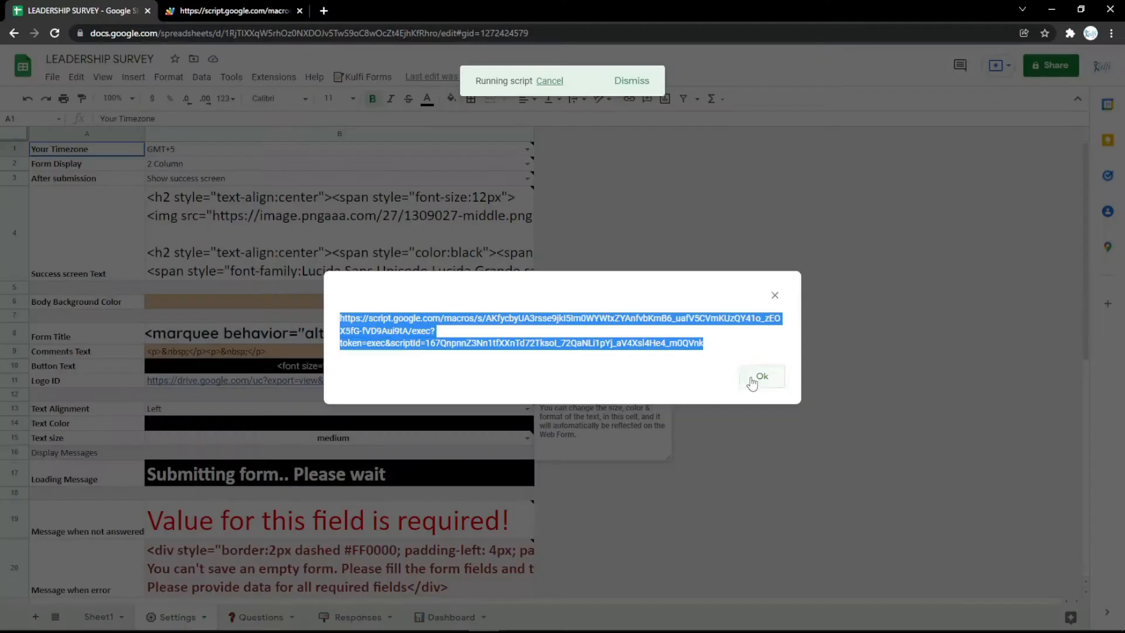
# In the LEADERSHIP SURVEY Questions sheet, insert a row above row 3 and set its question type to Text
pyautogui.click(756, 378)
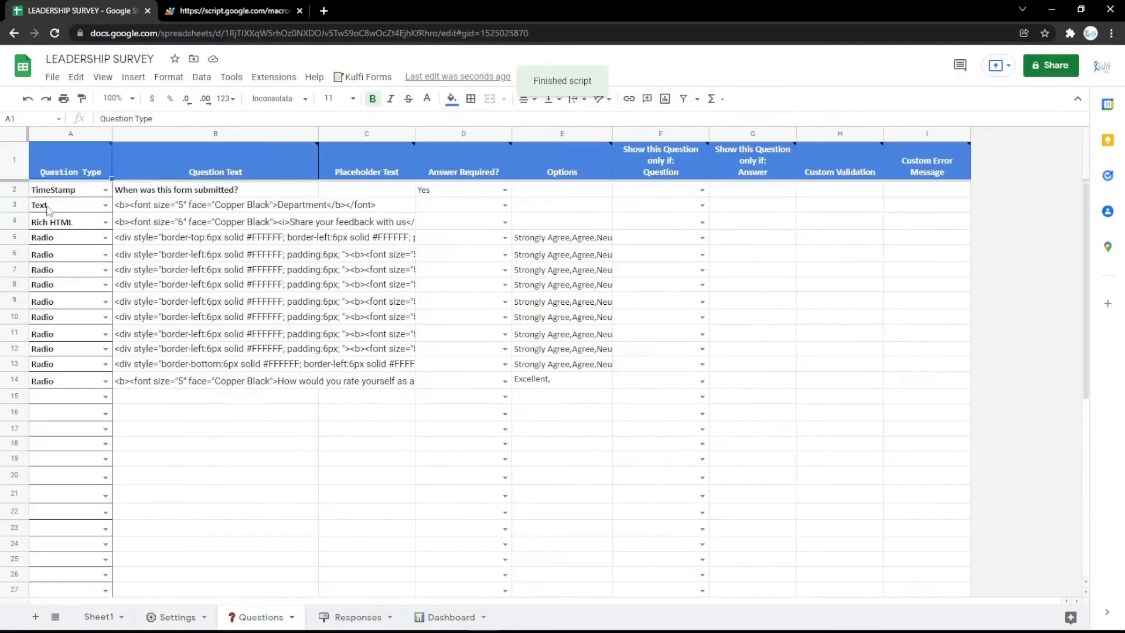
pyautogui.rightClick(19, 210)
pyautogui.click(64, 262)
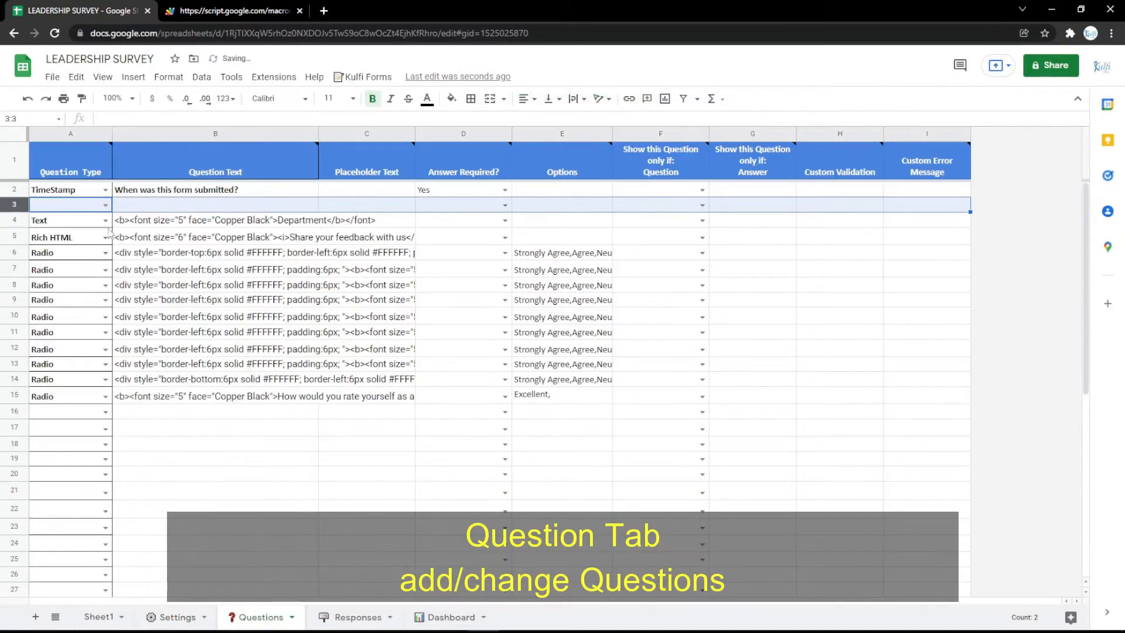
pyautogui.click(106, 206)
pyautogui.click(68, 254)
# Reuse the Department question's markup in B3 with the label Name, and refresh the live form to check it
pyautogui.click(190, 223)
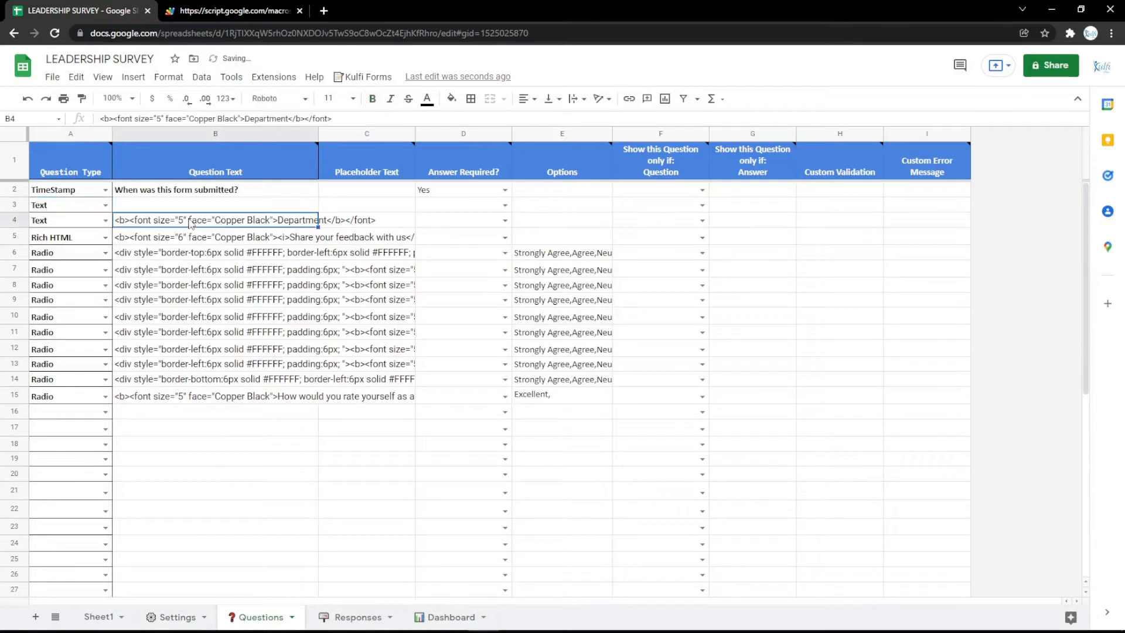
pyautogui.doubleClick(192, 210)
pyautogui.hotkey('ctrl', 'v')
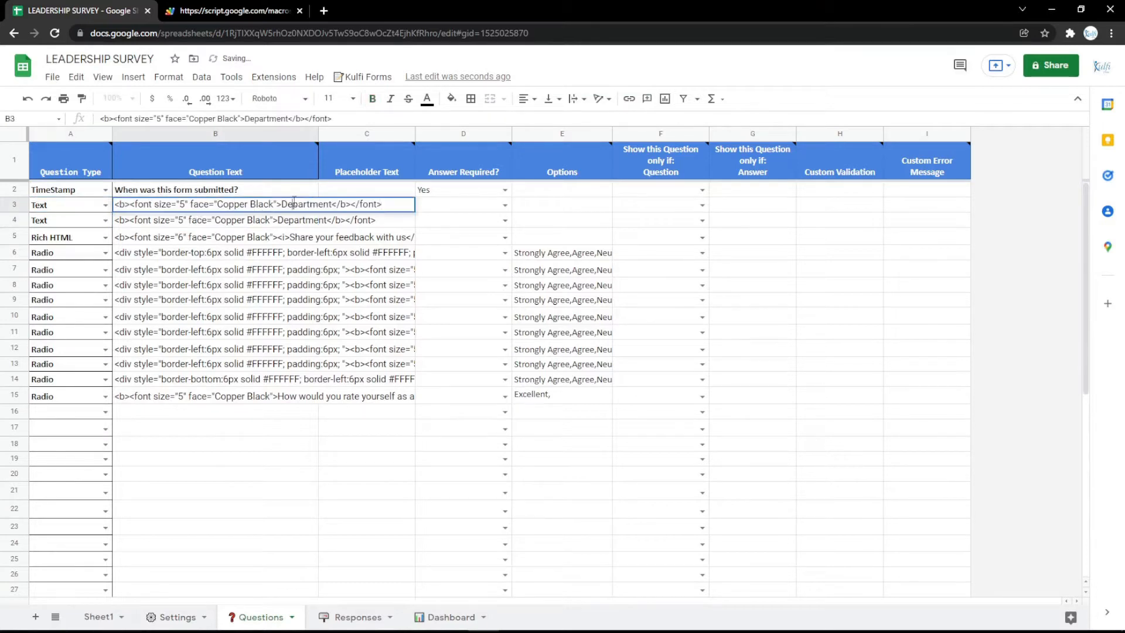
pyautogui.write('Name')
pyautogui.press('Return')
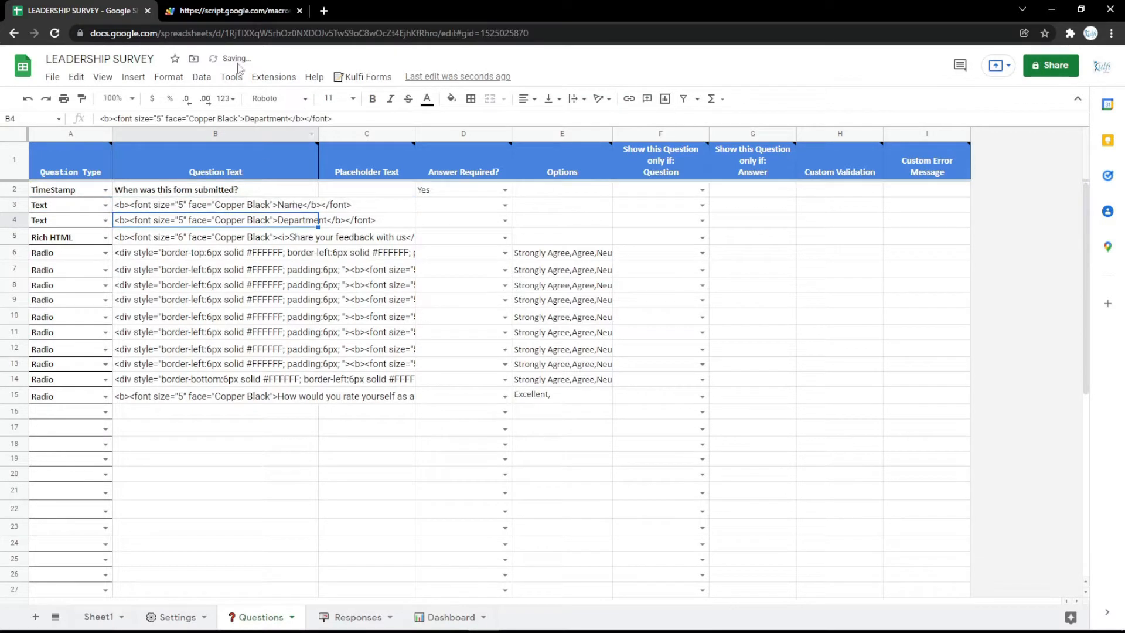
pyautogui.hotkey('ctrl', 'Tab')
pyautogui.press('F5')
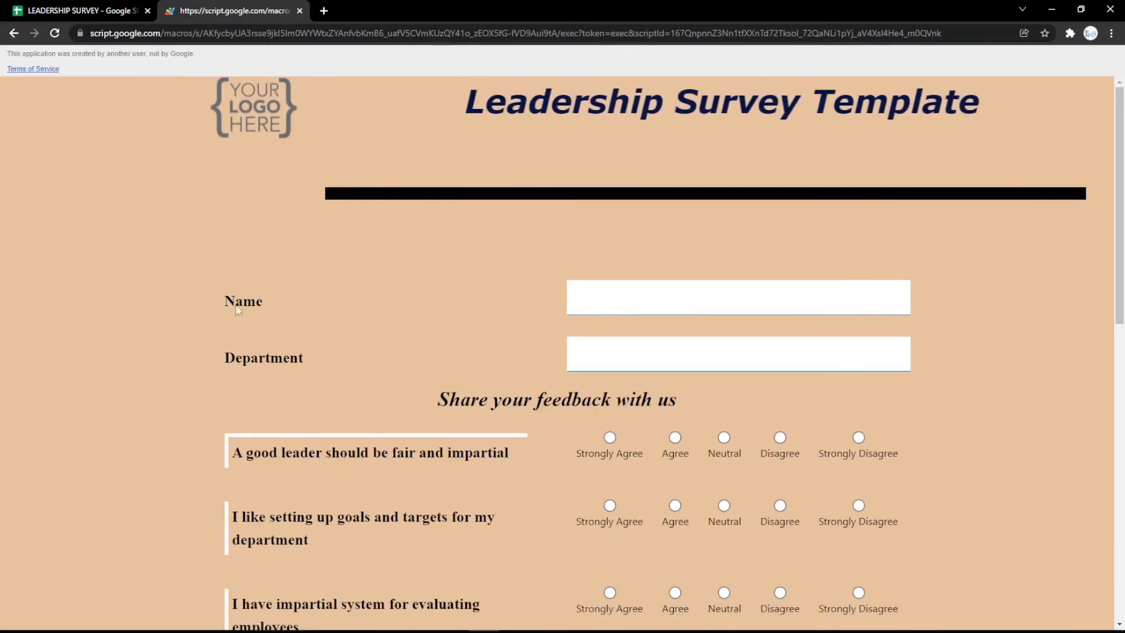
# Change the row 3 question's type and label to Email, and check it on the live form
pyautogui.click(95, 10)
pyautogui.click(105, 205)
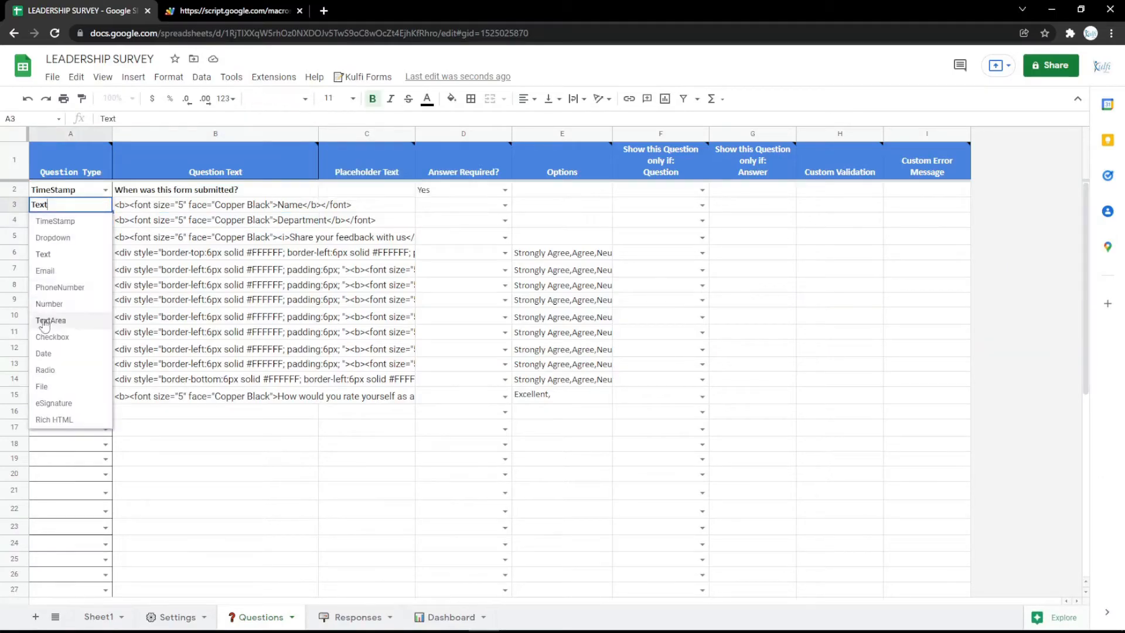
pyautogui.click(47, 271)
pyautogui.doubleClick(216, 204)
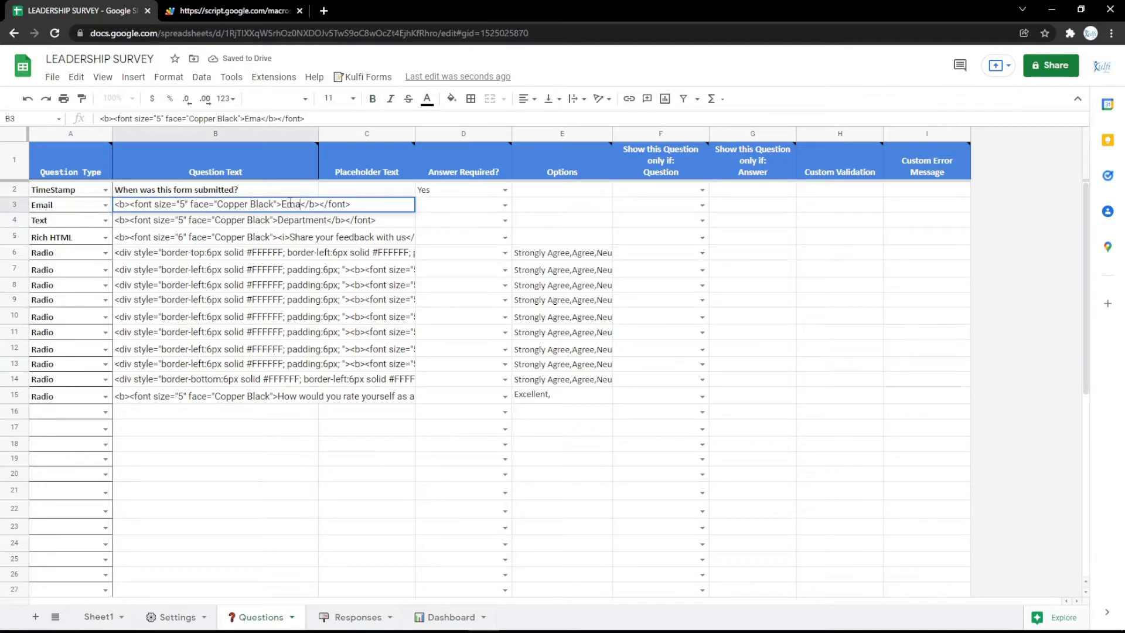
pyautogui.press('Return')
pyautogui.hotkey('ctrl', 'Tab')
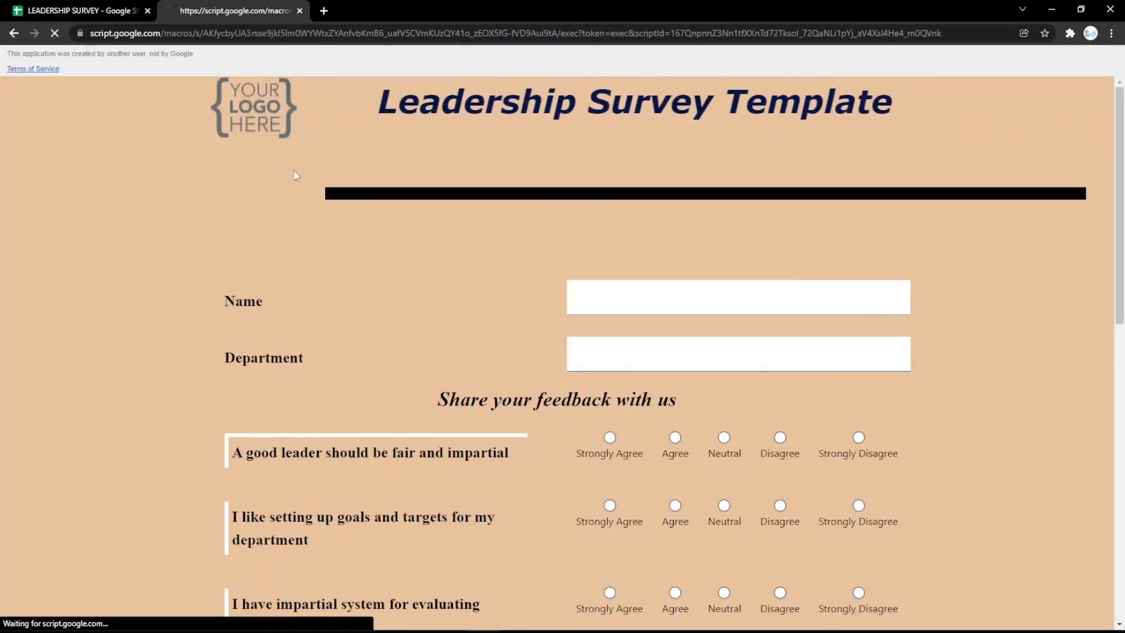
# Set the row 3 question's type to PhoneNumber and its label to Phone Number, and check the live form
pyautogui.hotkey('ctrl', 'Tab')
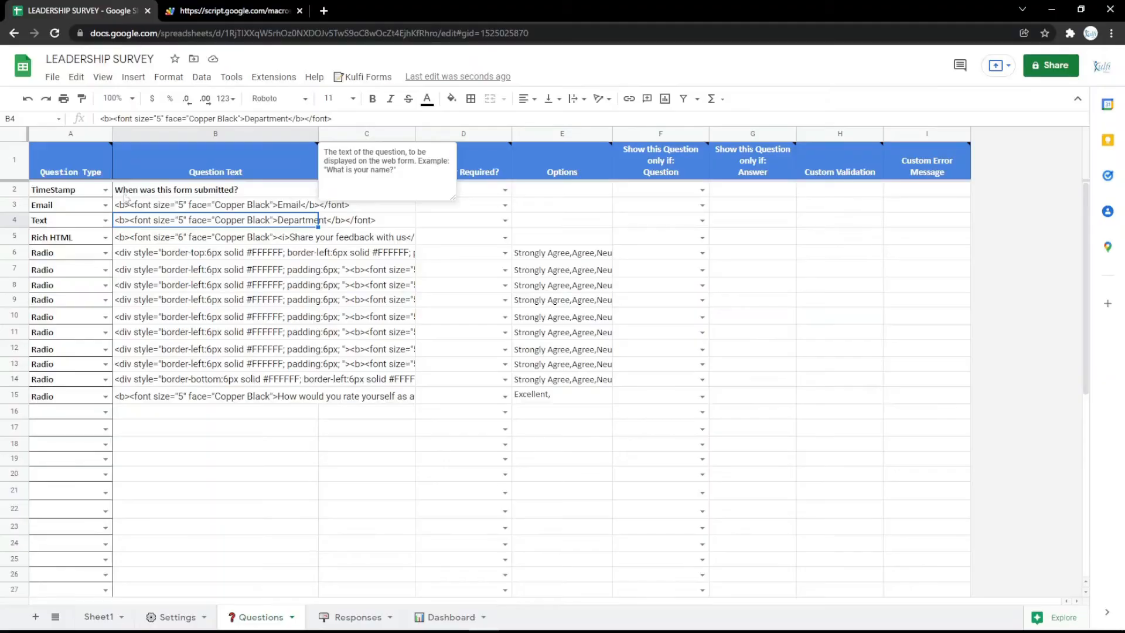
pyautogui.click(105, 205)
pyautogui.click(55, 284)
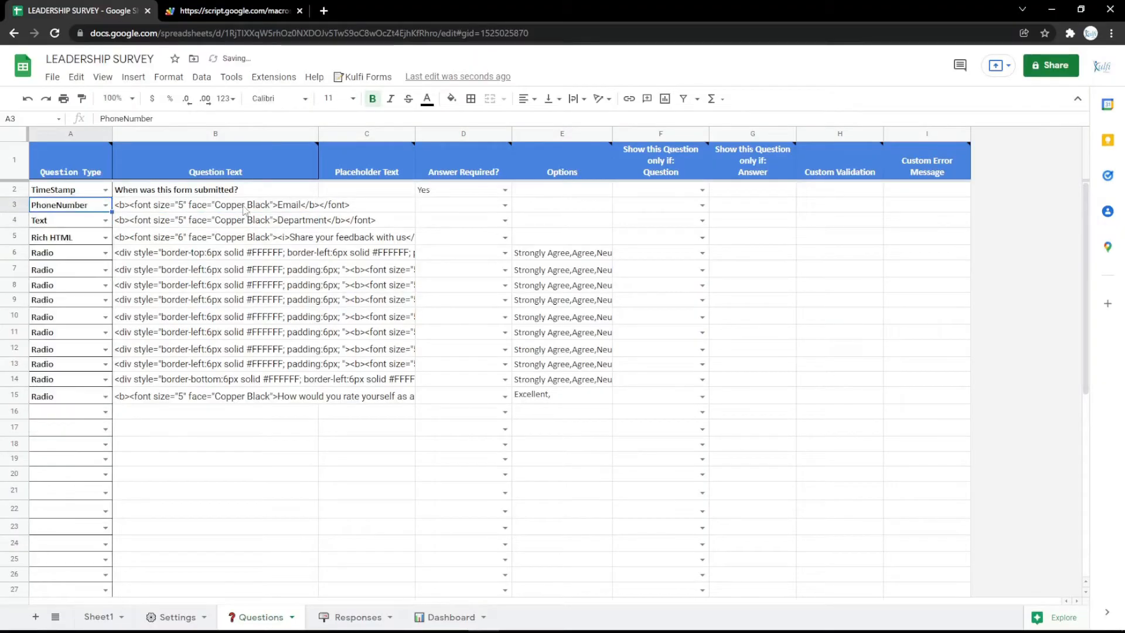
pyautogui.doubleClick(298, 205)
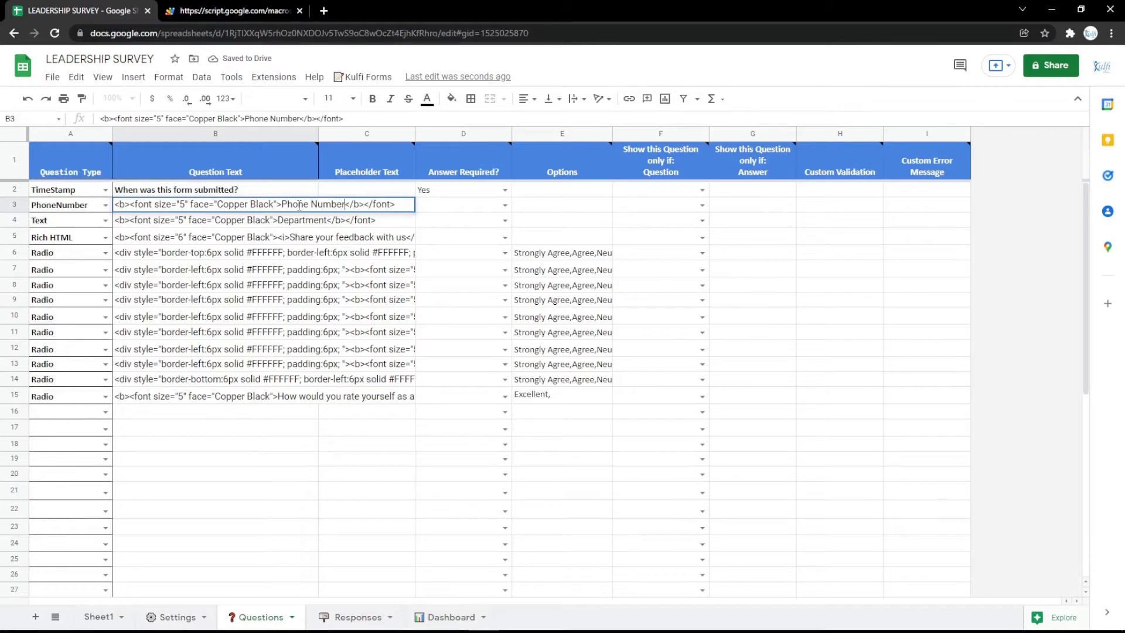
pyautogui.press('Return')
pyautogui.hotkey('ctrl', 'Tab')
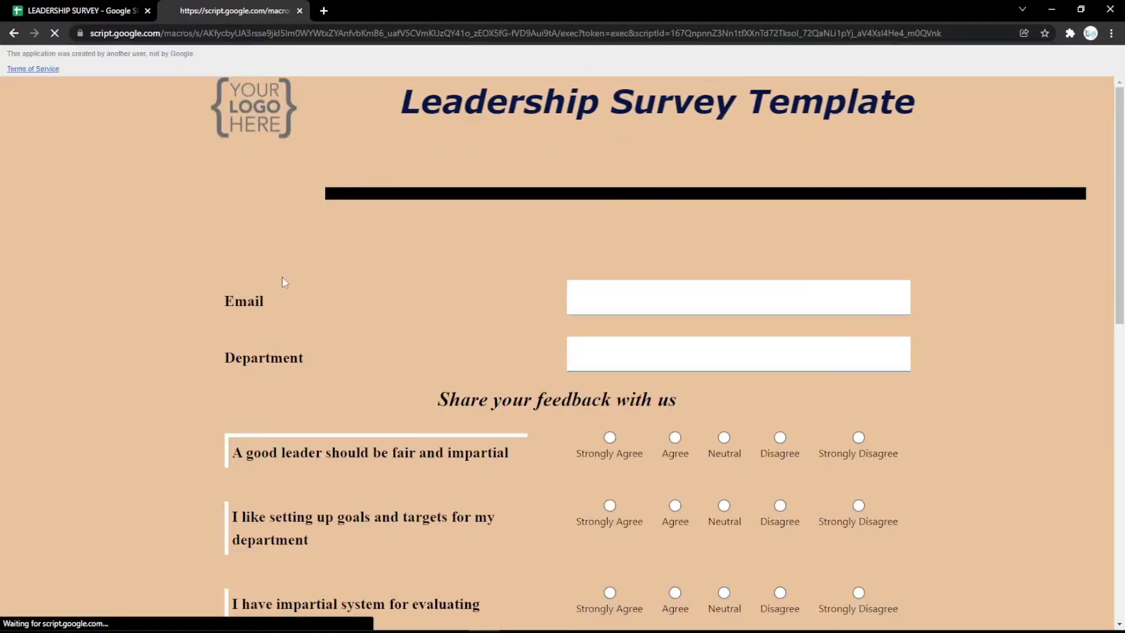
# Switch the row 3 question's type to Number and on to TextArea with the label Address, and check the live form
pyautogui.hotkey('ctrl', 'shift', 'Tab')
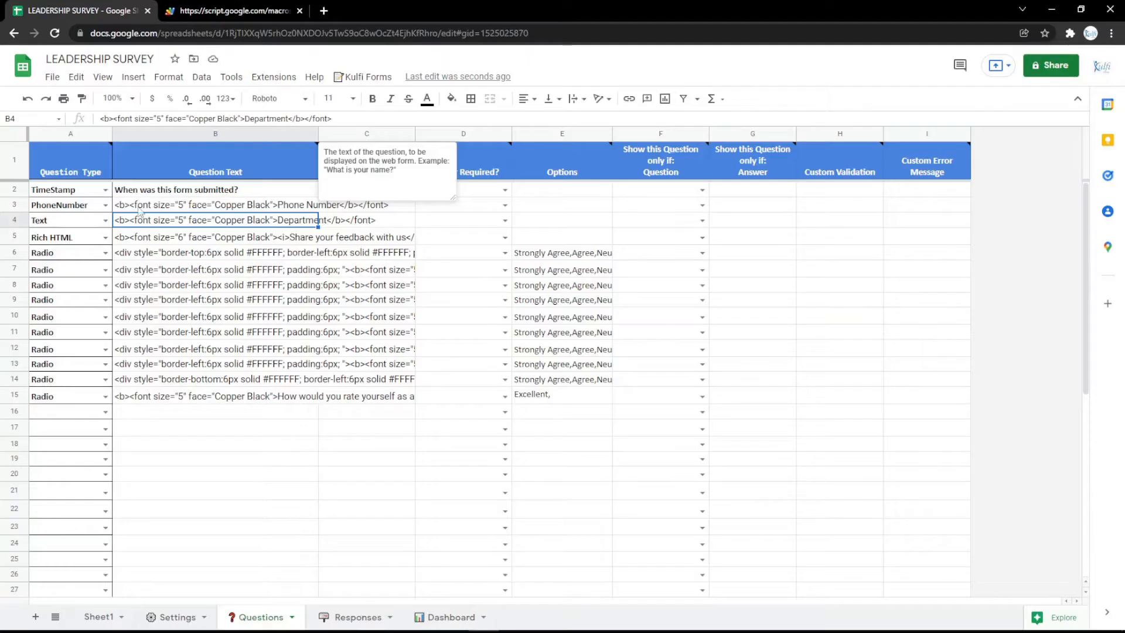
pyautogui.click(106, 205)
pyautogui.click(67, 305)
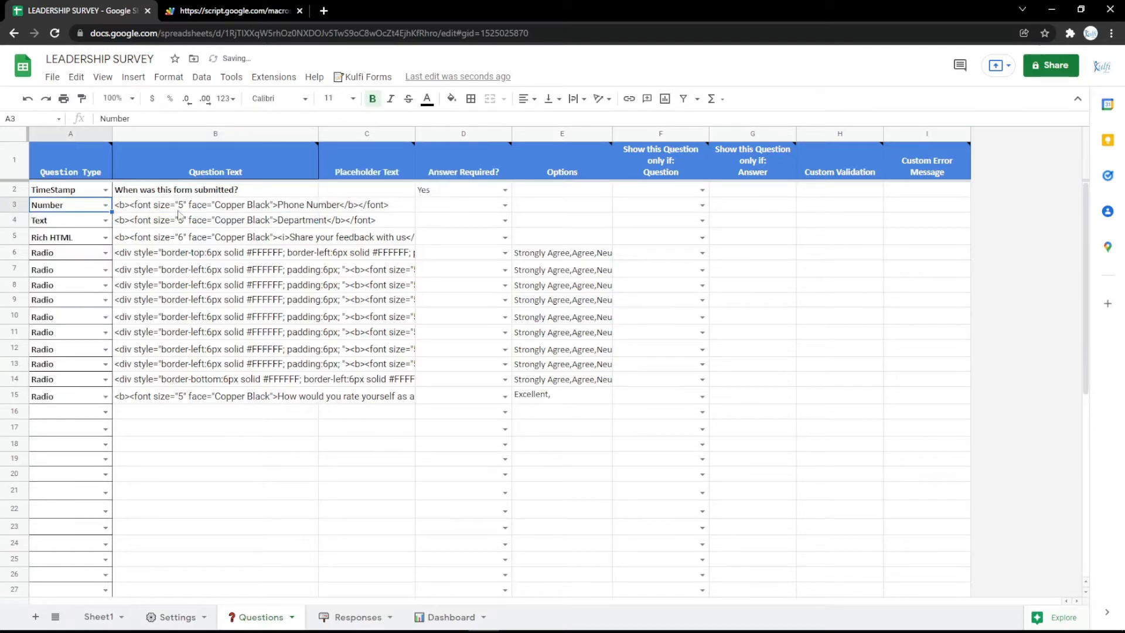
pyautogui.click(106, 205)
pyautogui.click(87, 322)
pyautogui.click(221, 210)
pyautogui.doubleClick(286, 204)
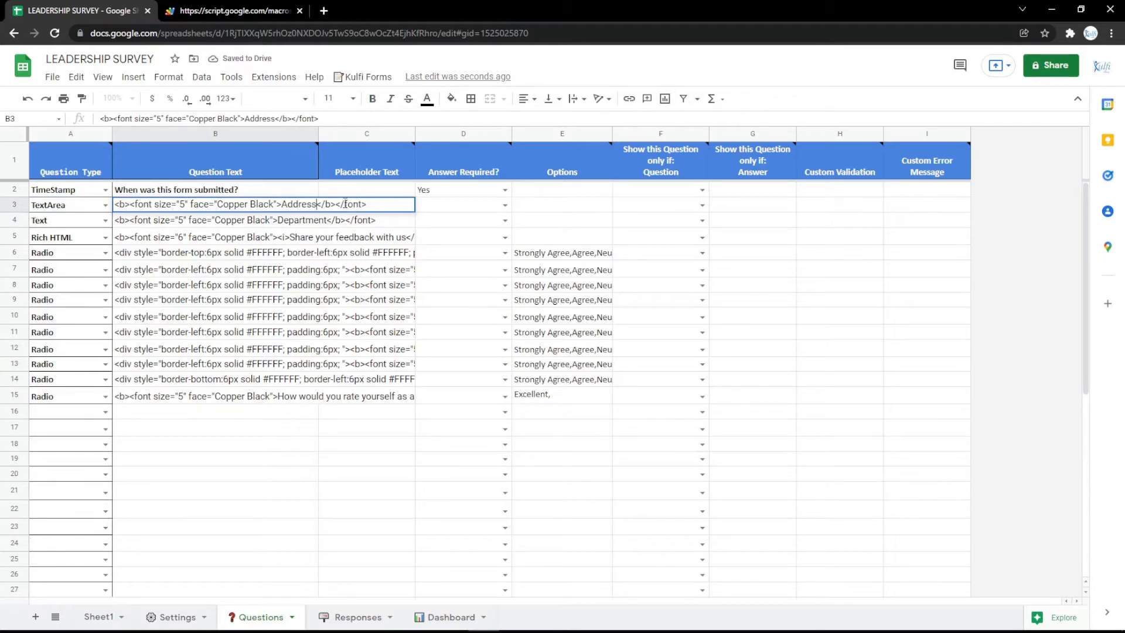
pyautogui.press('Return')
pyautogui.click(234, 11)
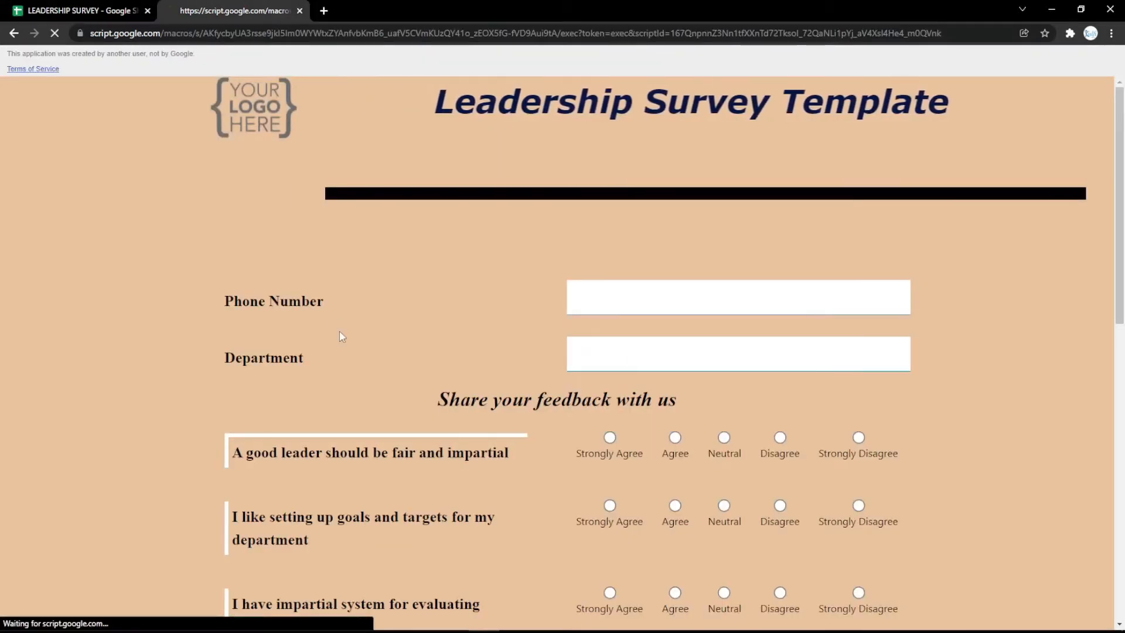
# Set the row 3 question's type to Checkbox in the Questions sheet
pyautogui.click(66, 5)
pyautogui.click(105, 206)
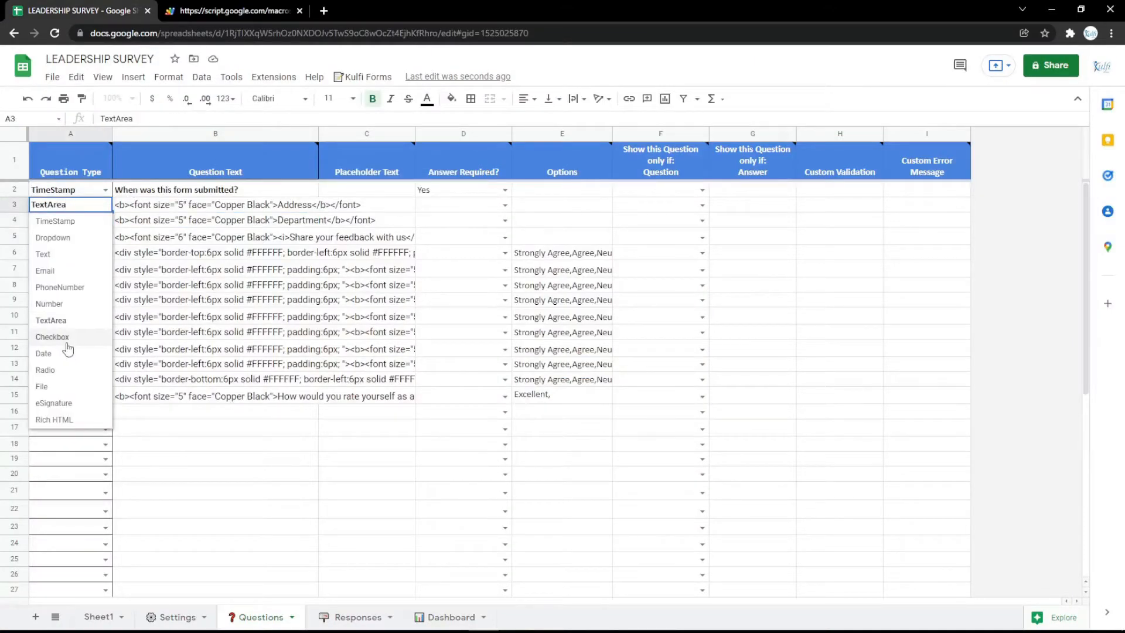
pyautogui.click(69, 336)
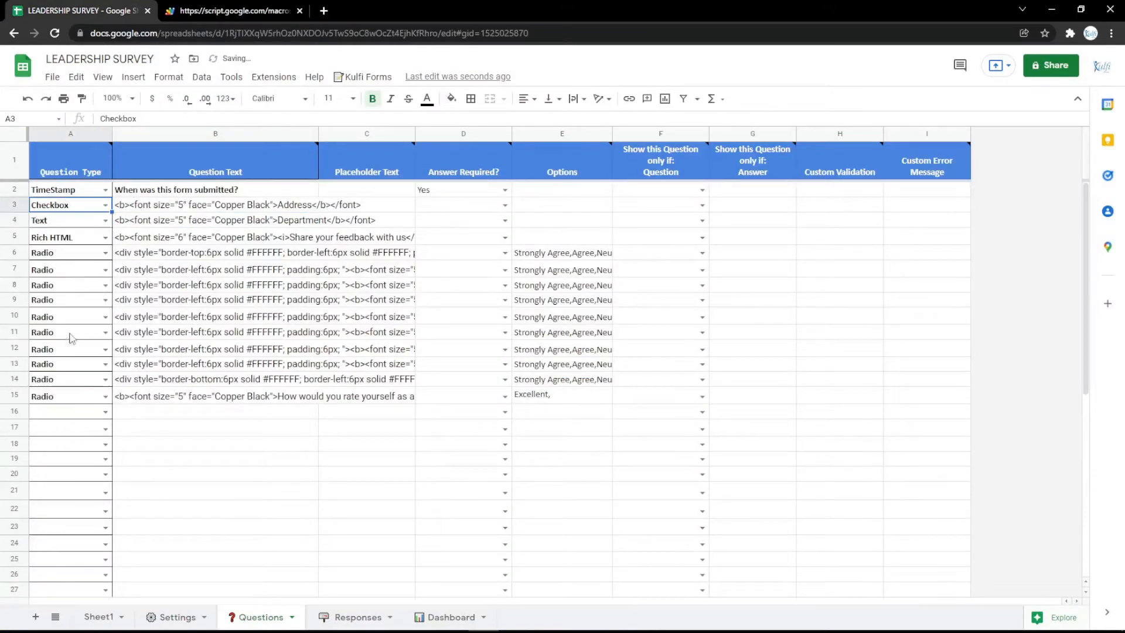
# Set the row 3 question's type and label to Date, and check its date picker on the live form
pyautogui.click(107, 205)
pyautogui.click(56, 349)
pyautogui.doubleClick(292, 205)
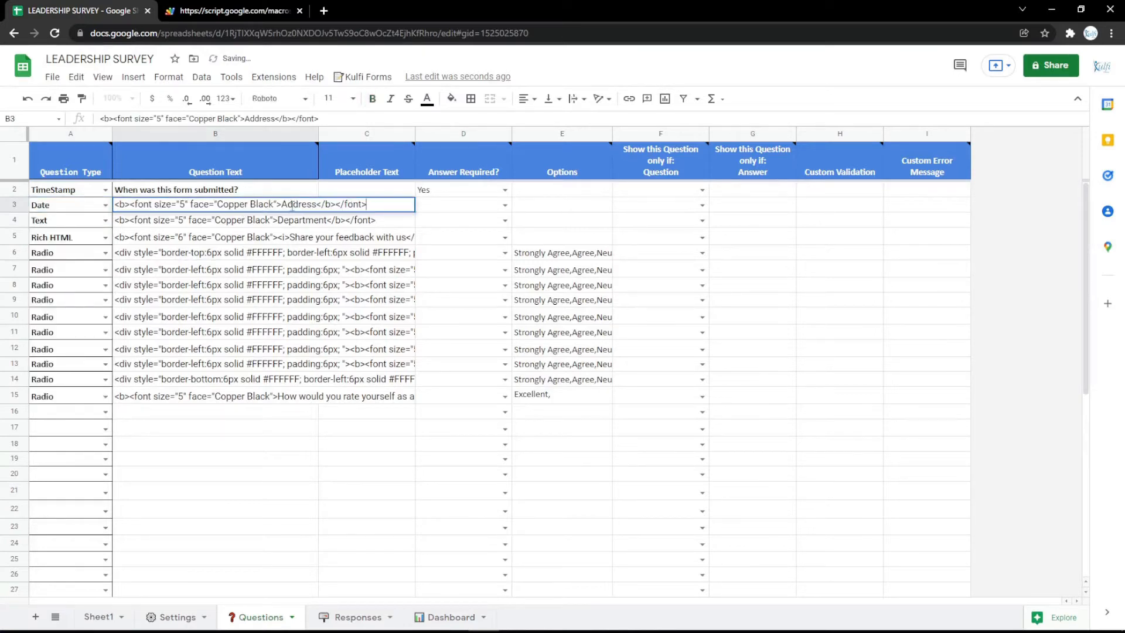
pyautogui.hotkey('ctrl', 'Tab')
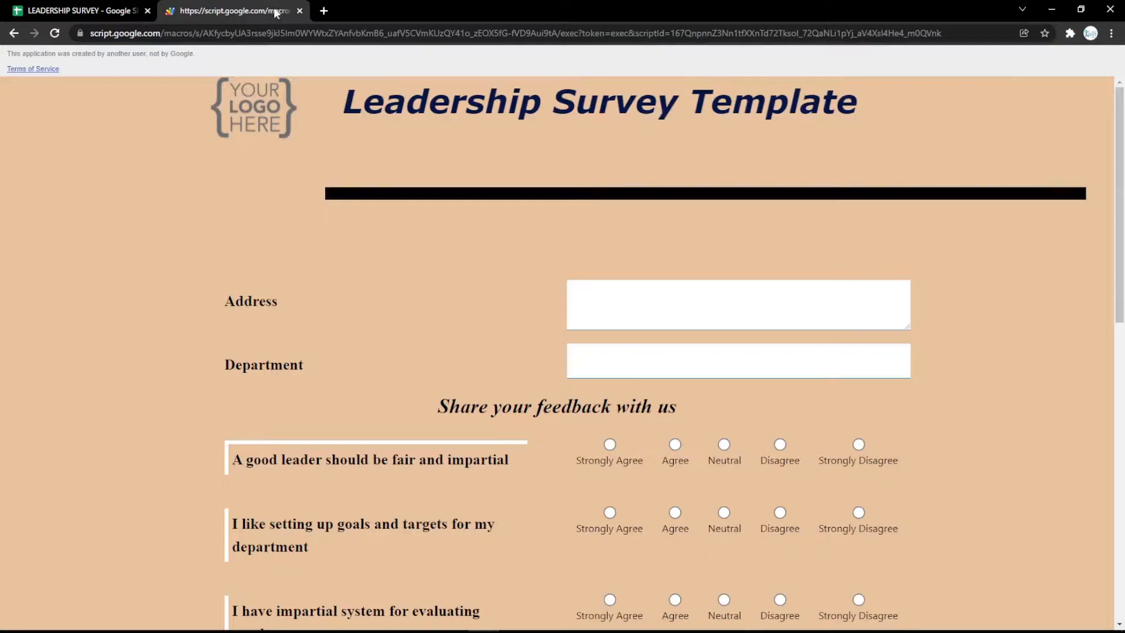
pyautogui.press('F5')
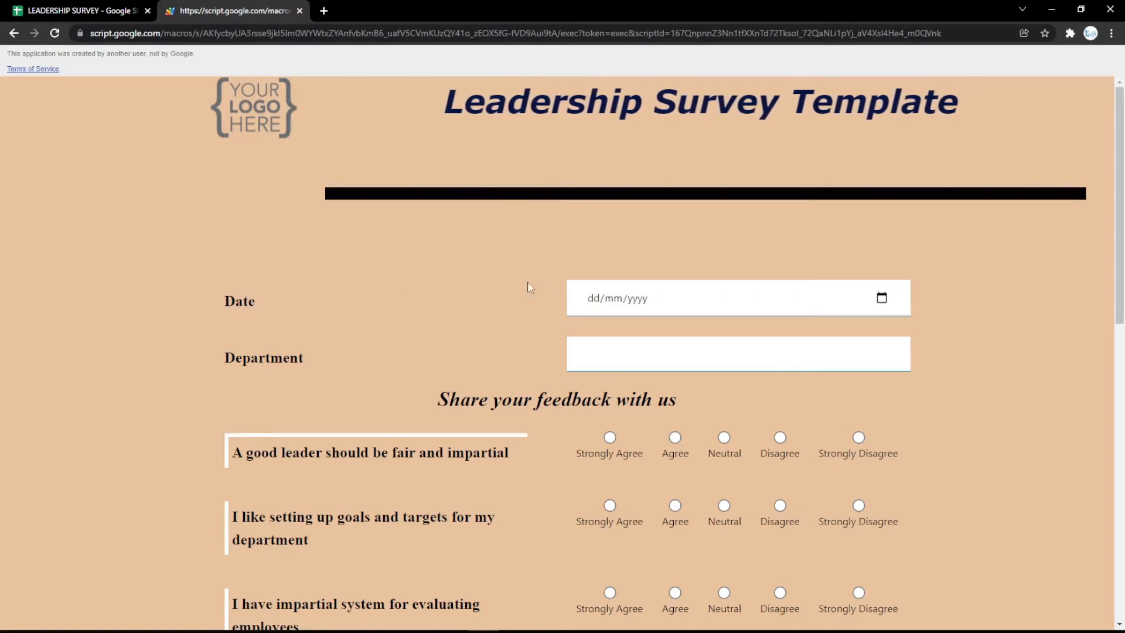
pyautogui.click(882, 298)
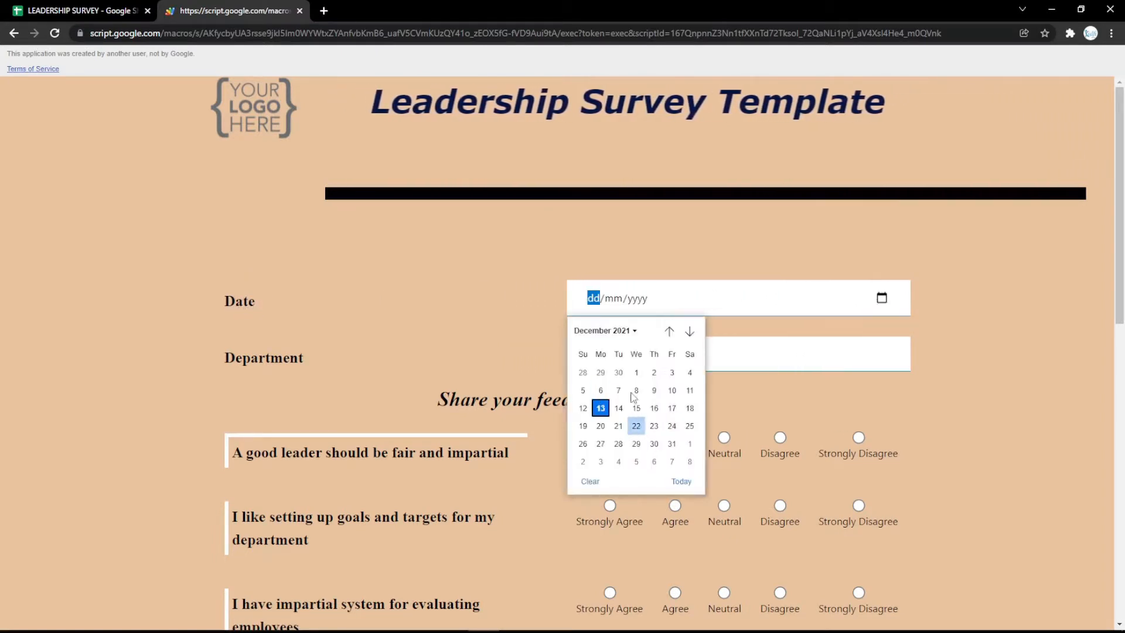
pyautogui.click(536, 318)
# Change the row 3 question's type to Radio and its label to Gender in the Questions sheet
pyautogui.click(14, 7)
pyautogui.click(105, 206)
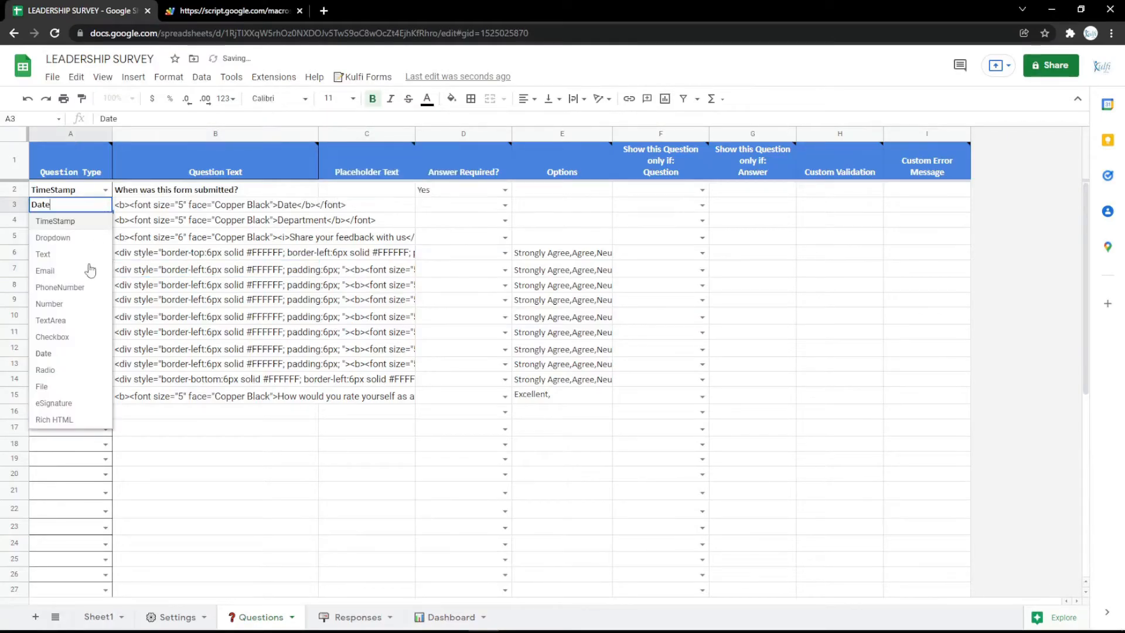
pyautogui.click(51, 369)
pyautogui.click(314, 204)
pyautogui.doubleClick(283, 206)
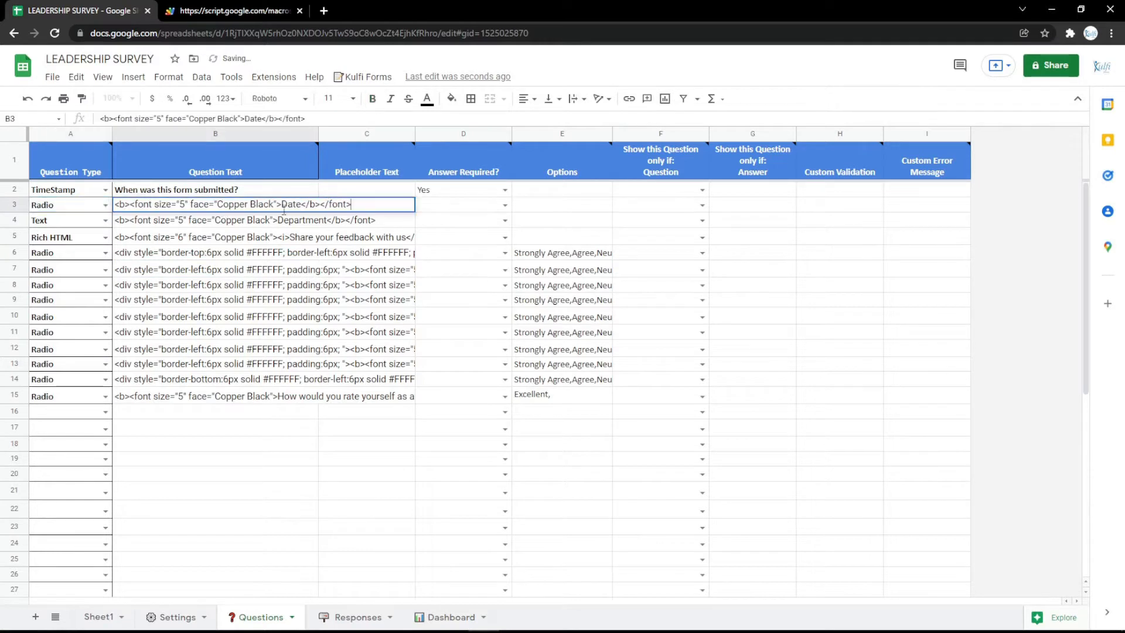
pyautogui.write('r')
pyautogui.press('Return')
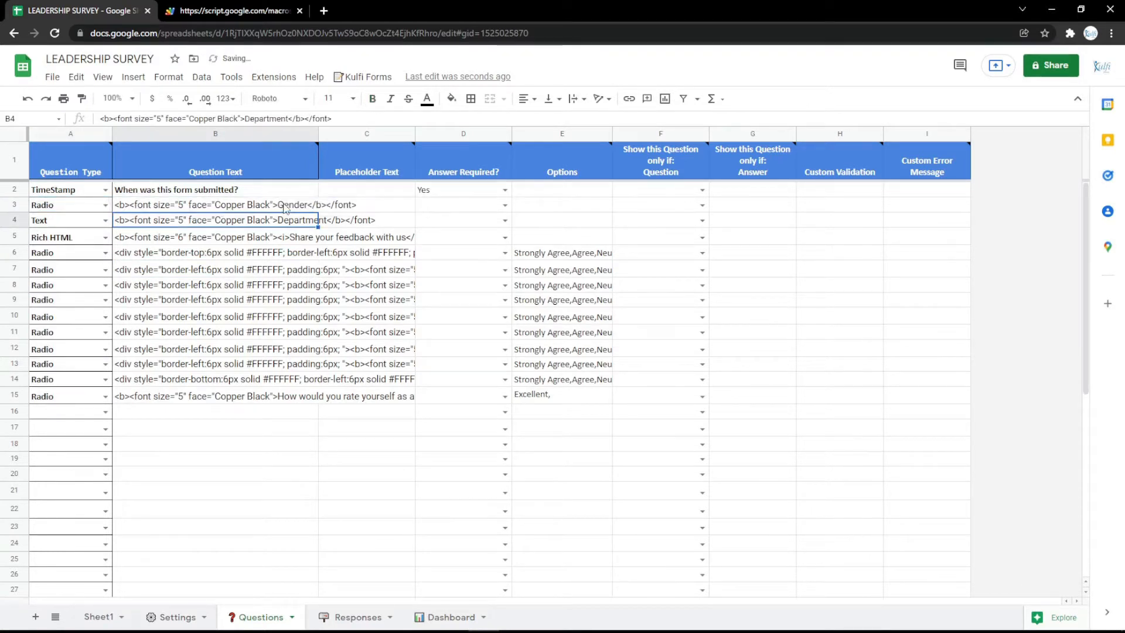
# Enter "Male, Female" as the row 3 question's options and check the reloaded live form
pyautogui.click(524, 206)
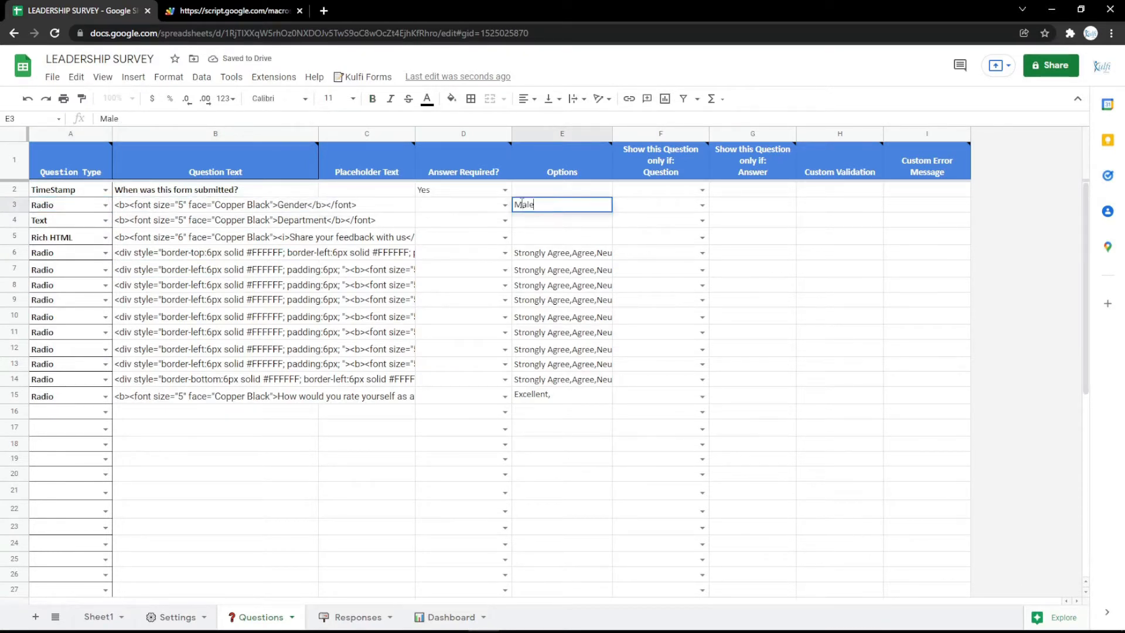
pyautogui.press('Return')
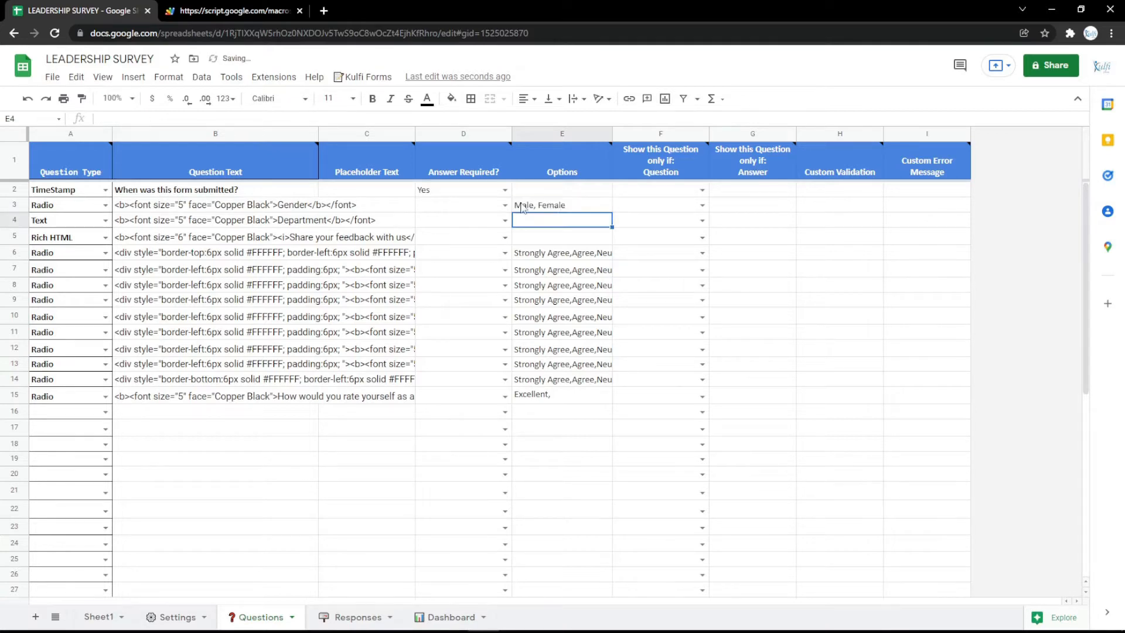
pyautogui.click(180, 6)
pyautogui.press('F5')
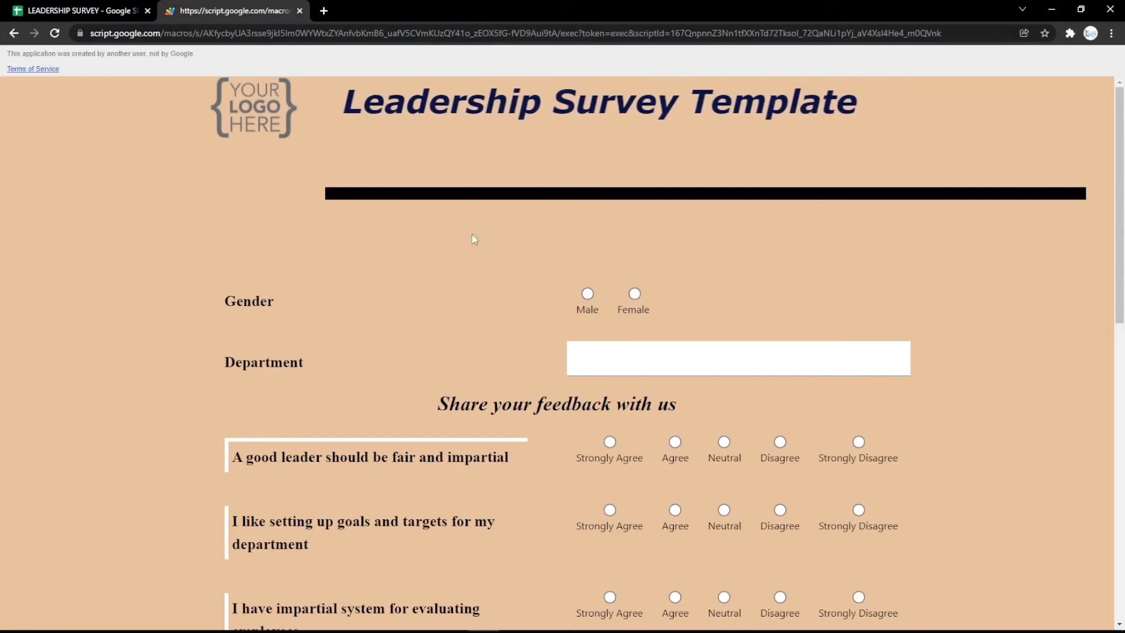
# Change the row 3 question's type and label to File in the Questions sheet
pyautogui.click(69, 6)
pyautogui.click(105, 204)
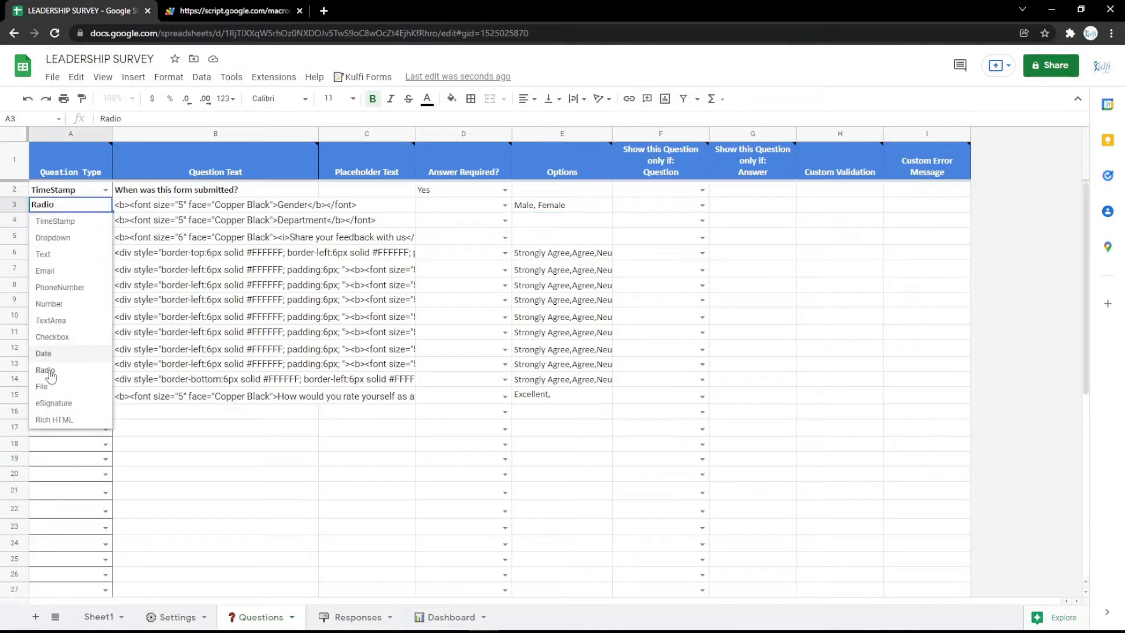
pyautogui.click(47, 394)
pyautogui.doubleClick(299, 205)
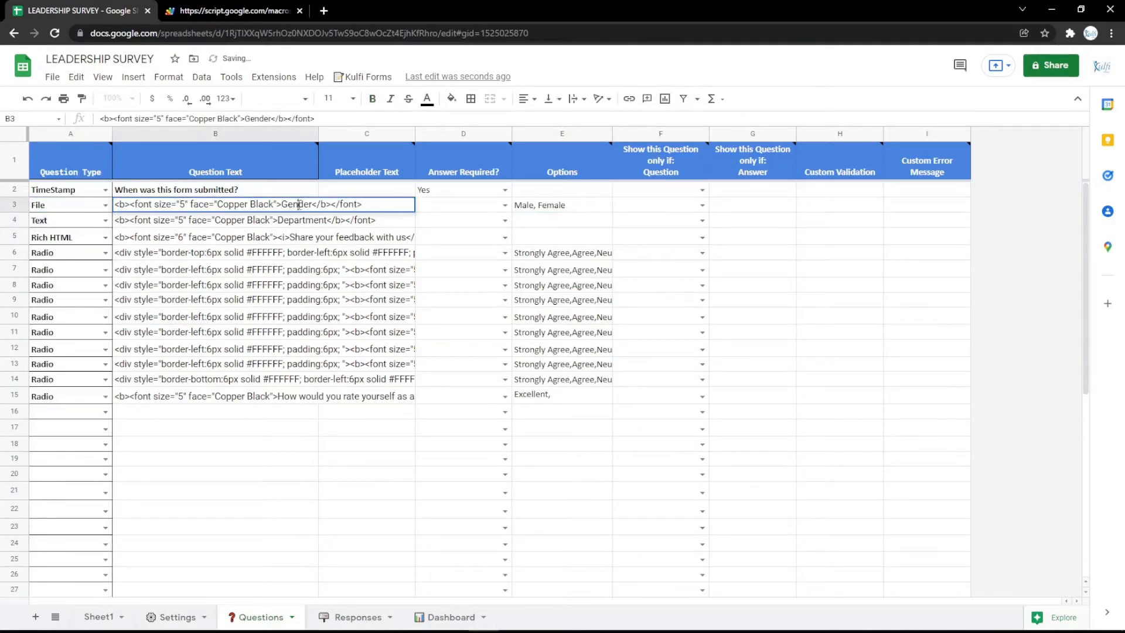
pyautogui.write('File')
pyautogui.press('Return')
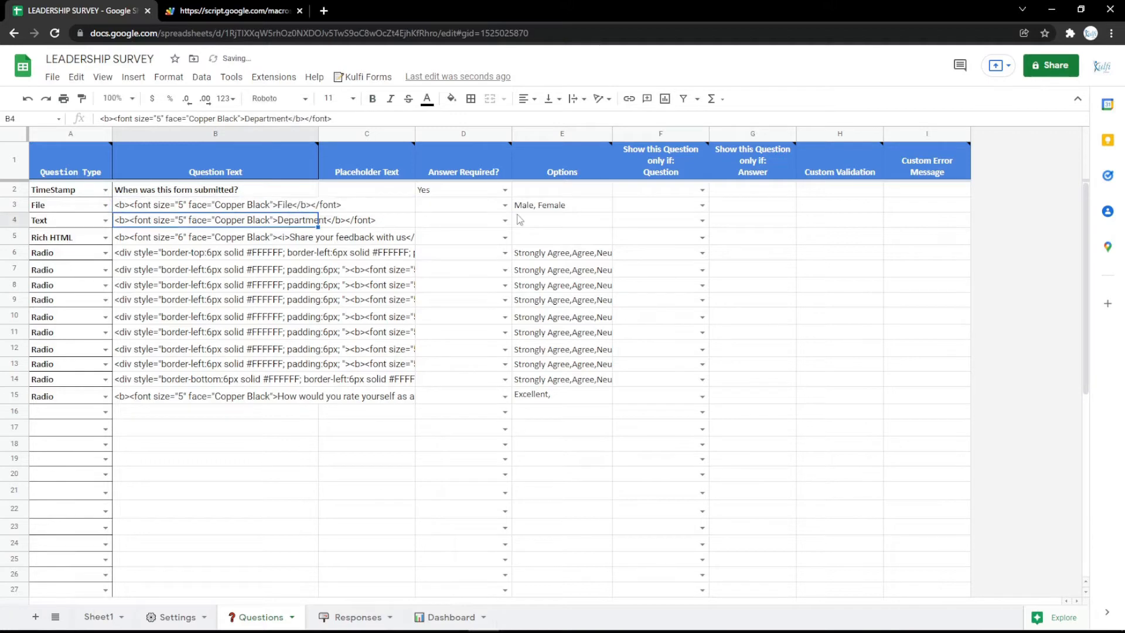
# Clear the row 3 question's options, reload the live form and upload a file in its File field
pyautogui.click(540, 206)
pyautogui.click(240, 10)
pyautogui.hotkey('ctrl', 'r')
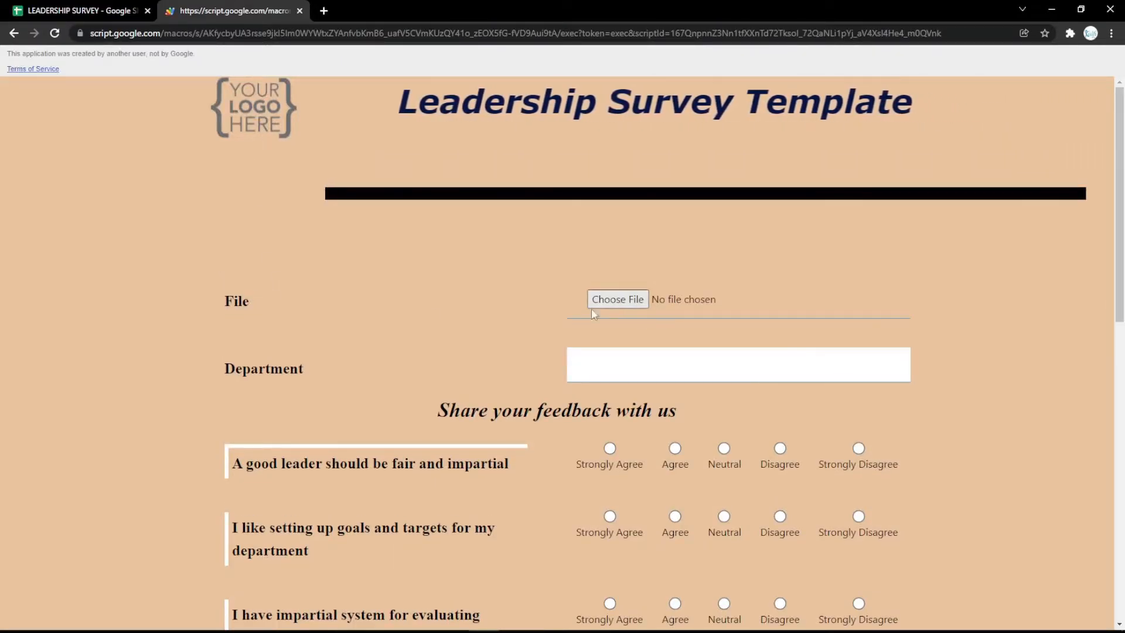
pyautogui.click(604, 301)
pyautogui.click(151, 129)
pyautogui.doubleClick(151, 129)
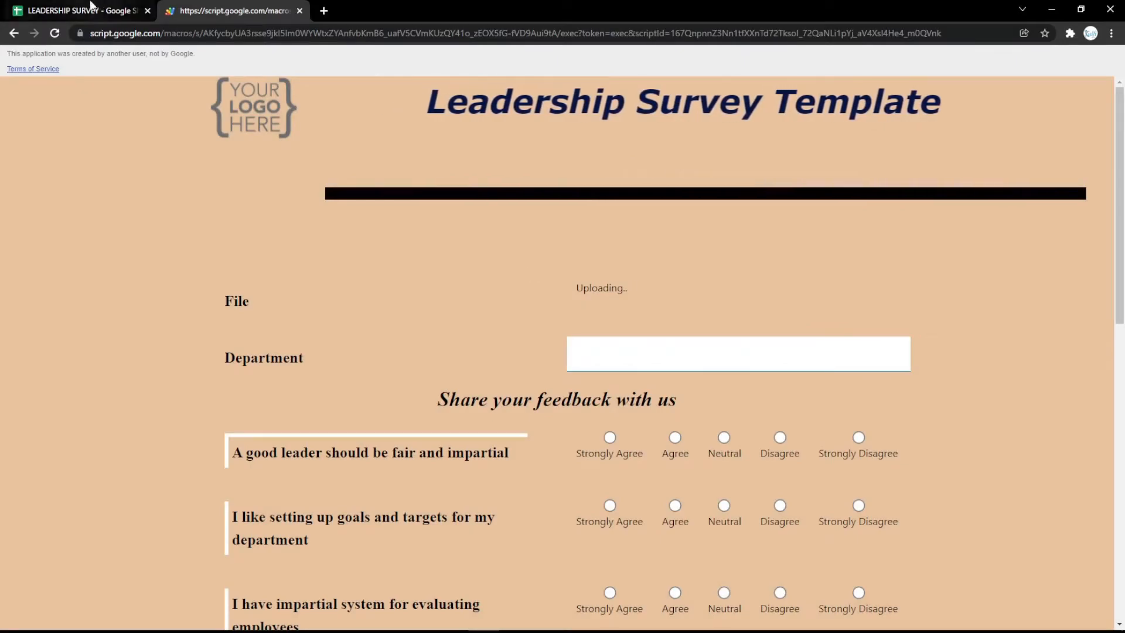
# Change the row 3 question's type to eSignature and its label to Signature in the Questions sheet
pyautogui.click(91, 4)
pyautogui.click(105, 204)
pyautogui.click(52, 398)
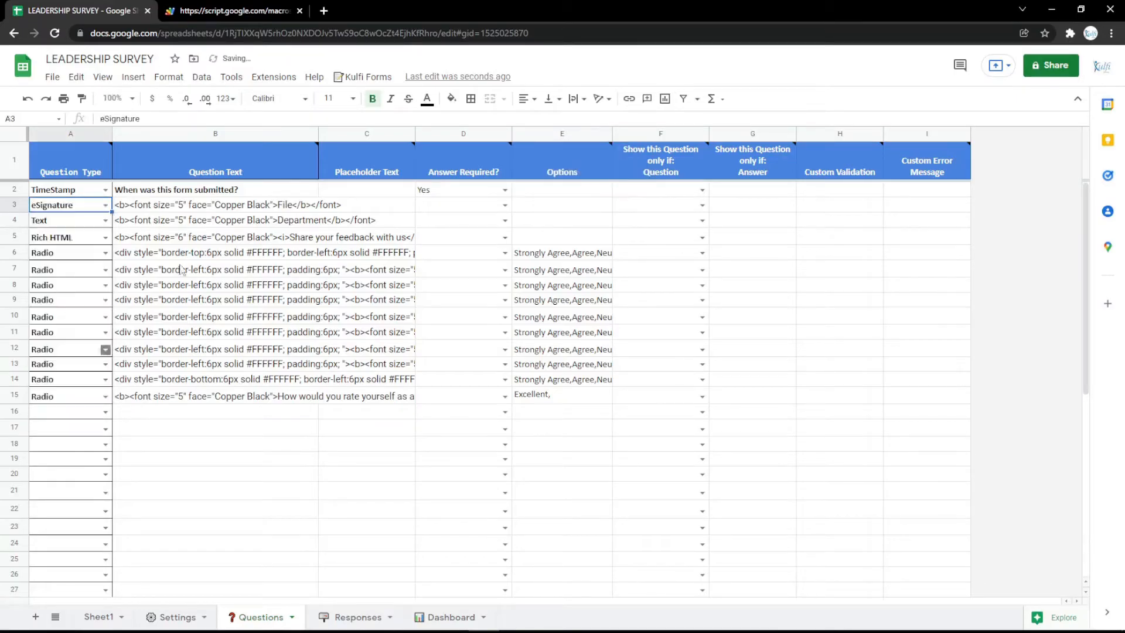
pyautogui.doubleClick(264, 205)
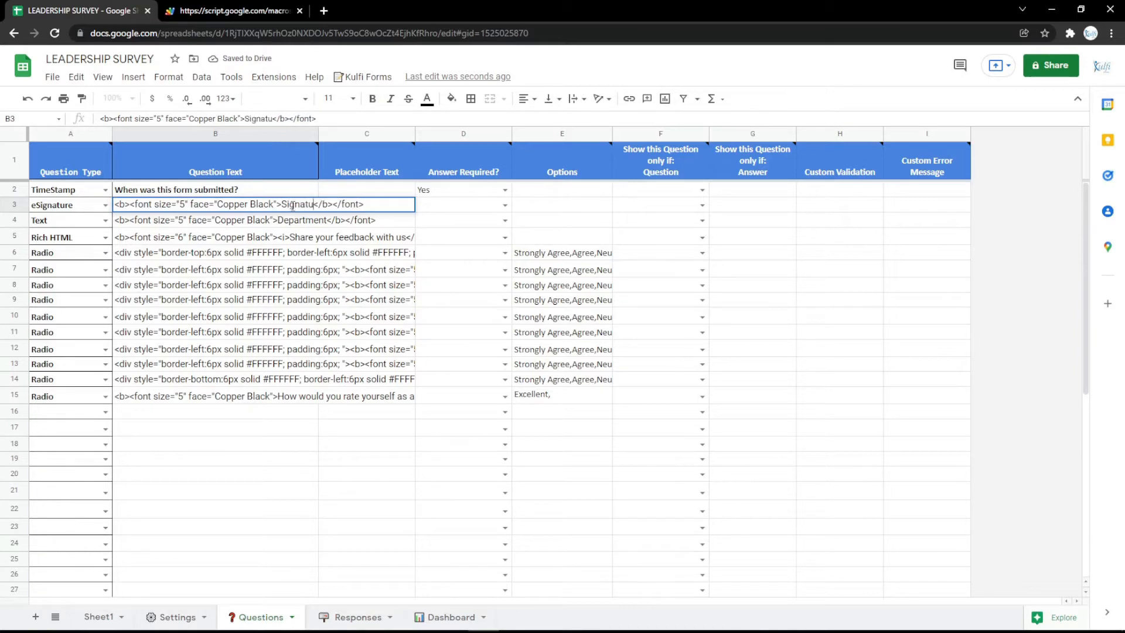
pyautogui.write('re')
pyautogui.press('Return')
# Reload the live form, draw a trial signature in the Signature field and clear it
pyautogui.click(281, 7)
pyautogui.press('F5')
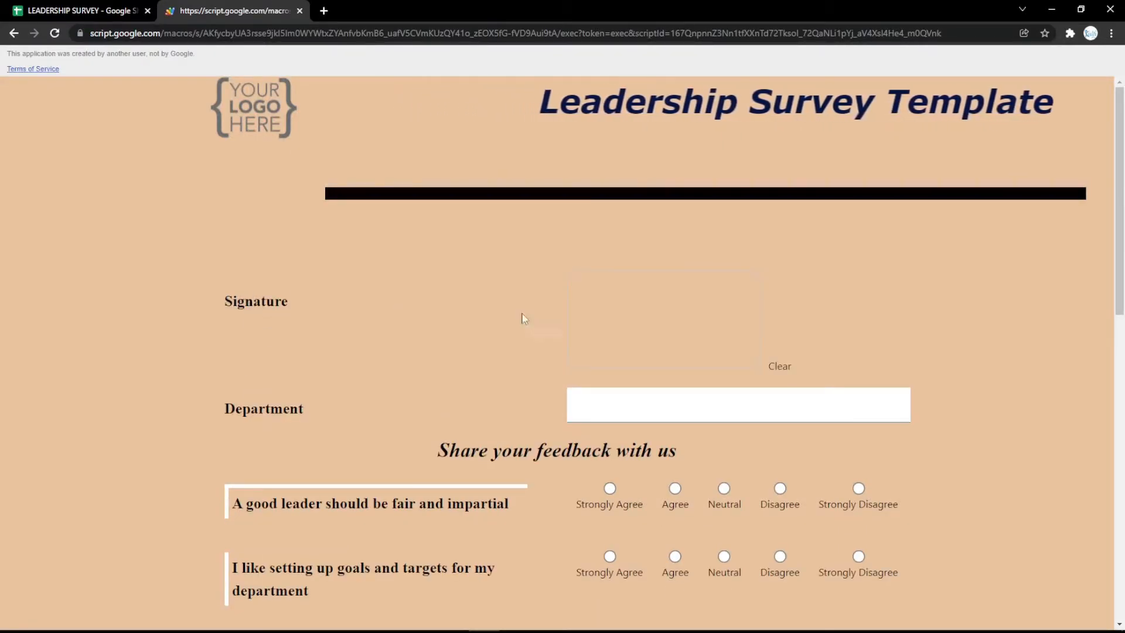
pyautogui.moveTo(638, 301)
pyautogui.mouseDown()
pyautogui.moveTo(629, 326)
pyautogui.moveTo(706, 326)
pyautogui.moveTo(668, 332)
pyautogui.moveTo(758, 351)
pyautogui.moveTo(688, 298)
pyautogui.moveTo(756, 355)
pyautogui.mouseUp()
pyautogui.click(787, 369)
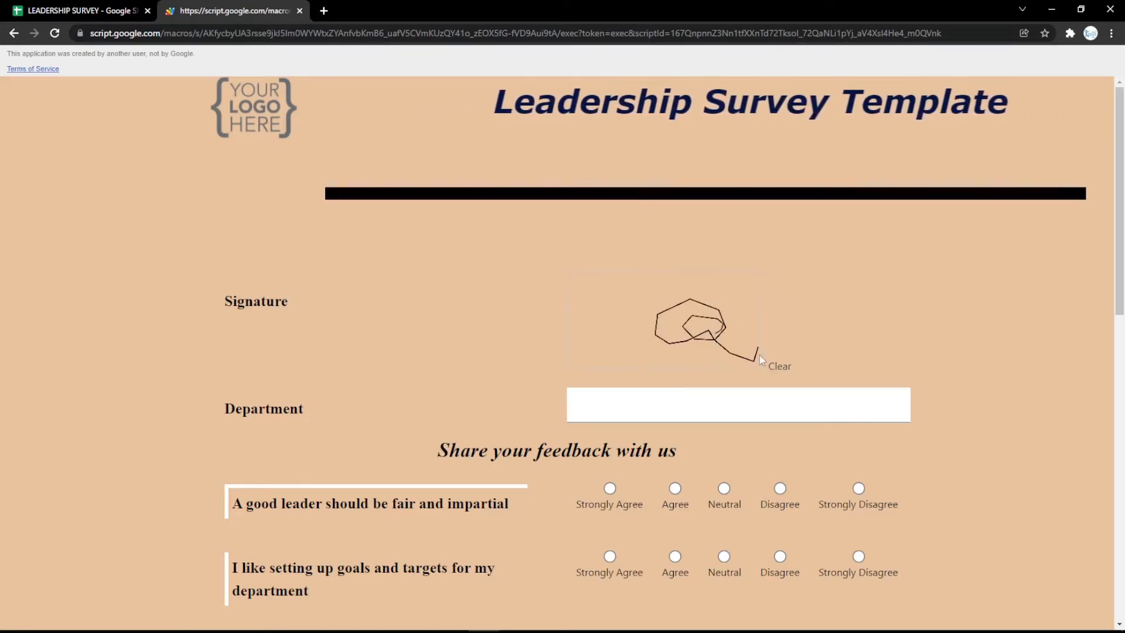
pyautogui.click(775, 369)
# Set the row 3 question's type to Rich HTML and select its question text cell
pyautogui.click(120, 7)
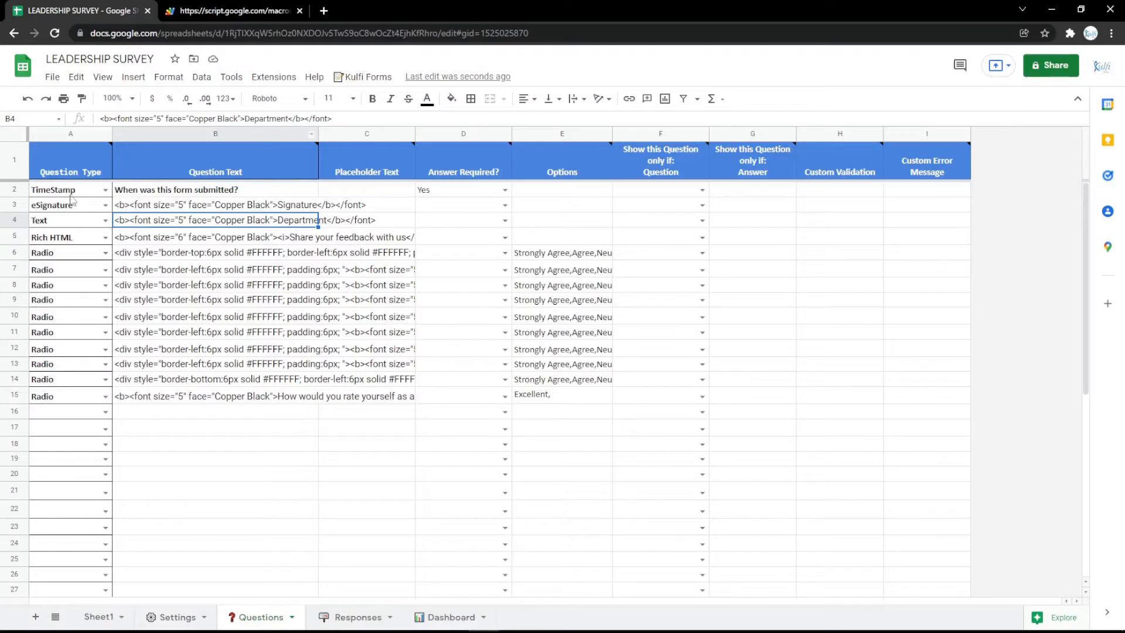
pyautogui.click(106, 205)
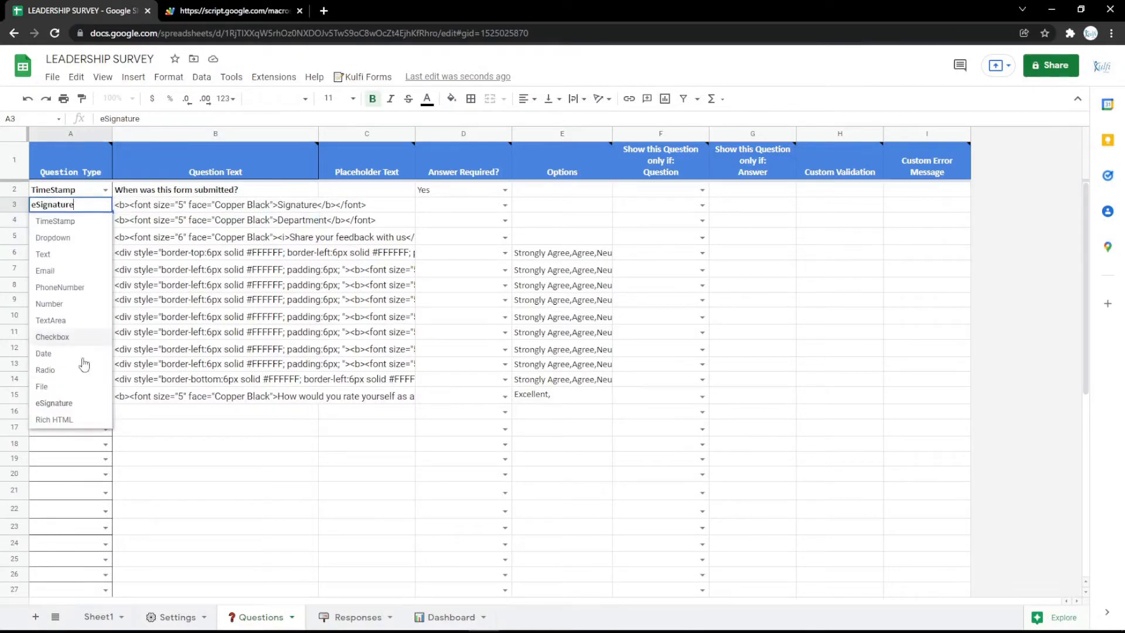
pyautogui.click(82, 417)
pyautogui.doubleClick(289, 204)
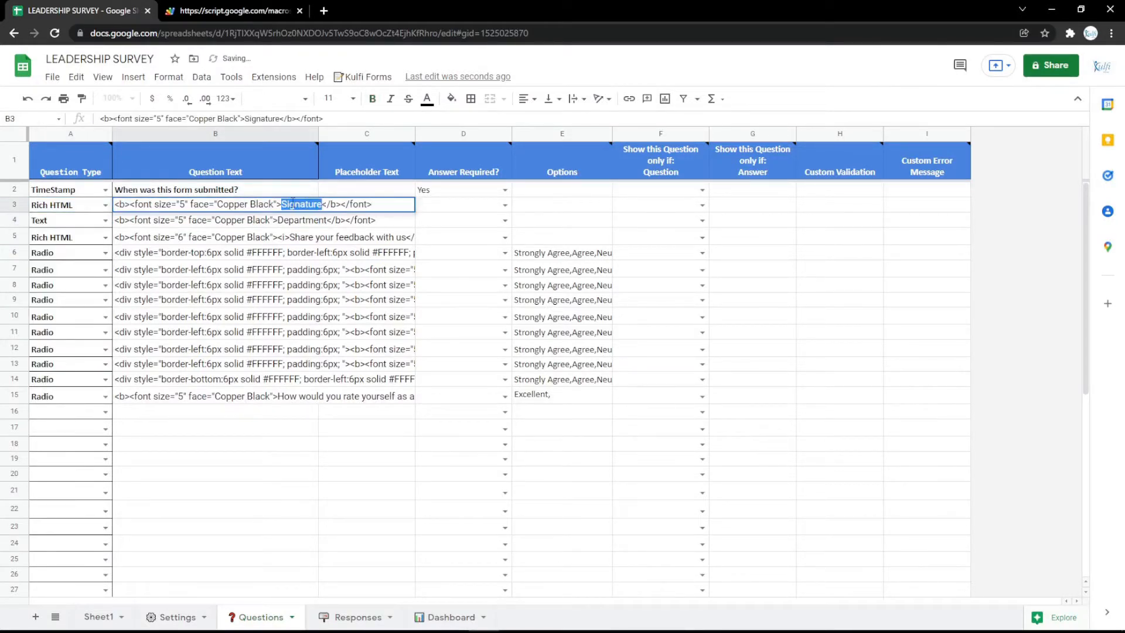
pyautogui.click(289, 236)
pyautogui.click(226, 216)
pyautogui.click(222, 208)
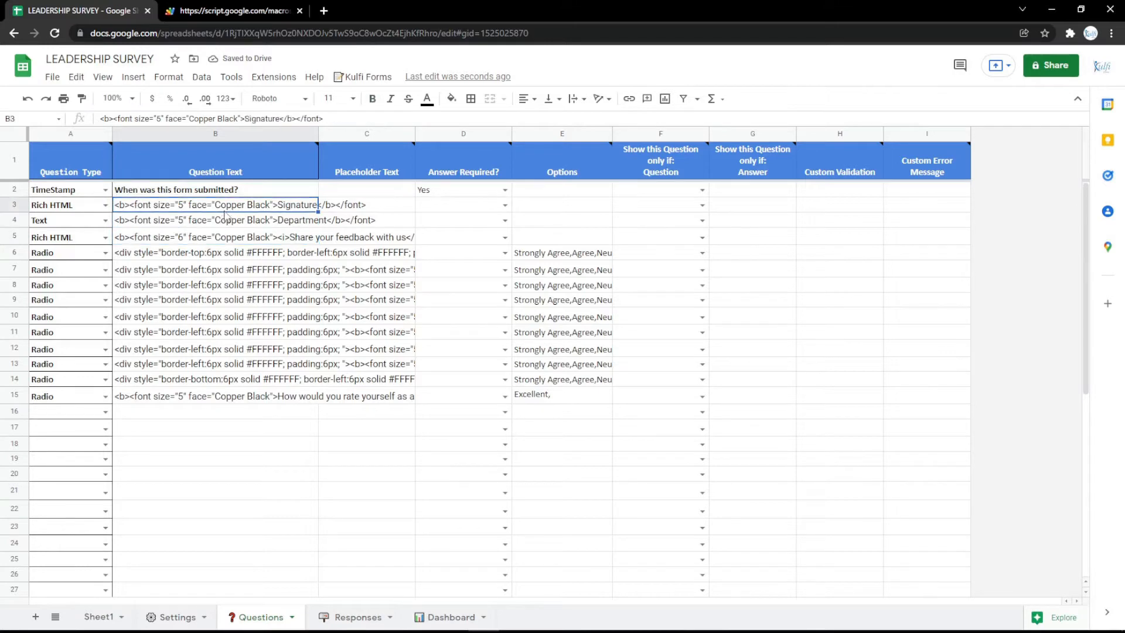
# Open Google Maps in a new browser tab and copy the HTML code for embedding the Google Indonesia map
pyautogui.click(324, 12)
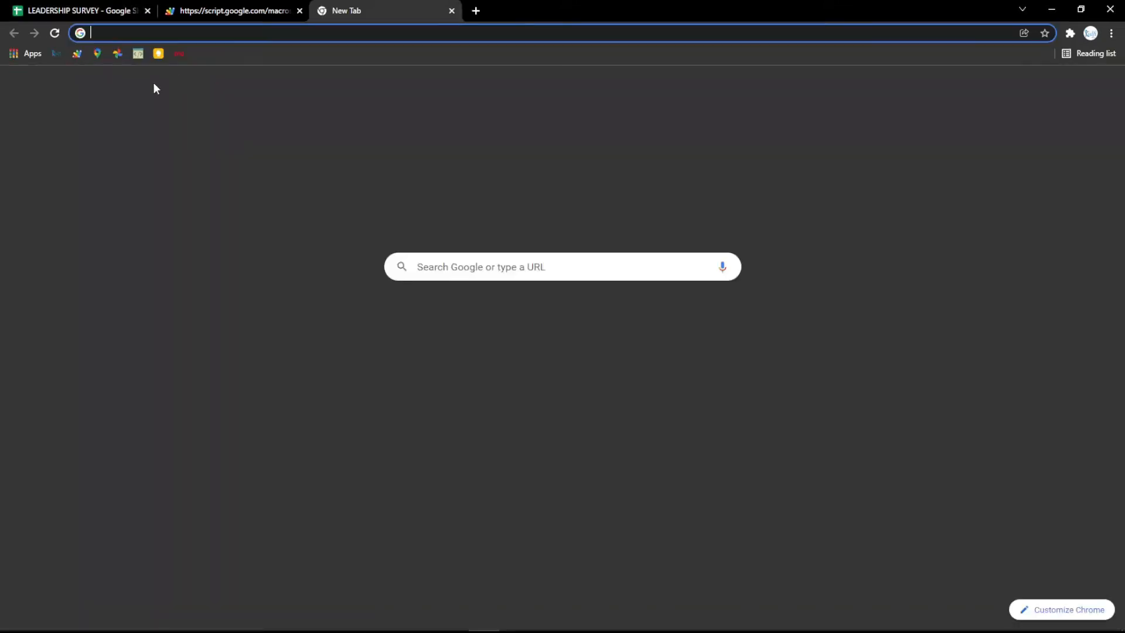
pyautogui.click(97, 55)
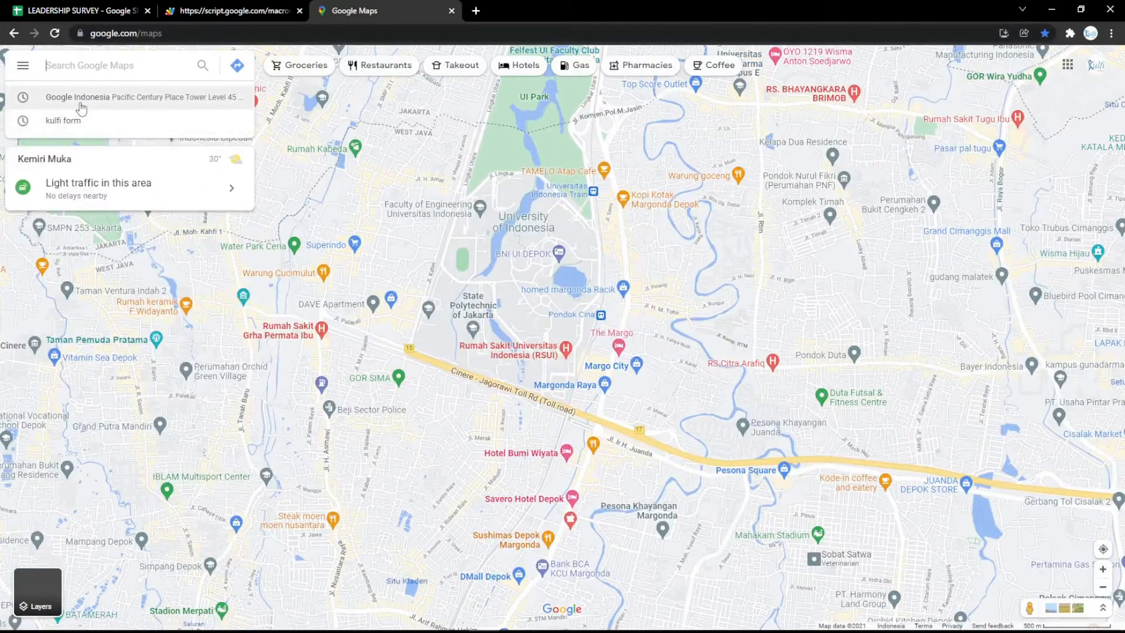
pyautogui.click(77, 101)
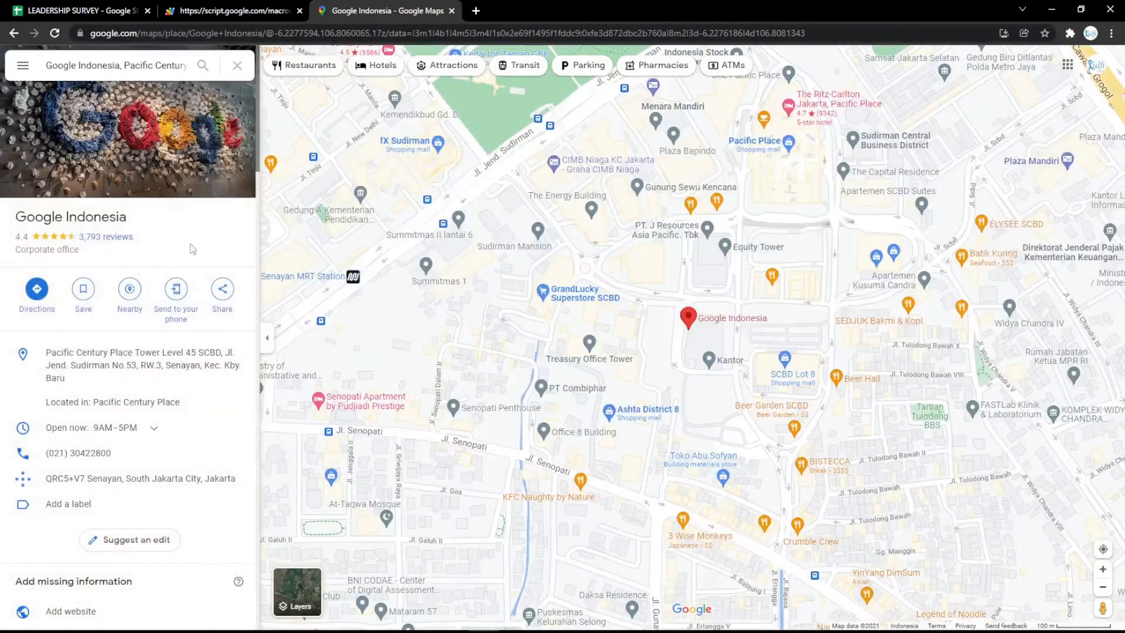
pyautogui.click(221, 293)
pyautogui.click(535, 257)
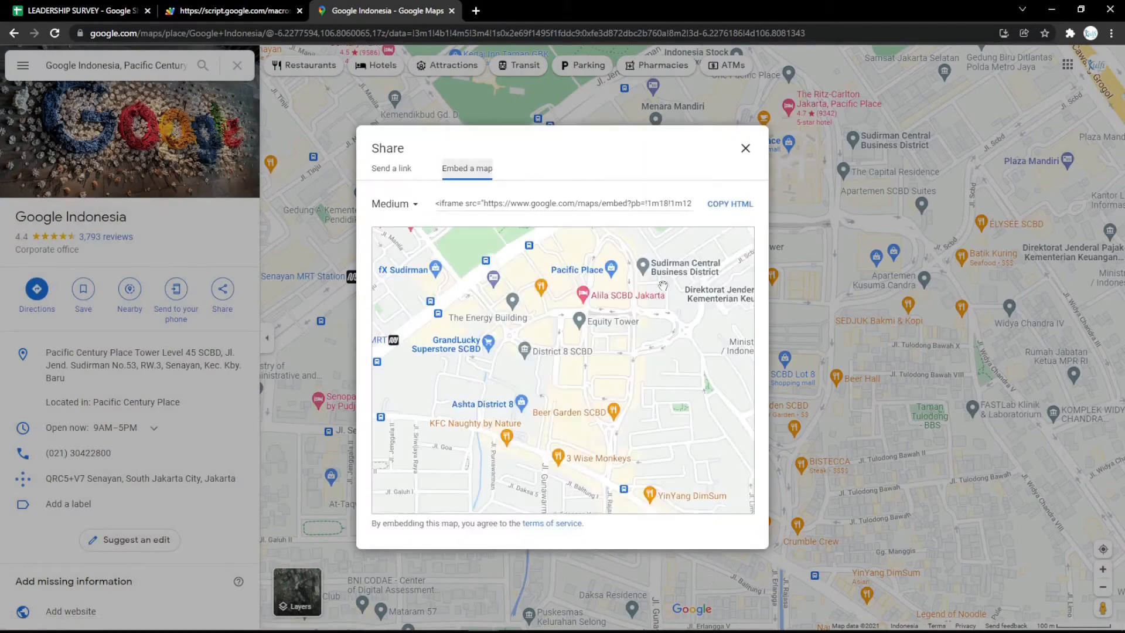
pyautogui.click(728, 205)
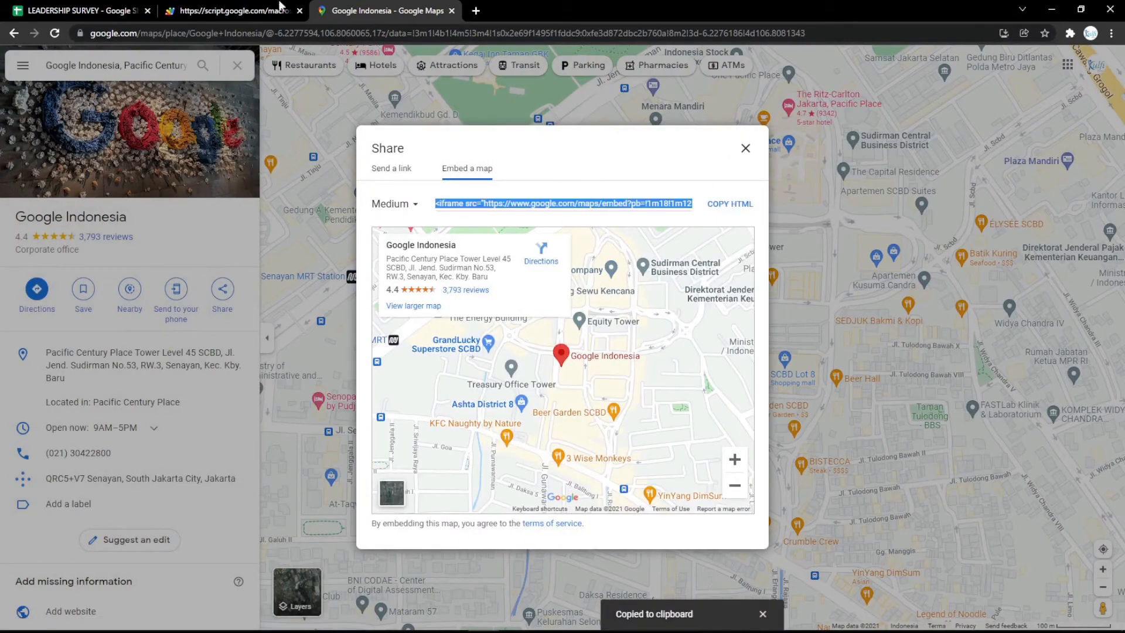
# Paste the map's embed code as the row 3 question text and check the live form
pyautogui.click(88, 11)
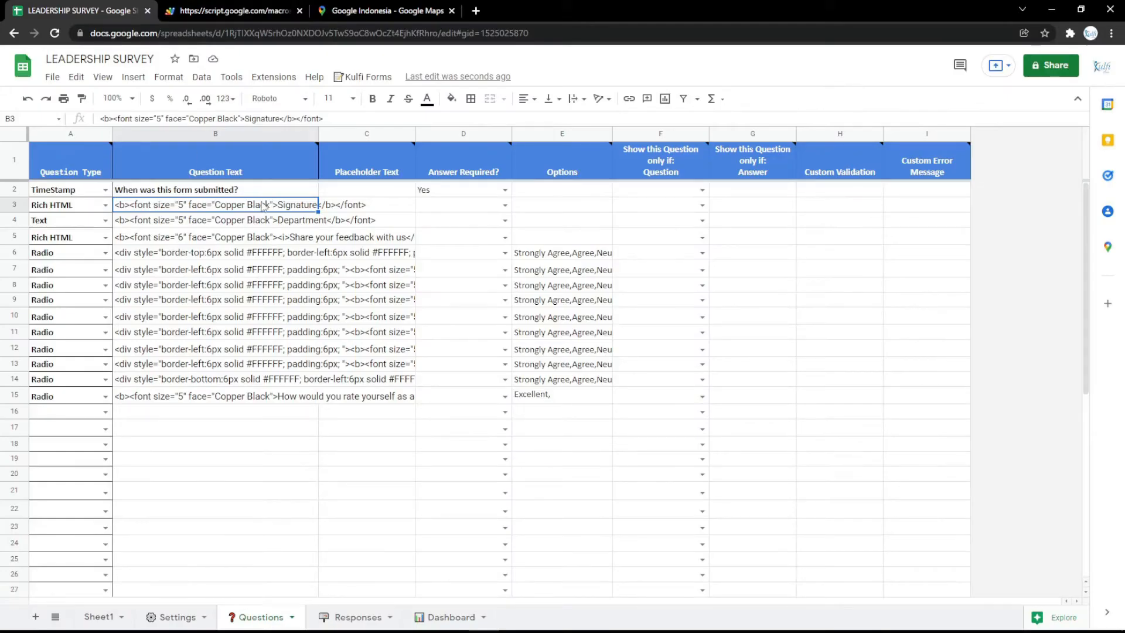
pyautogui.click(188, 11)
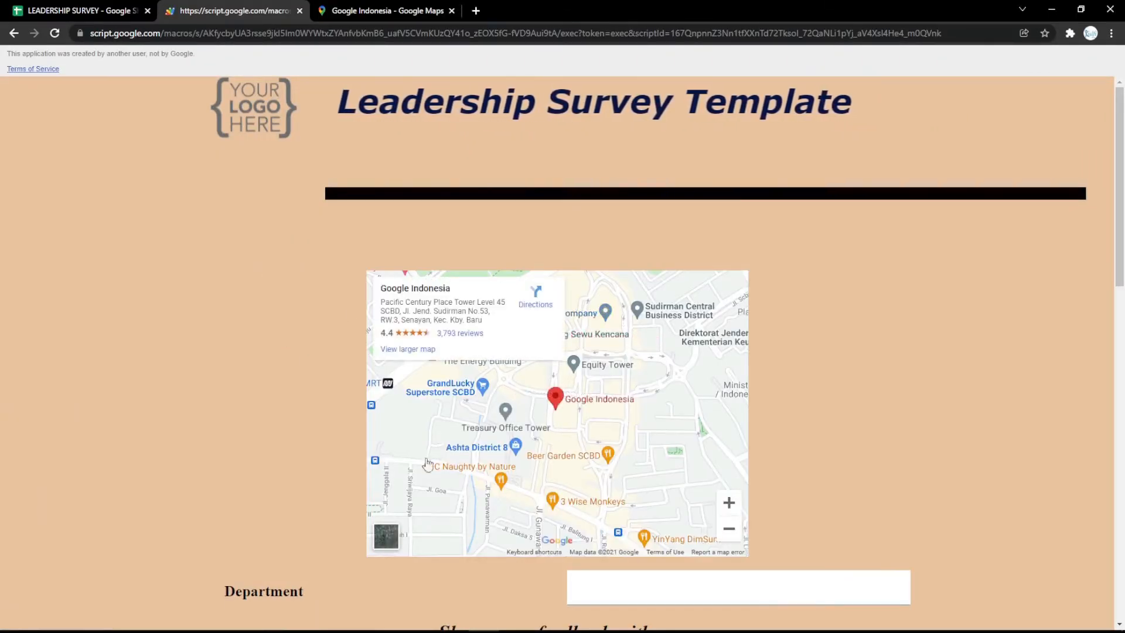
# Delete row 3 with the embedded map from the Questions sheet and reload the live form
pyautogui.click(108, 11)
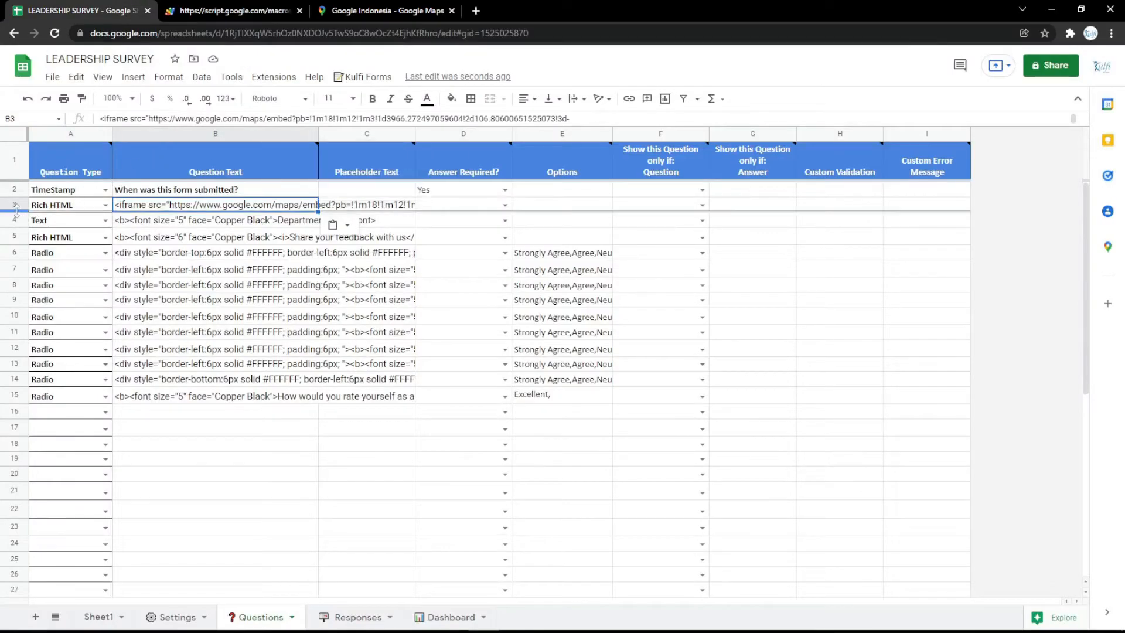
pyautogui.click(16, 190)
pyautogui.click(16, 203)
pyautogui.rightClick(18, 200)
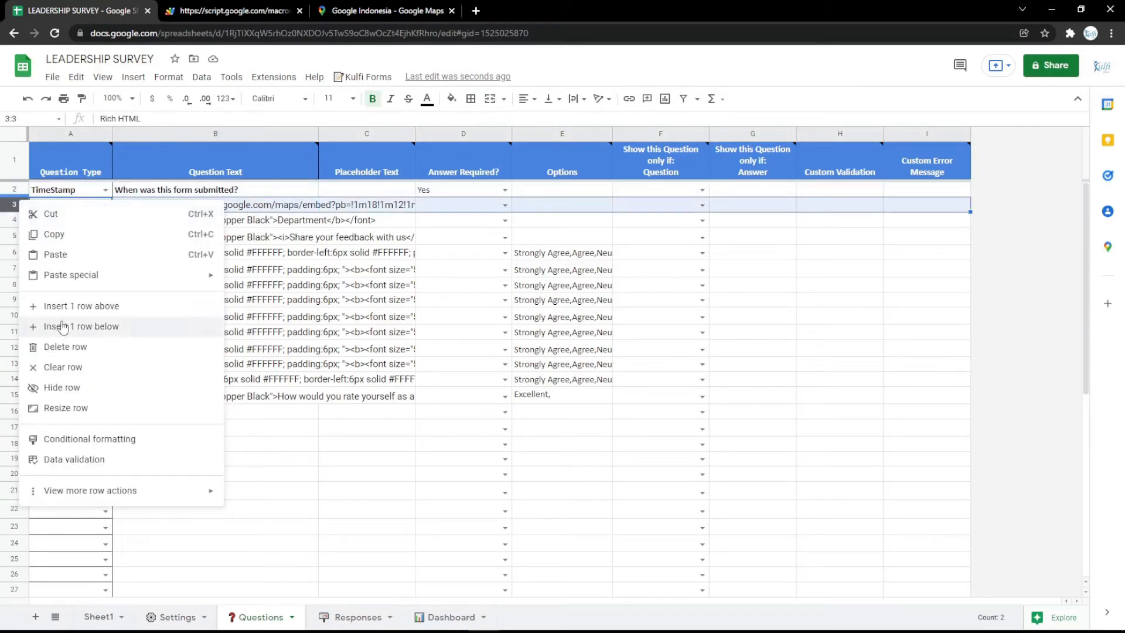
pyautogui.click(64, 347)
pyautogui.click(215, 10)
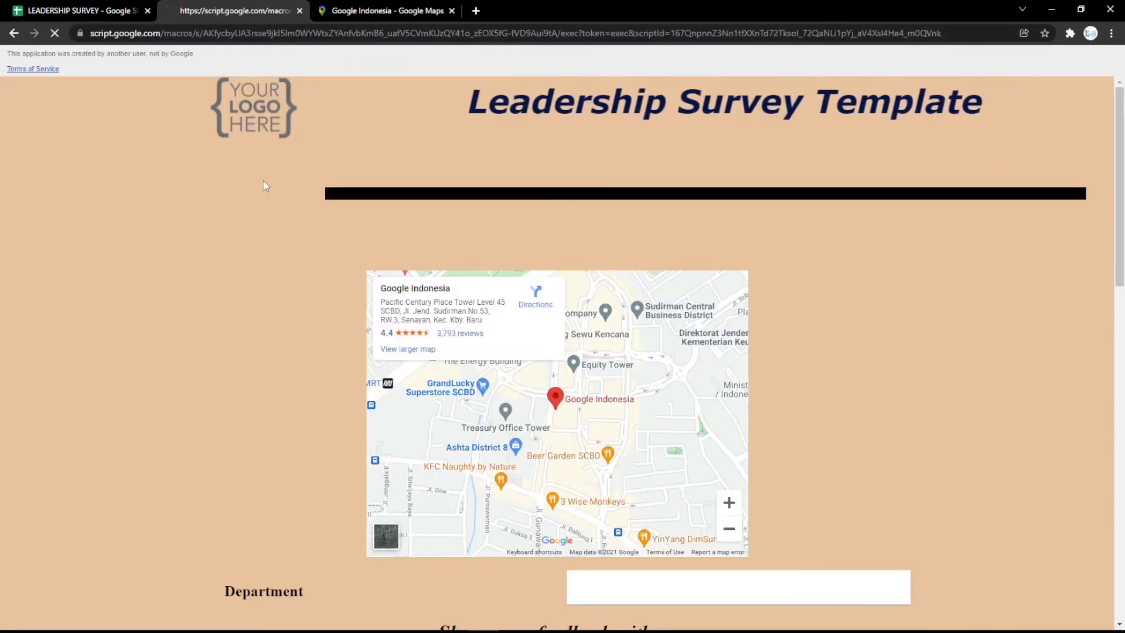
# Set the Body Background Color in the Settings sheet to light pink and check the reloaded live form
pyautogui.click(28, 7)
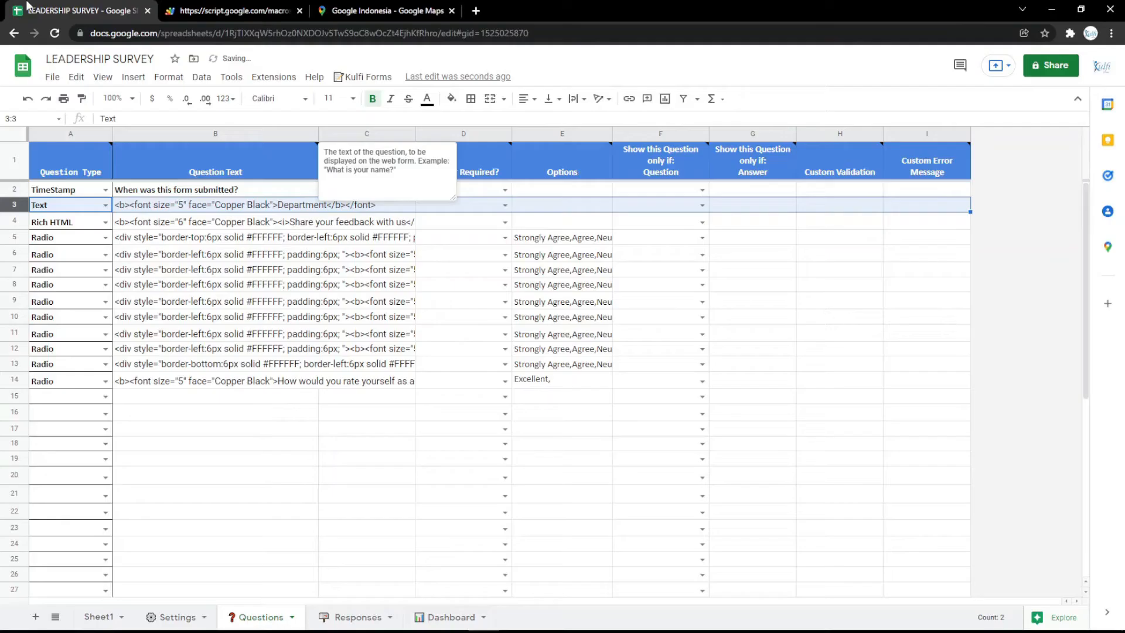
pyautogui.click(170, 617)
pyautogui.click(329, 304)
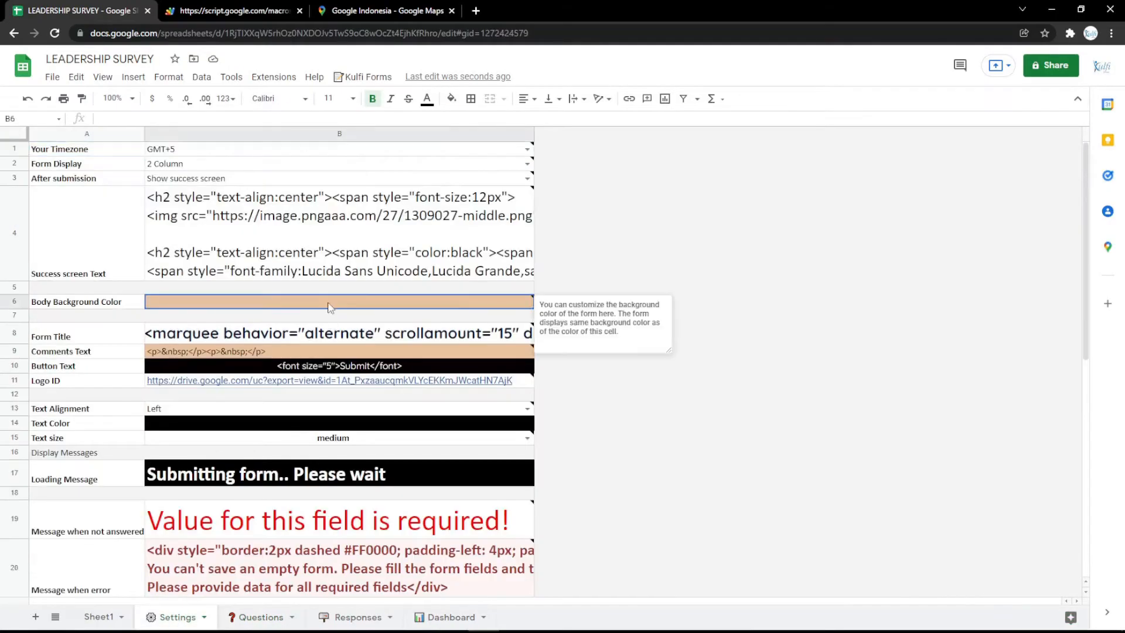
pyautogui.click(451, 98)
pyautogui.click(582, 236)
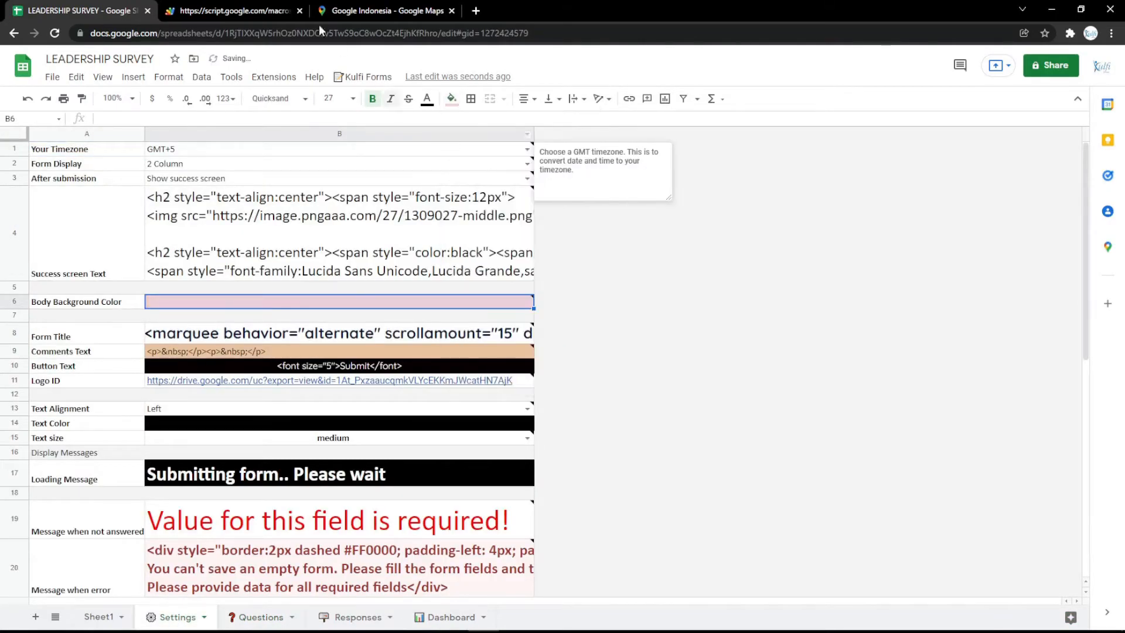
pyautogui.click(229, 12)
pyautogui.press('F5')
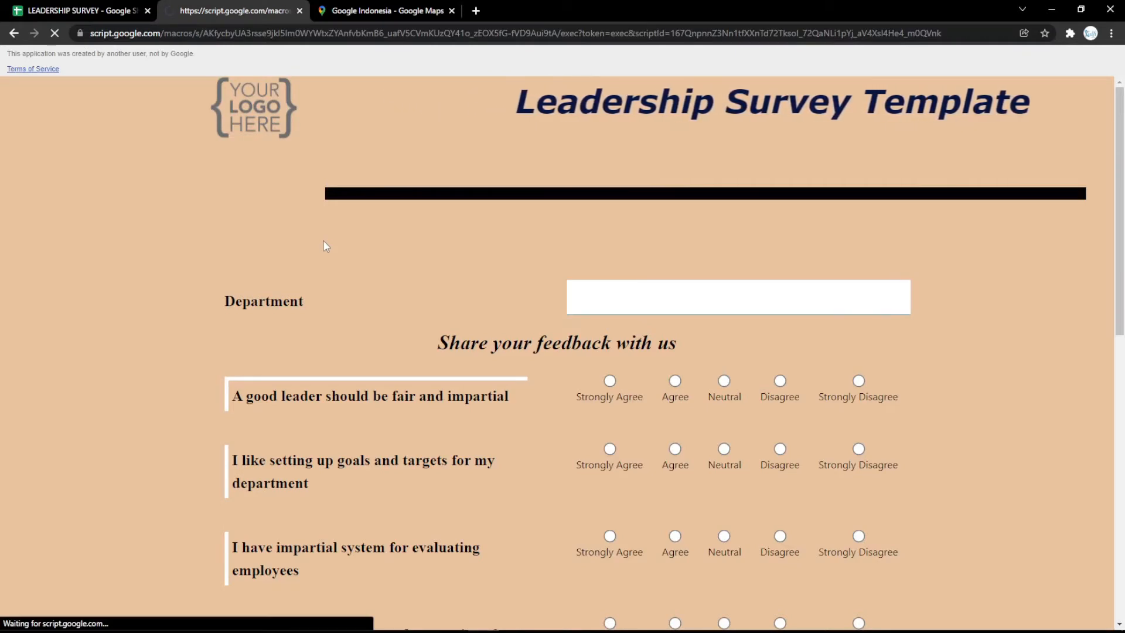
pyautogui.scroll(-10, 324, 241)
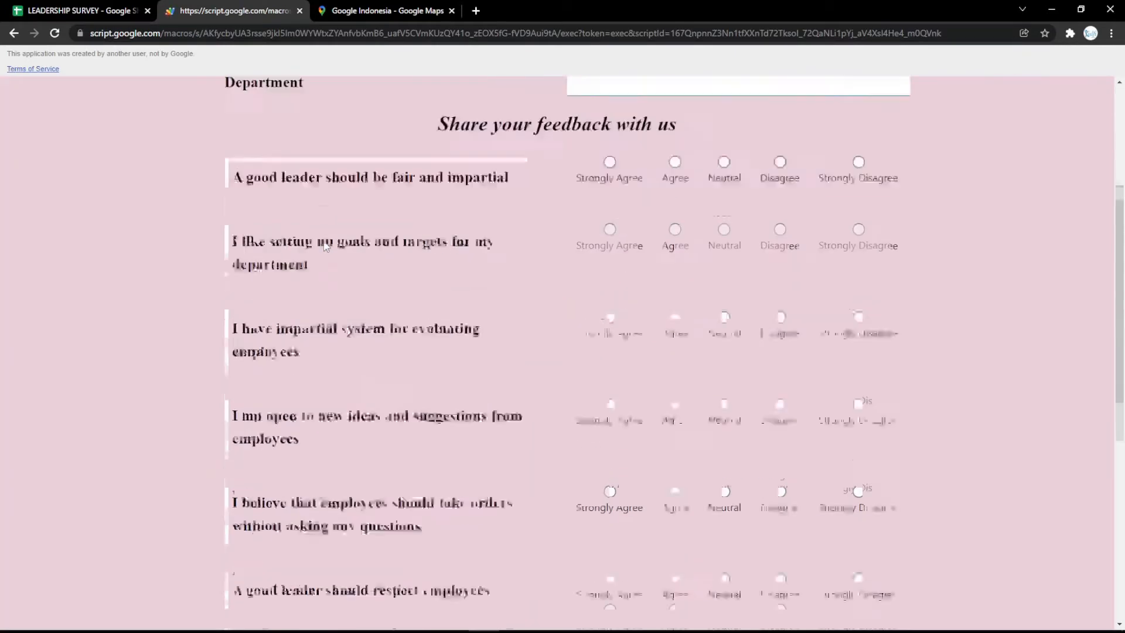
pyautogui.scroll(10, 337, 264)
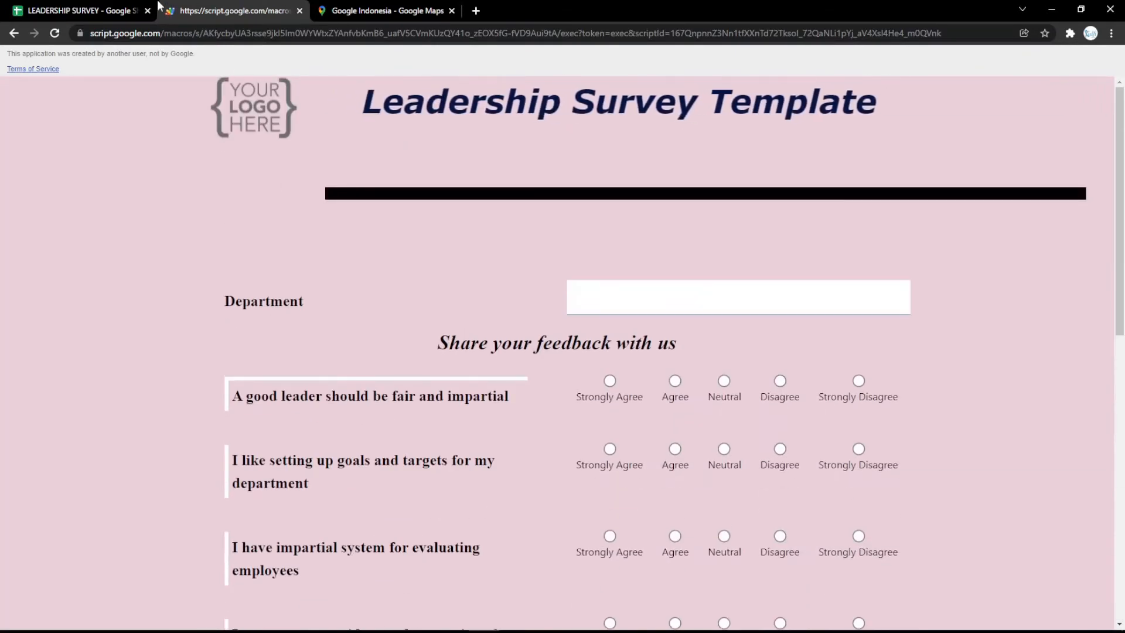
# Fill the Button Text setting cell with magenta and check the Submit button on the reloaded live form
pyautogui.click(147, 3)
pyautogui.click(282, 369)
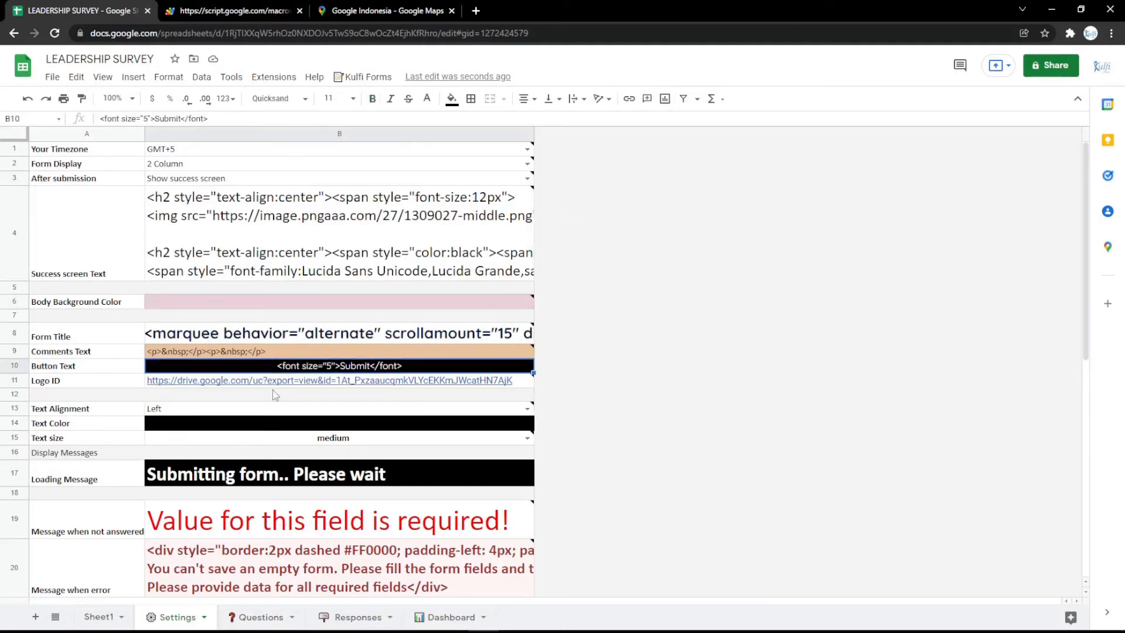
pyautogui.click(451, 98)
pyautogui.click(583, 220)
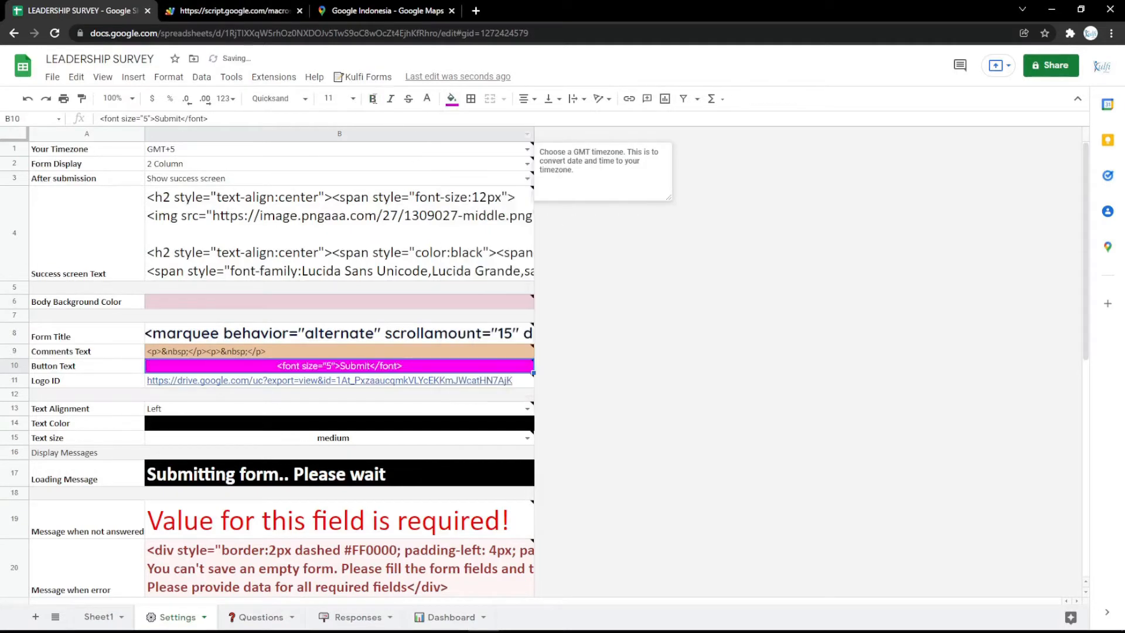
pyautogui.click(235, 11)
pyautogui.press('F5')
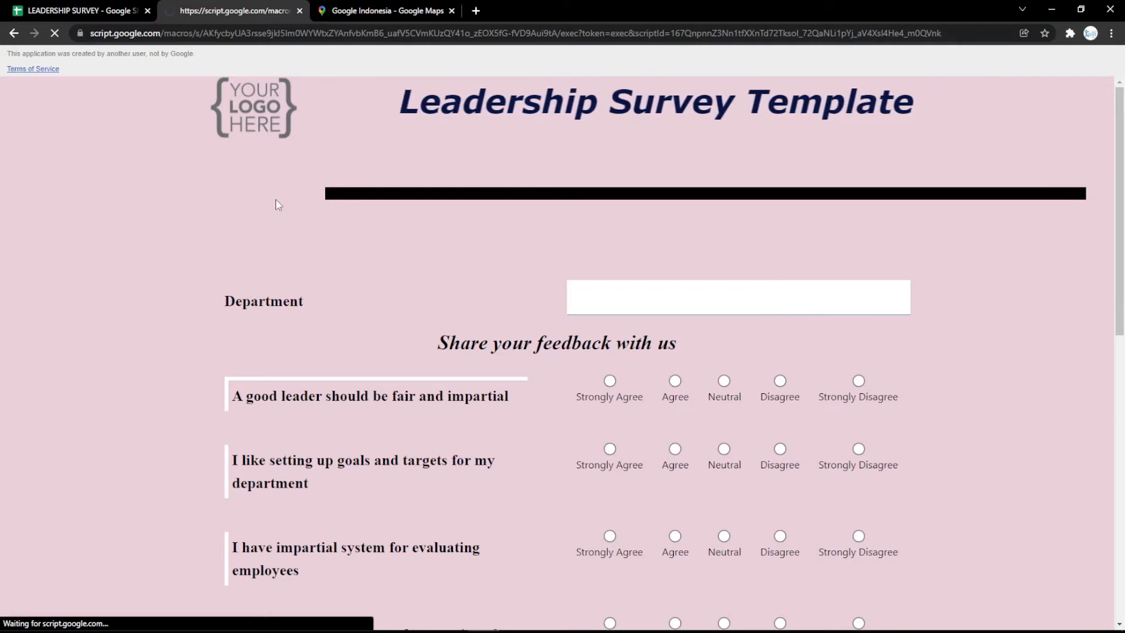
pyautogui.scroll(-8, 299, 272)
pyautogui.scroll(-3, 317, 310)
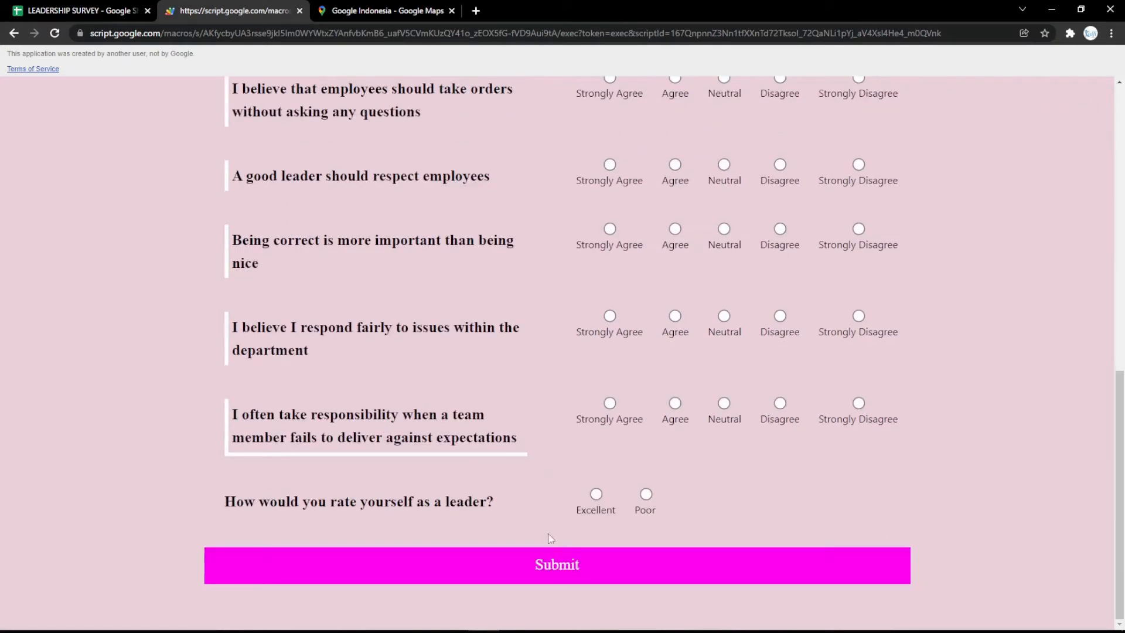
# Replace the Logo ID with the address of the bookmarked "Your logo here contact us" image and reload the live form
pyautogui.click(111, 7)
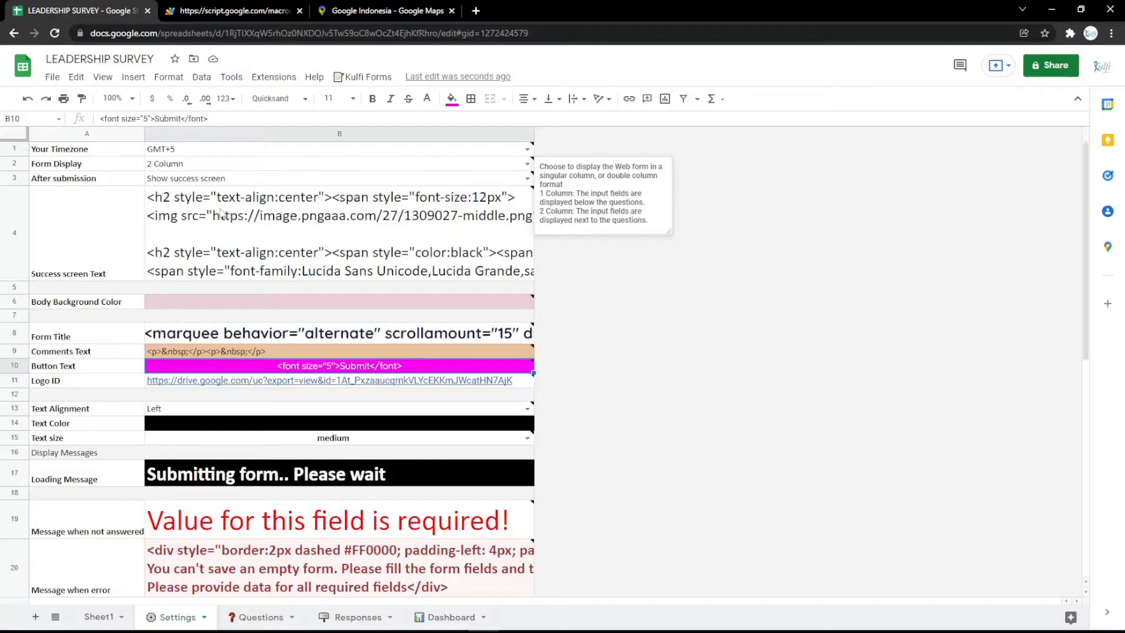
pyautogui.click(277, 380)
pyautogui.click(476, 10)
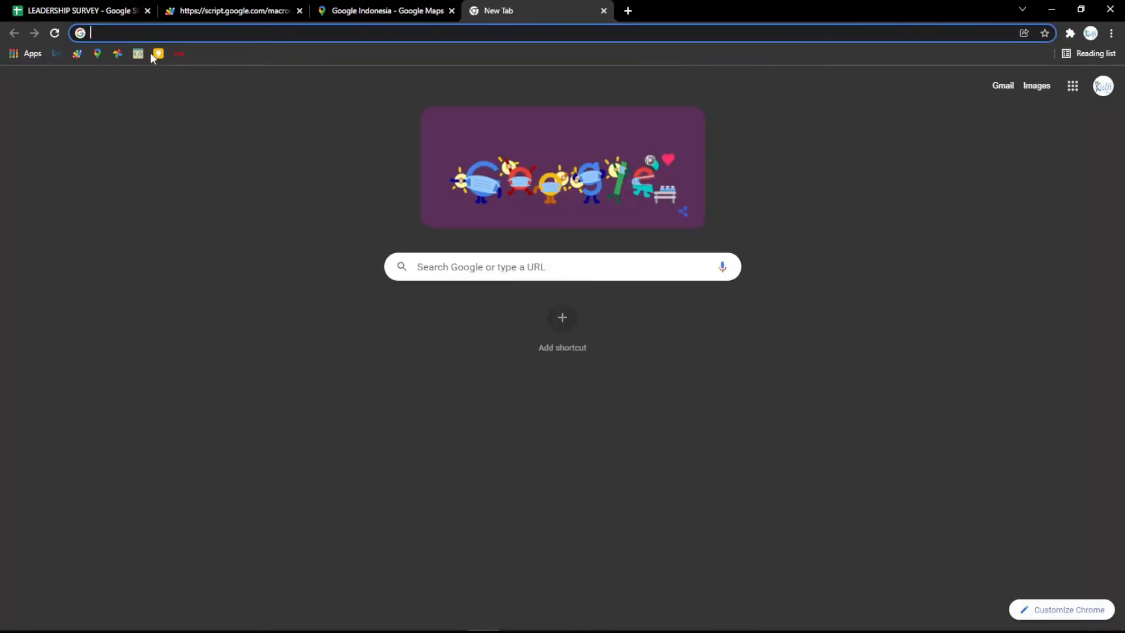
pyautogui.click(113, 57)
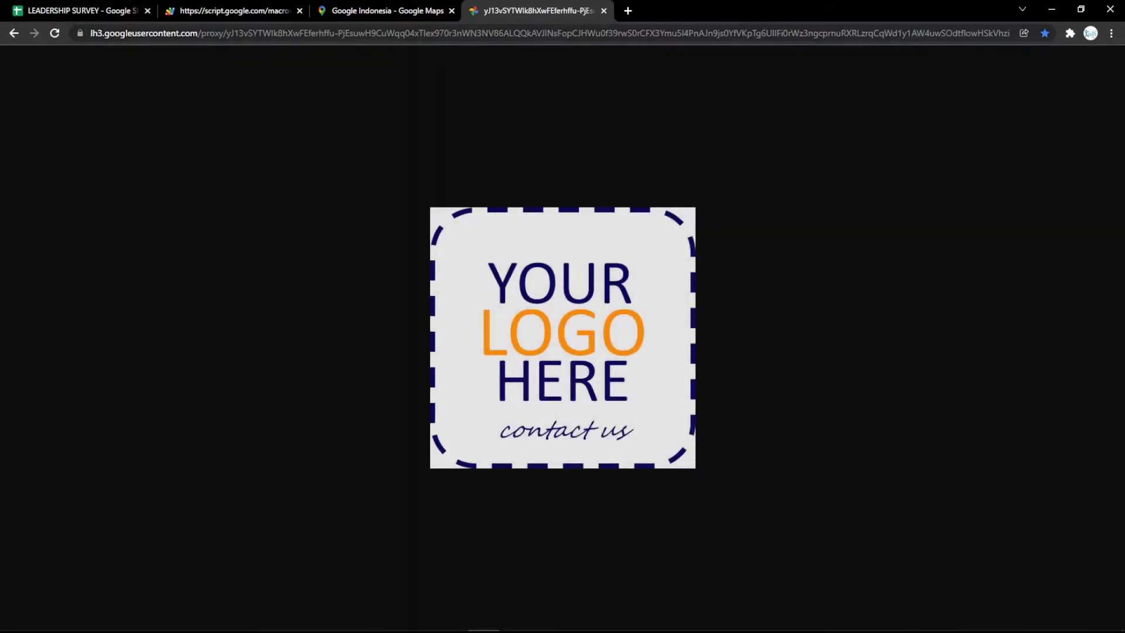
pyautogui.click(175, 35)
pyautogui.click(105, 7)
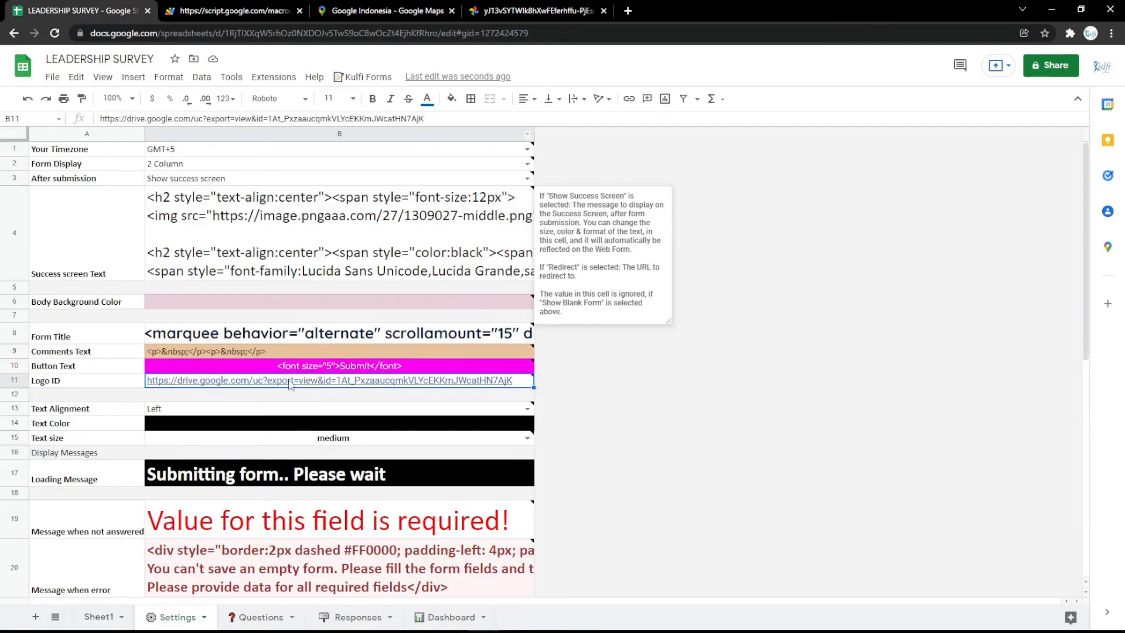
pyautogui.write('https://lh3.googleusercontent.com/proxy/yJ13vSYTWIk8hXwFEferhffu-PjEsuwH9CuWqq04xTlex970r3nWN3NV86ALQQkAVJlNsFopCJHWu0f39rwS0rCFX3Ymu5l4PnAJn9js0YfVKpTg6UllFi0rWz3ngcprnuRXRLzrqCqWd1y1AW4uwSOdtflowHSkVhzi')
pyautogui.click(256, 11)
pyautogui.press('F5')
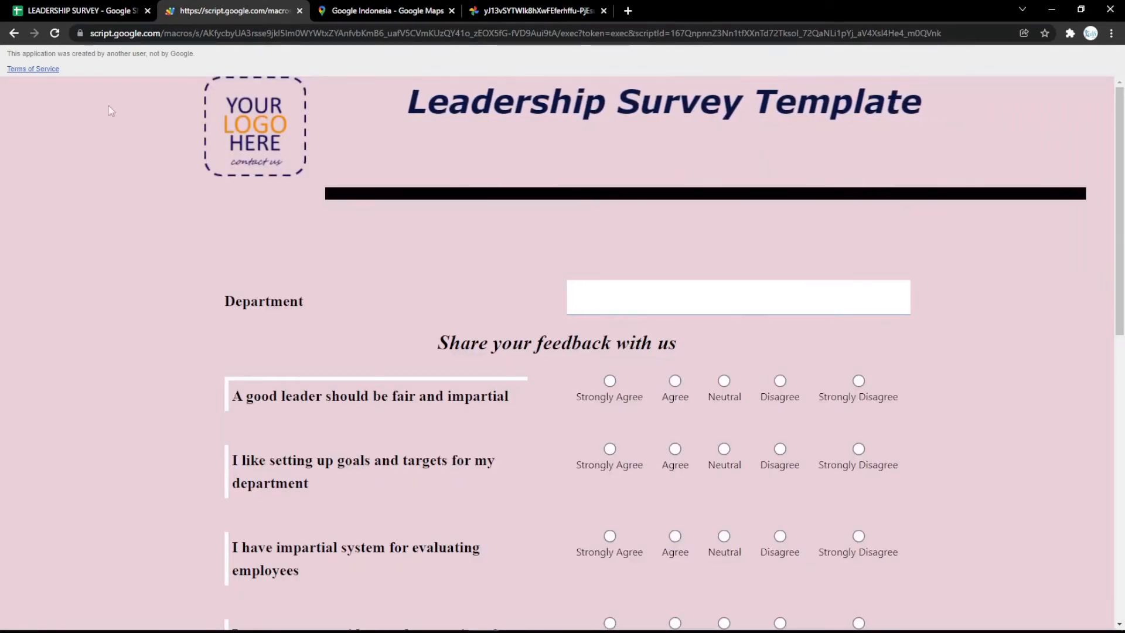
# Set the Text Color setting cell to magenta and check the question text on the live form
pyautogui.click(25, 6)
pyautogui.click(315, 427)
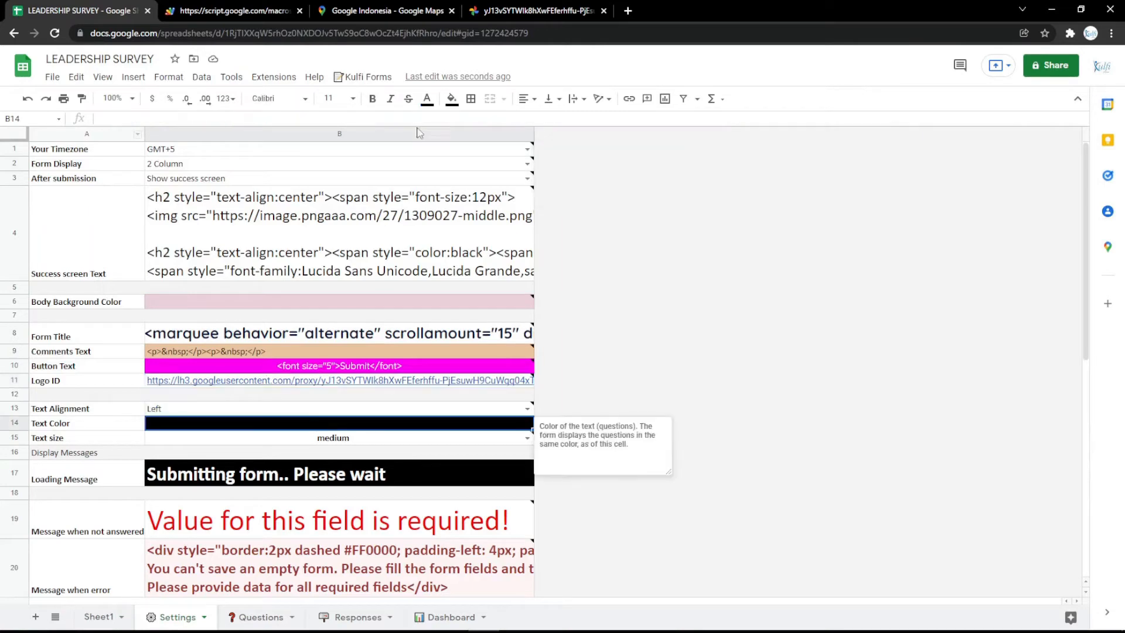
pyautogui.click(452, 98)
pyautogui.click(583, 226)
pyautogui.click(234, 11)
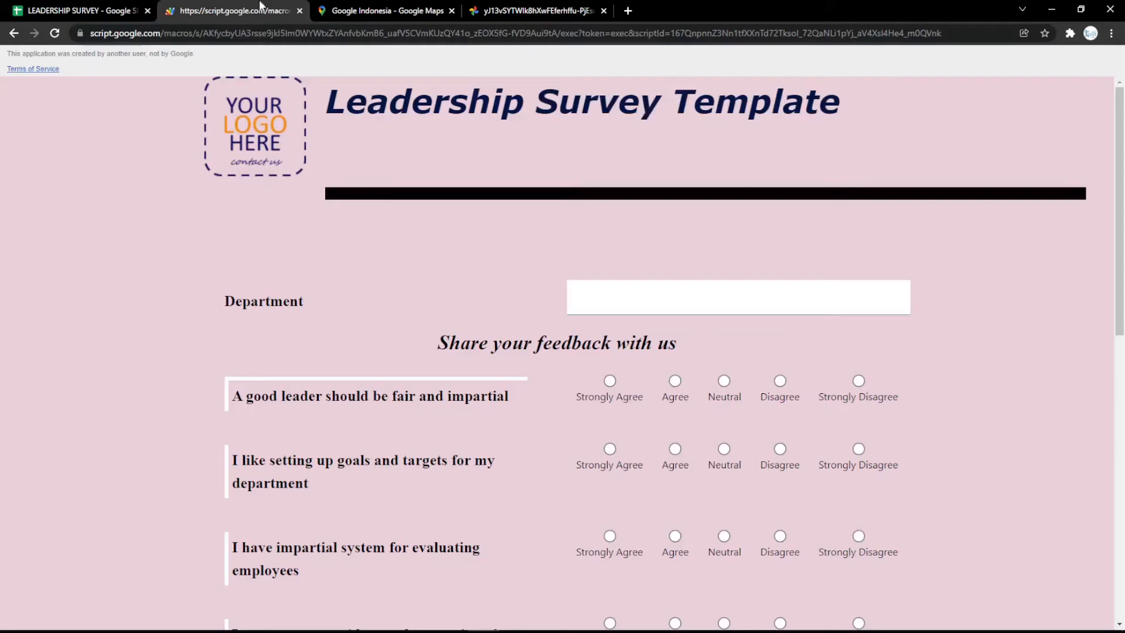
pyautogui.scroll(-10, 398, 251)
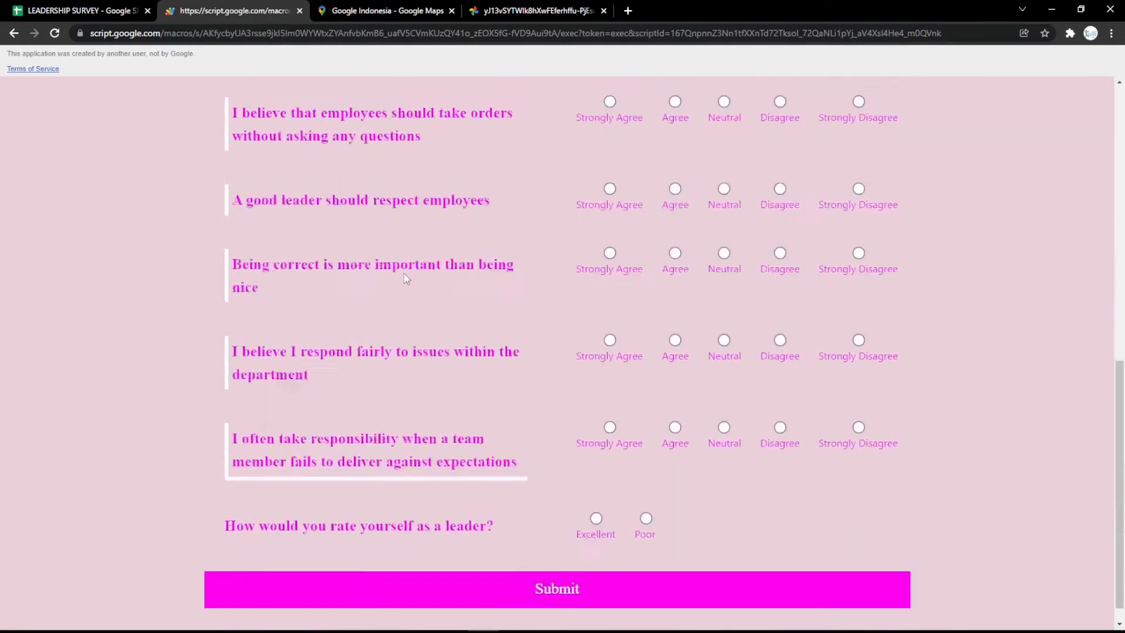
pyautogui.scroll(10, 400, 288)
# Change the Loading Message to "Submitting form.. Please wait a minutes" and go to the live form
pyautogui.click(130, 9)
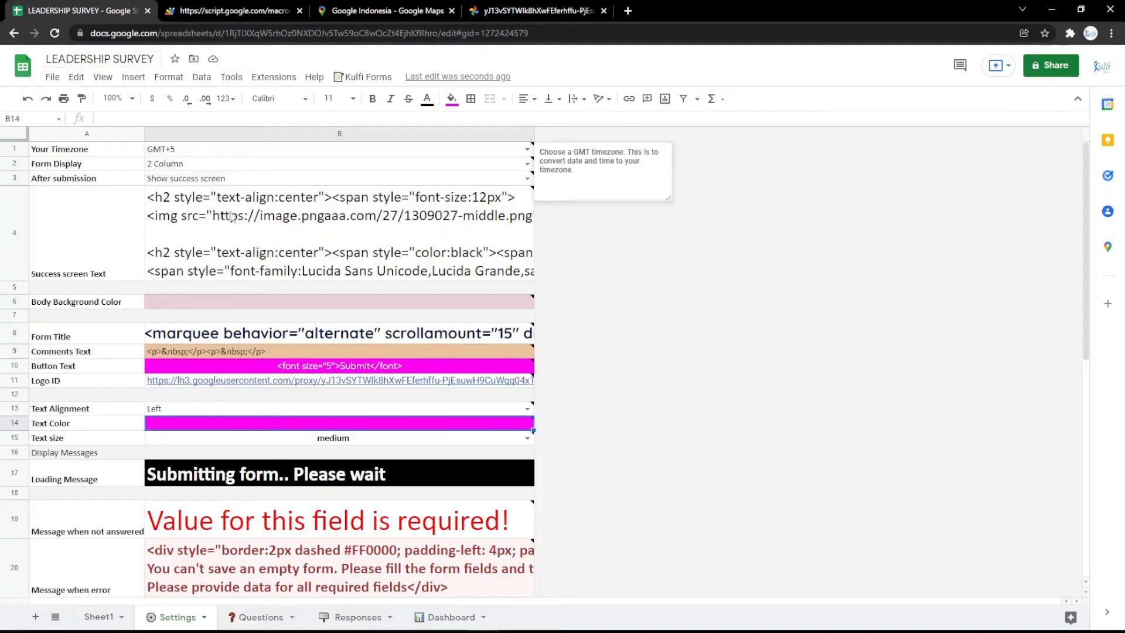
pyautogui.click(321, 471)
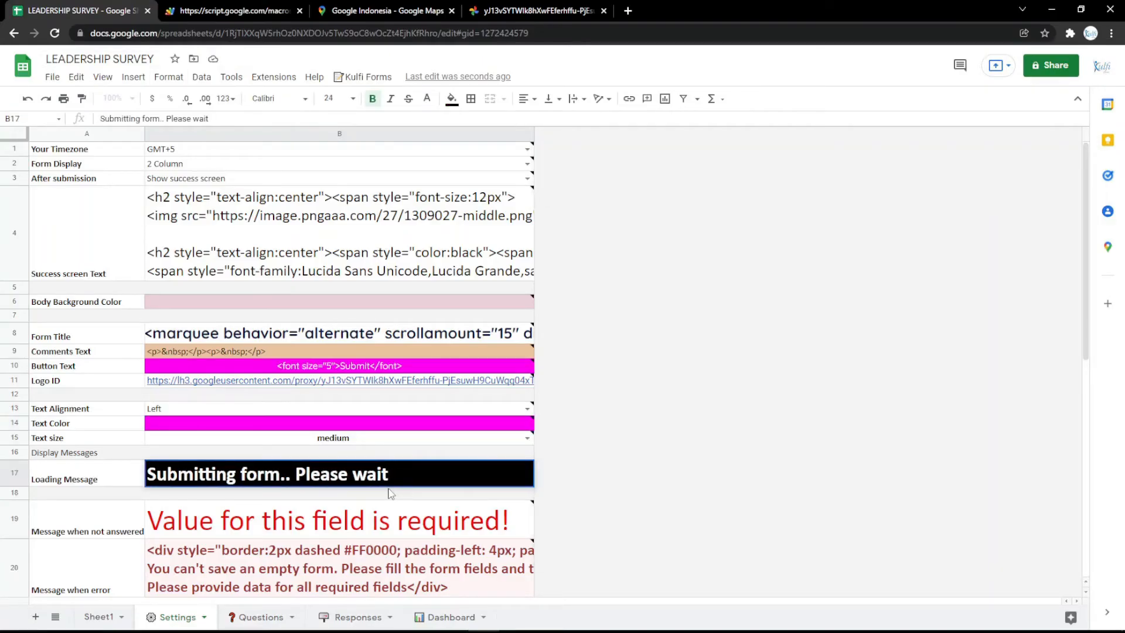
pyautogui.write('a minutes')
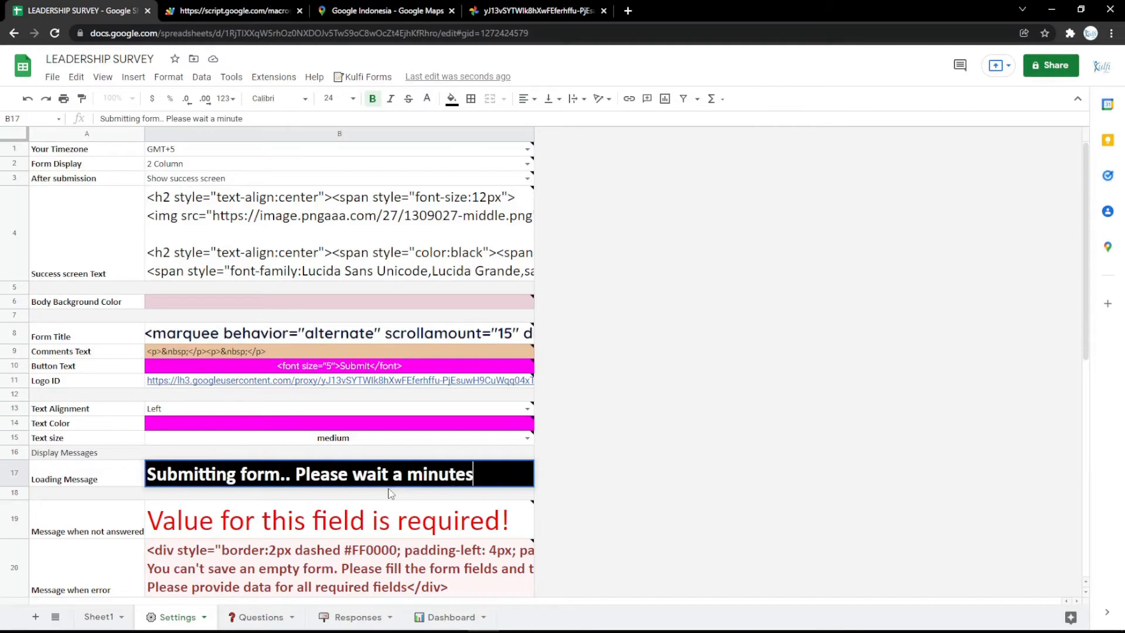
pyautogui.press('Return')
pyautogui.click(235, 11)
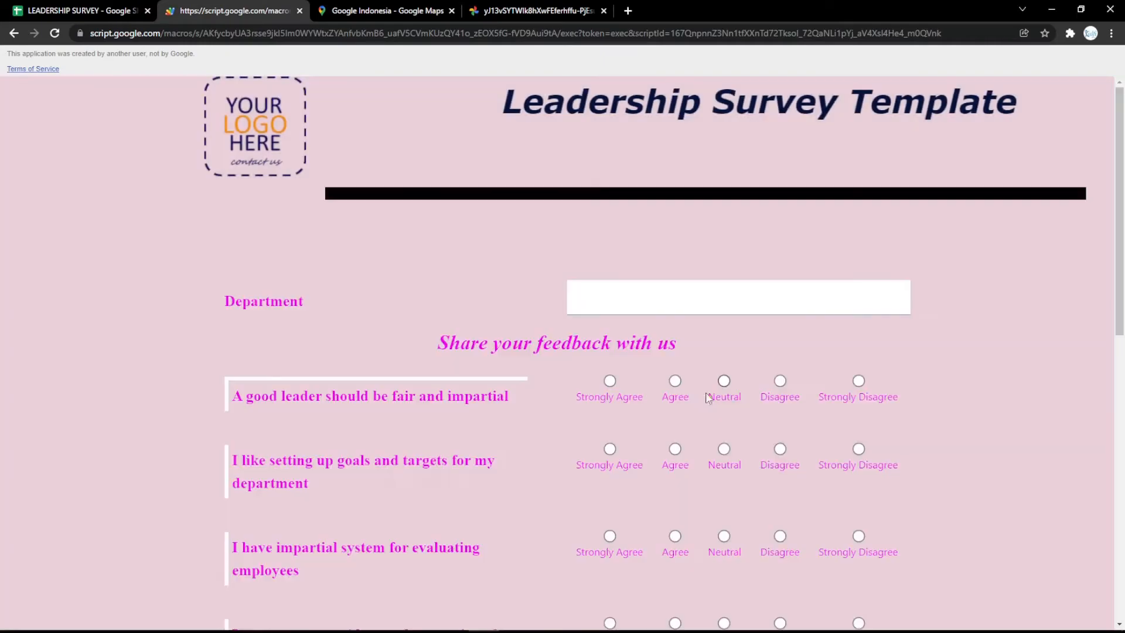
# Look at the Form Title's HTML code, and write "LEADERSHIP SURVEY" in the html-online.com editor in a new browser tab
pyautogui.click(81, 11)
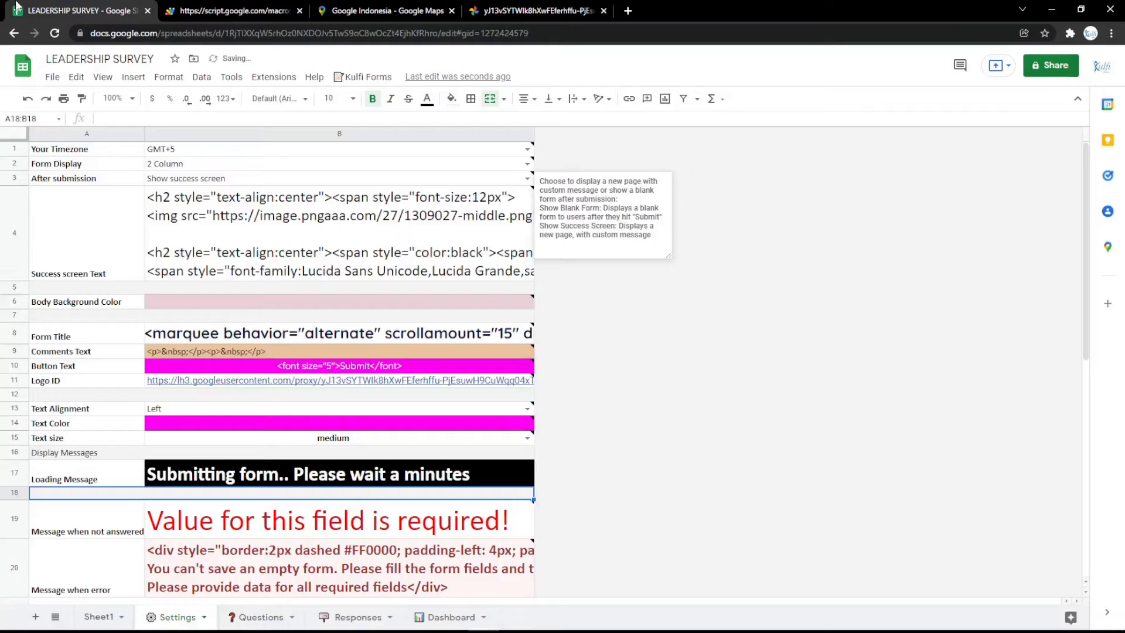
pyautogui.doubleClick(362, 331)
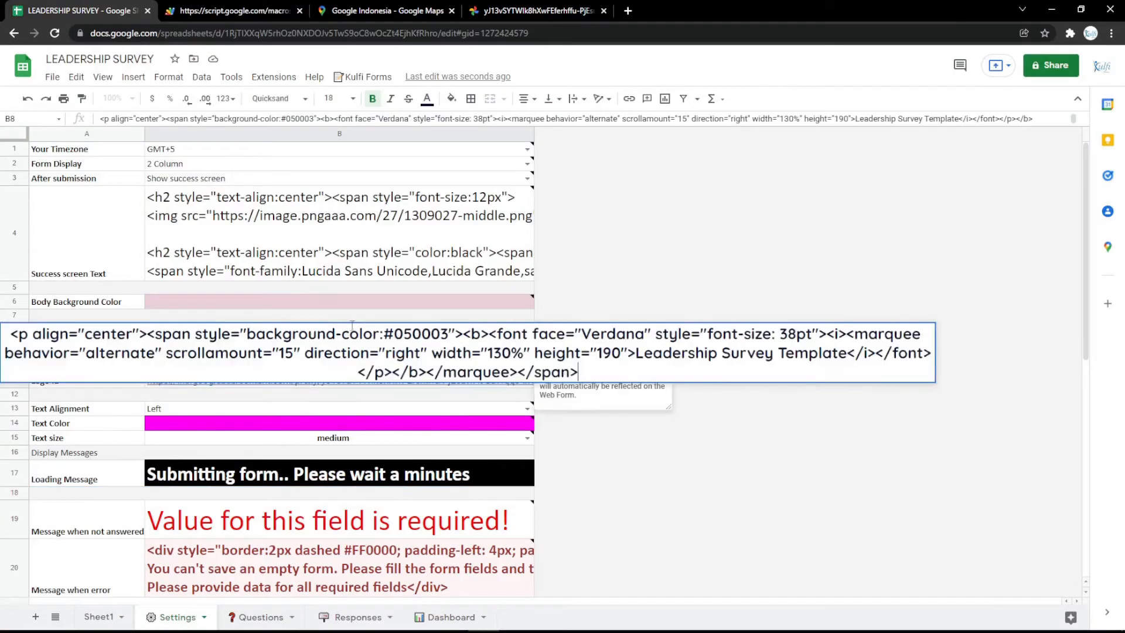
pyautogui.click(386, 411)
pyautogui.hotkey('ctrl', 't')
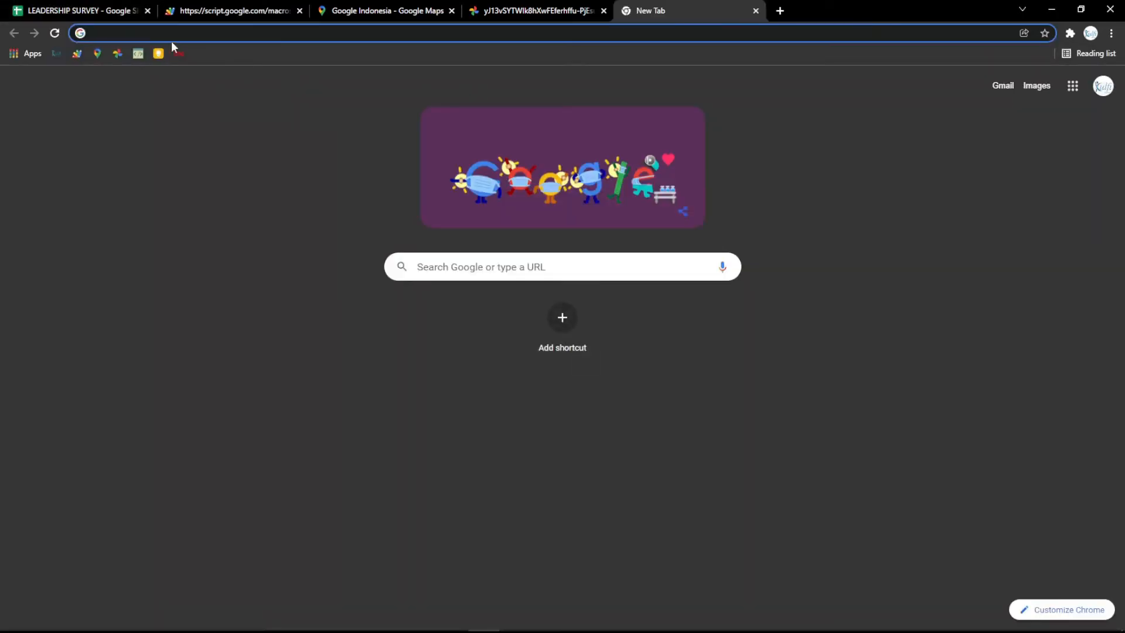
pyautogui.click(142, 54)
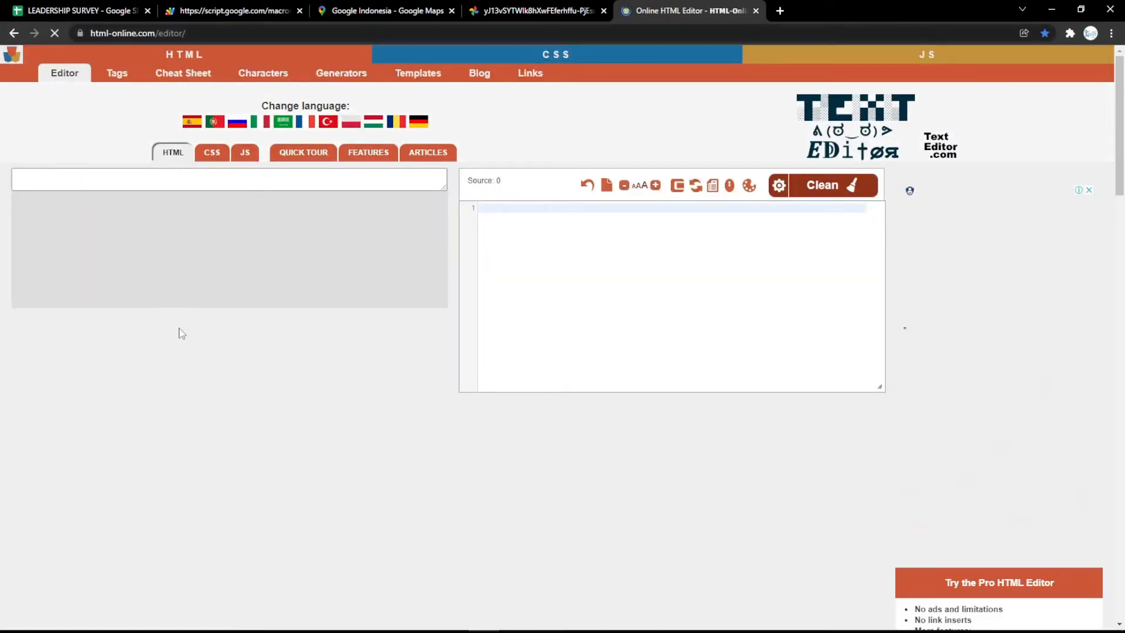
pyautogui.write('LEAD')
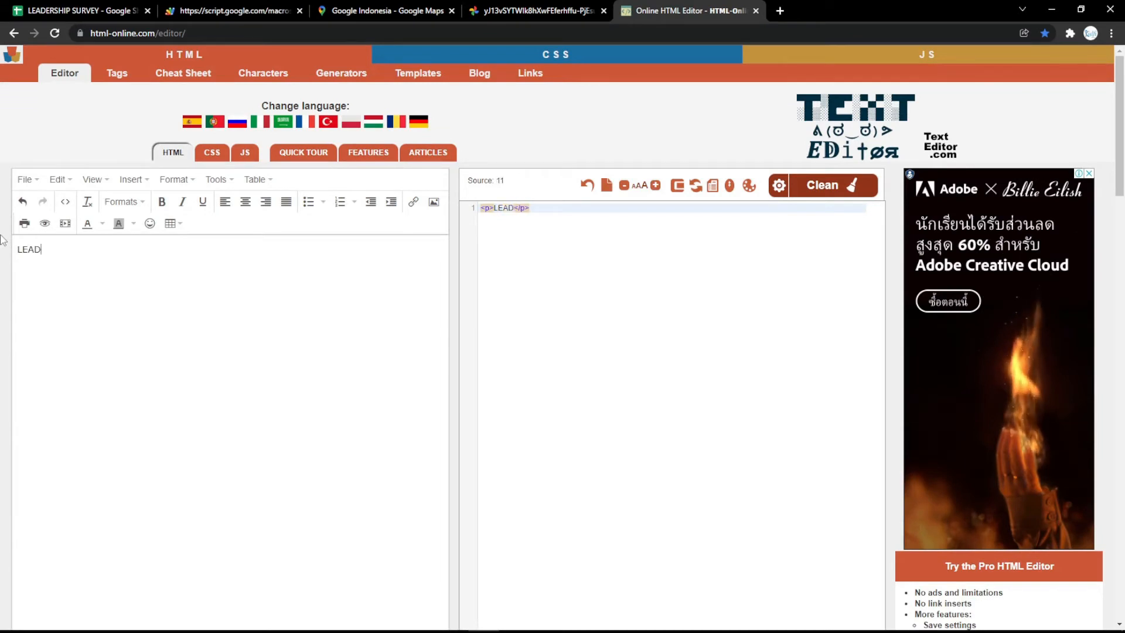
pyautogui.write('ERSHIP ')
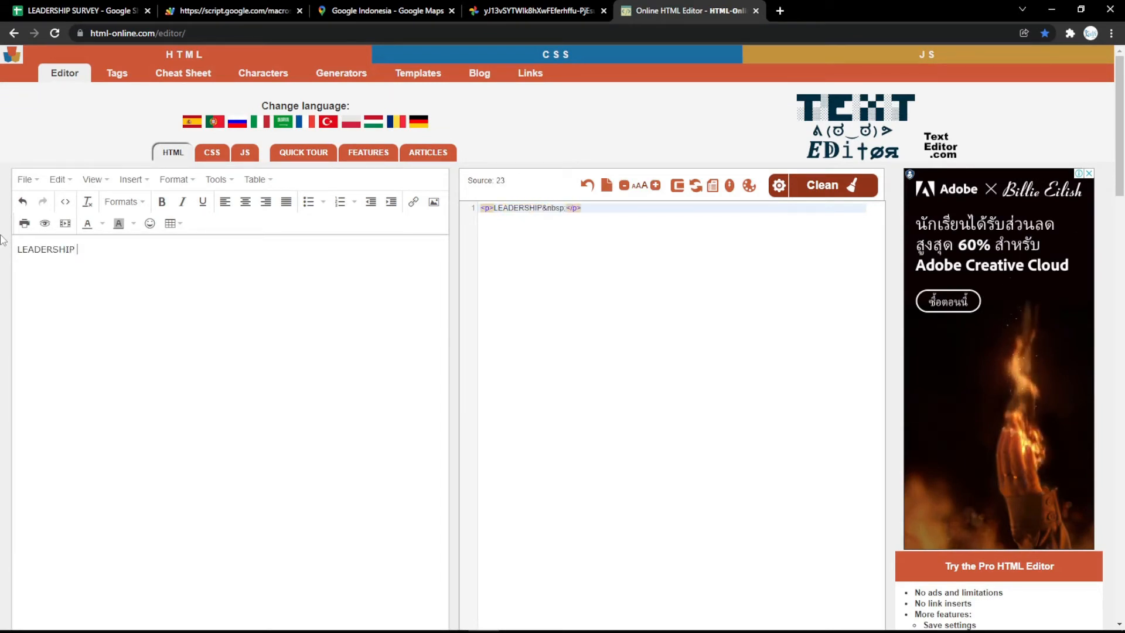
pyautogui.write('SURVEY')
# Centre the LEADERSHIP SURVEY text in the HTML editor and make it bold, italic and underlined
pyautogui.hotkey('ctrl', 'a')
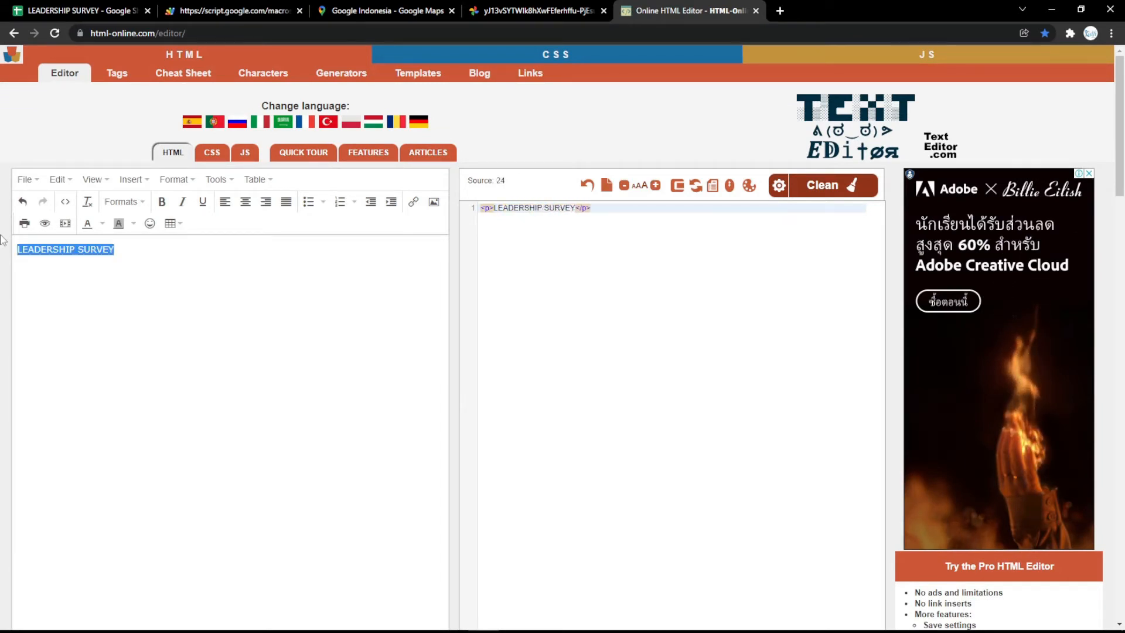
pyautogui.click(245, 201)
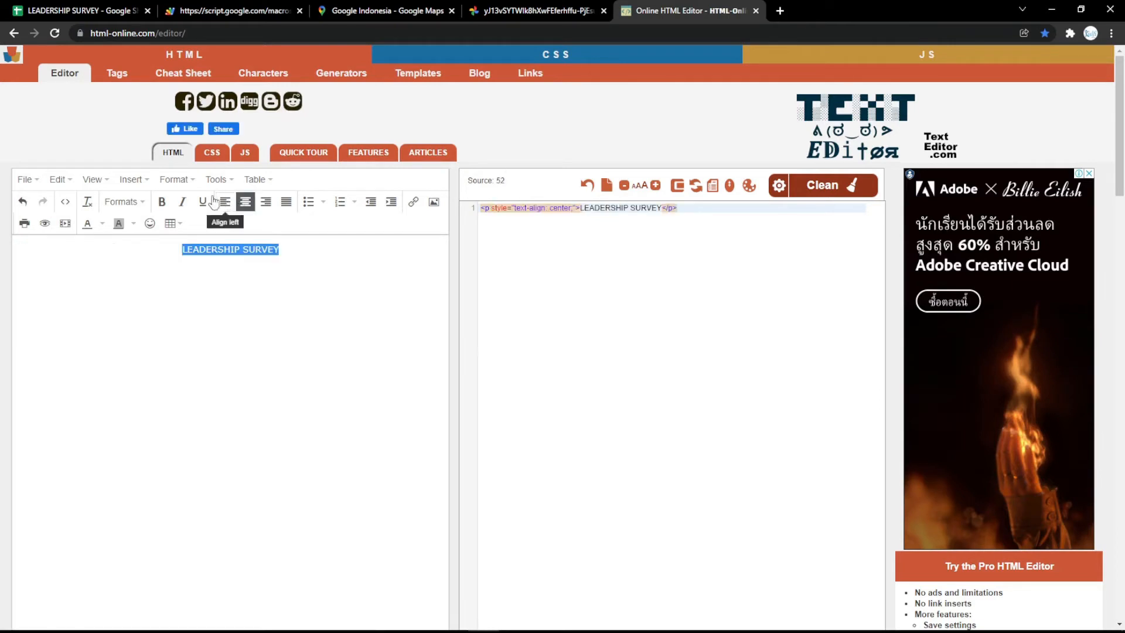
pyautogui.click(162, 202)
pyautogui.click(183, 201)
pyautogui.click(203, 202)
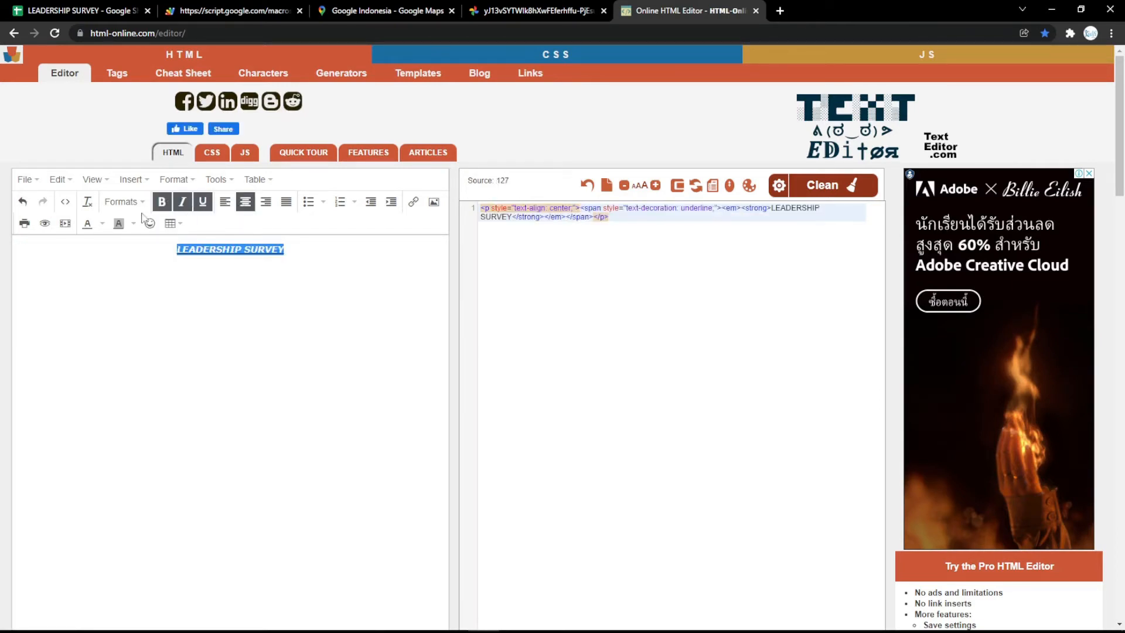
# Format the LEADERSHIP SURVEY text as Heading 1 and set its text colour to magenta #ff00ff
pyautogui.click(126, 204)
pyautogui.click(123, 227)
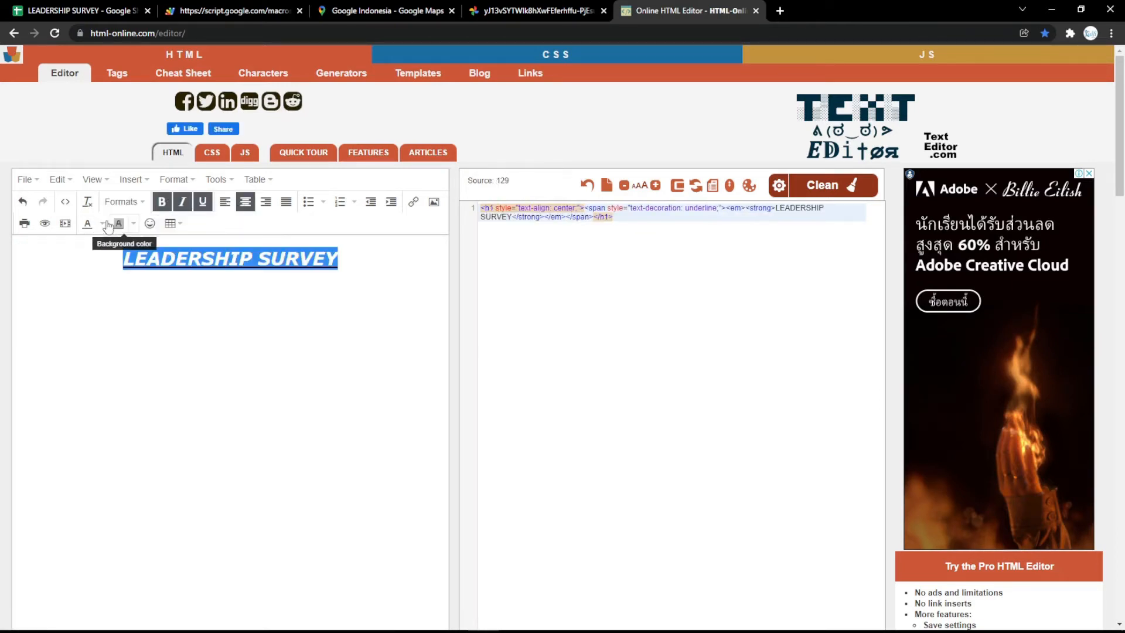
pyautogui.click(103, 223)
pyautogui.click(53, 286)
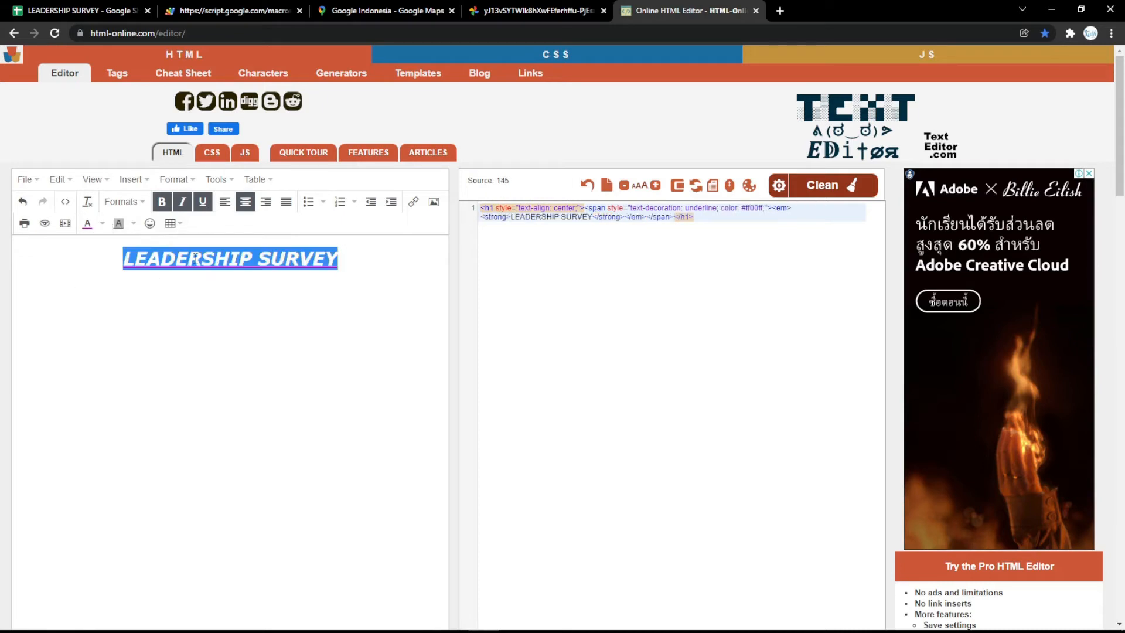
pyautogui.click(298, 279)
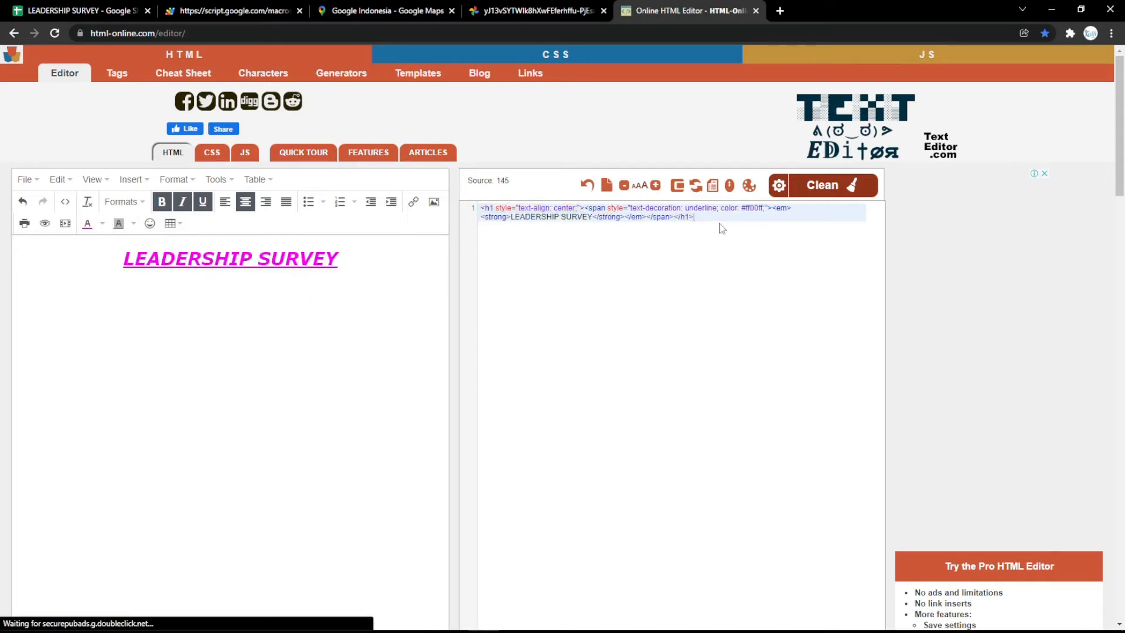
# Copy the heading's generated HTML source code and return to the LEADERSHIP SURVEY spreadsheet
pyautogui.moveTo(724, 228); pyautogui.dragTo(615, 199)
pyautogui.hotkey('ctrl', 'c')
pyautogui.click(82, 11)
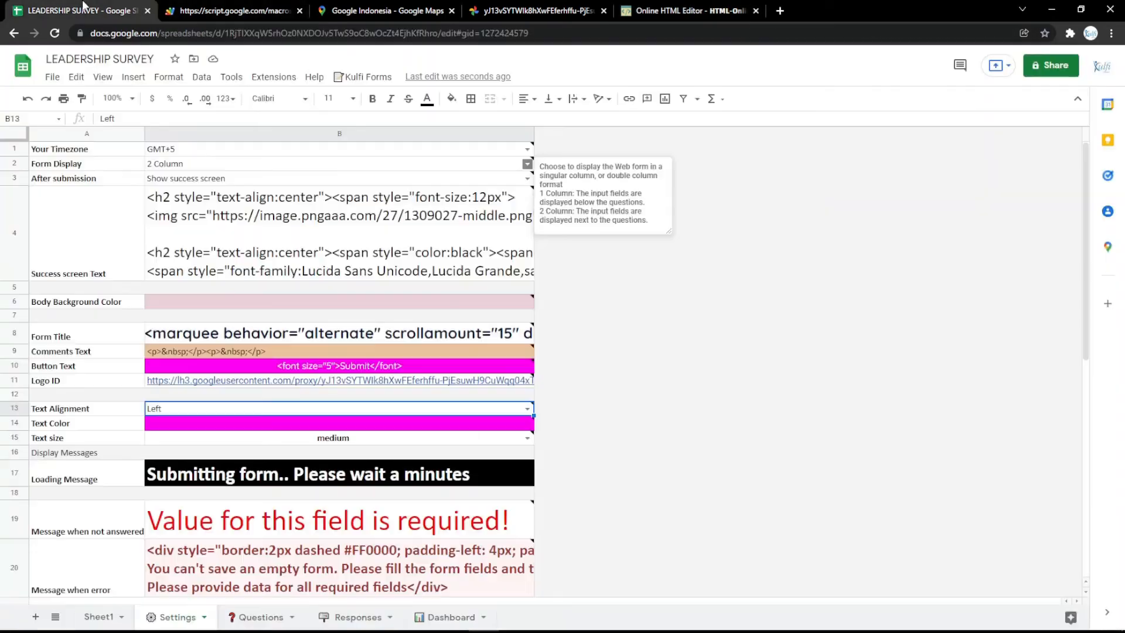
# Replace the Form Title setting's contents with the copied LEADERSHIP SURVEY heading HTML, and reload the web form
pyautogui.click(275, 335)
pyautogui.doubleClick(276, 336)
pyautogui.hotkey('ctrl', 'a')
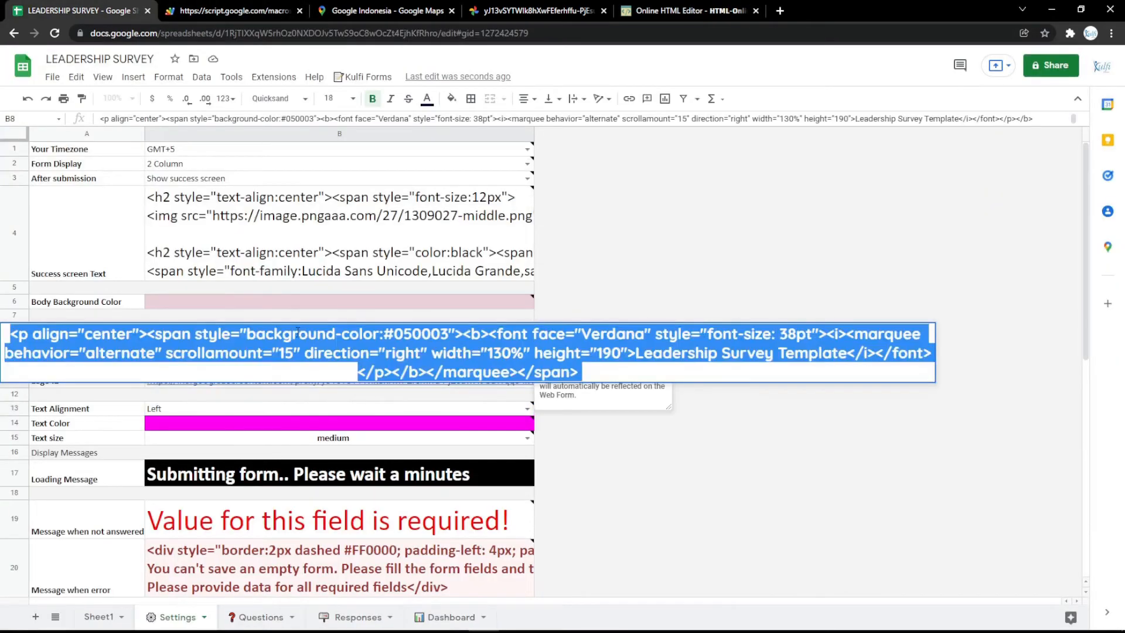
pyautogui.hotkey('ctrl', 'v')
pyautogui.press('Return')
pyautogui.click(233, 11)
pyautogui.click(54, 33)
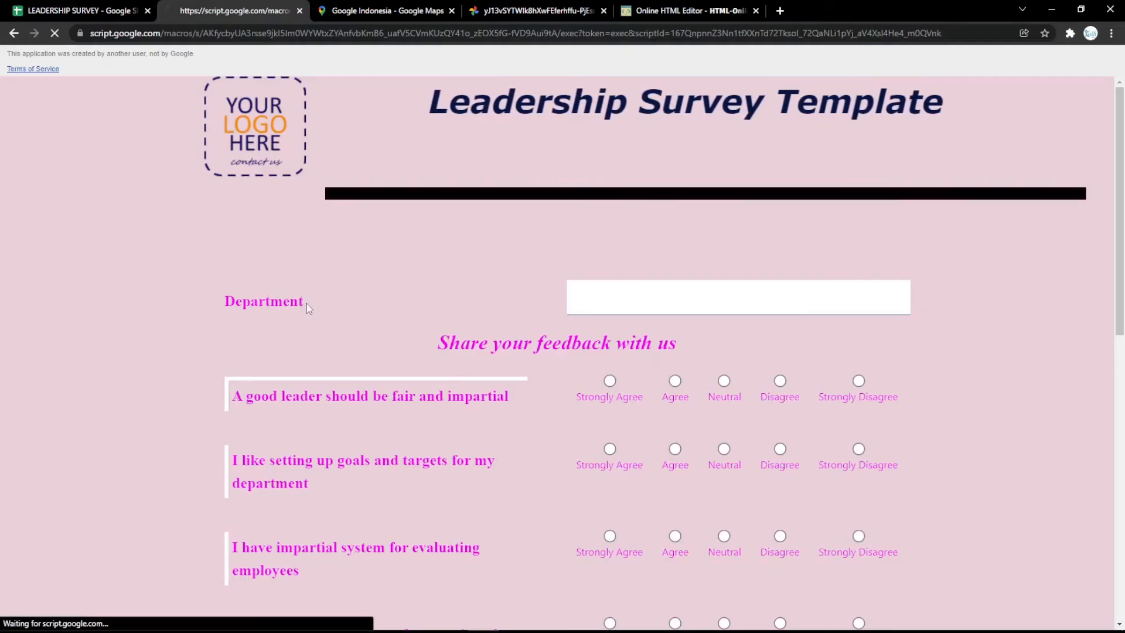
# Look at cell A1 of the Responses sheet, and copy the TRANSPOSE formula from the RESPONSES note in Google Keep
pyautogui.click(140, 7)
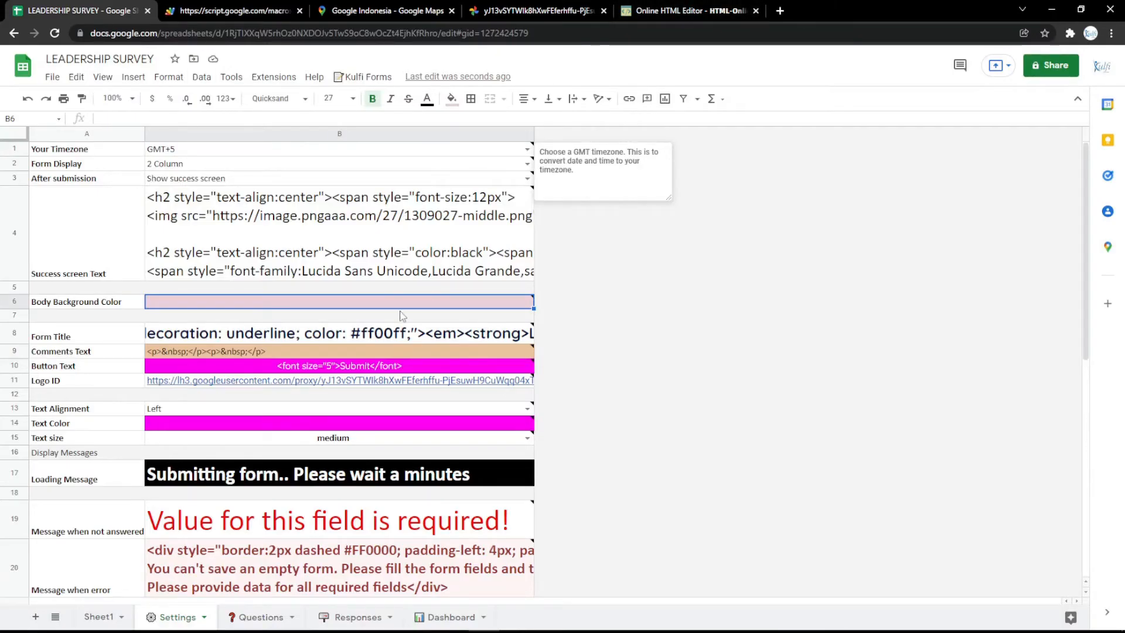
pyautogui.click(357, 618)
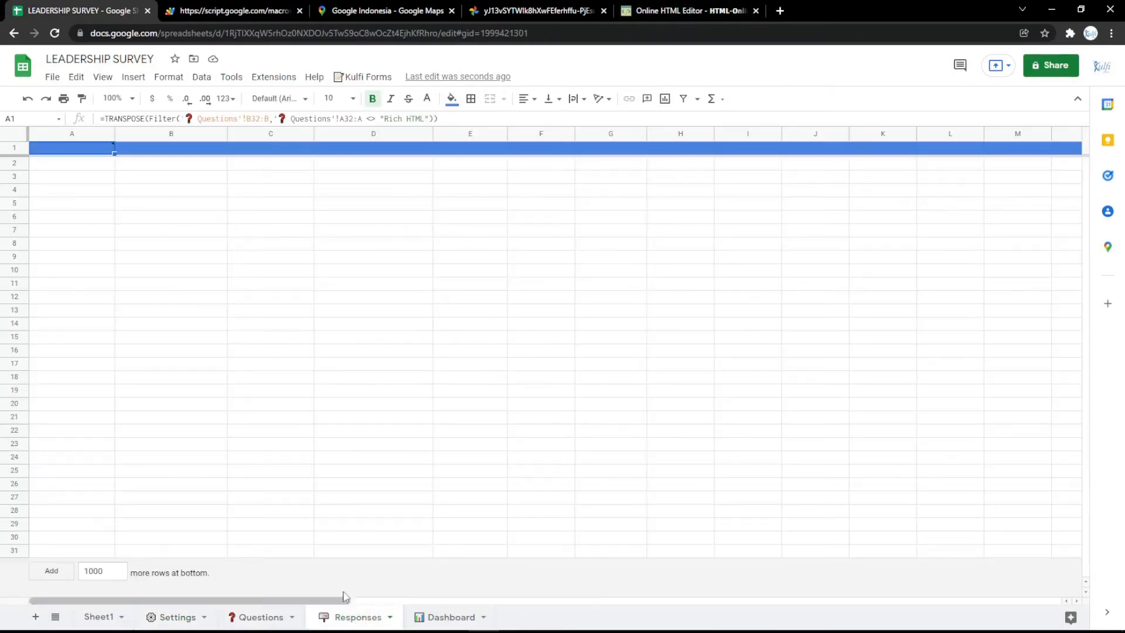
pyautogui.moveTo(91, 153)
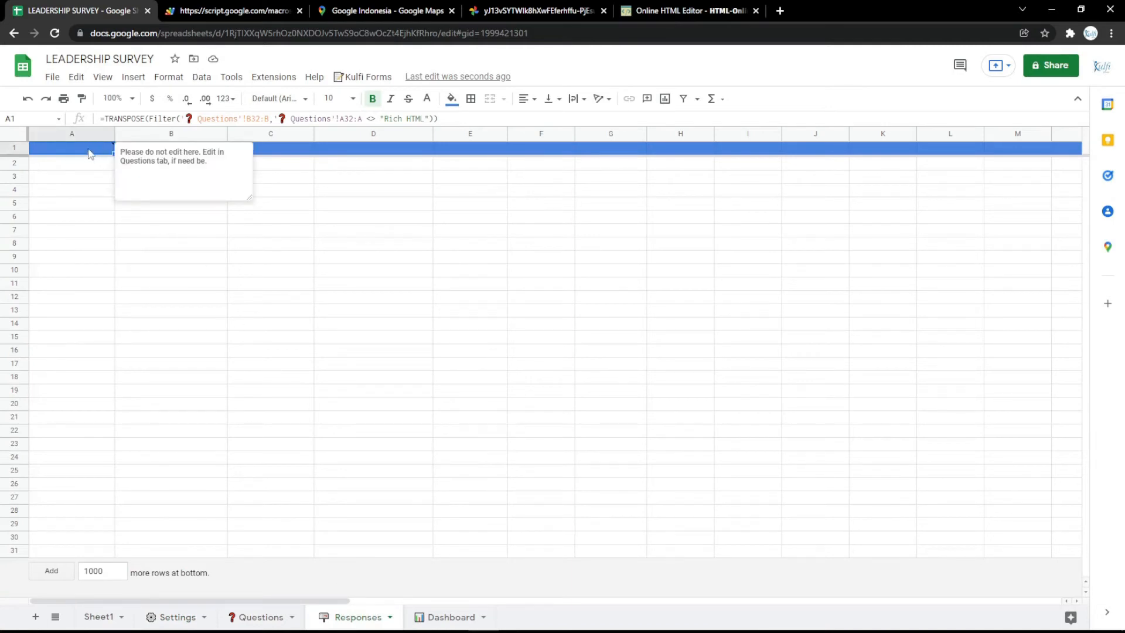
pyautogui.hotkey('ctrl', 't')
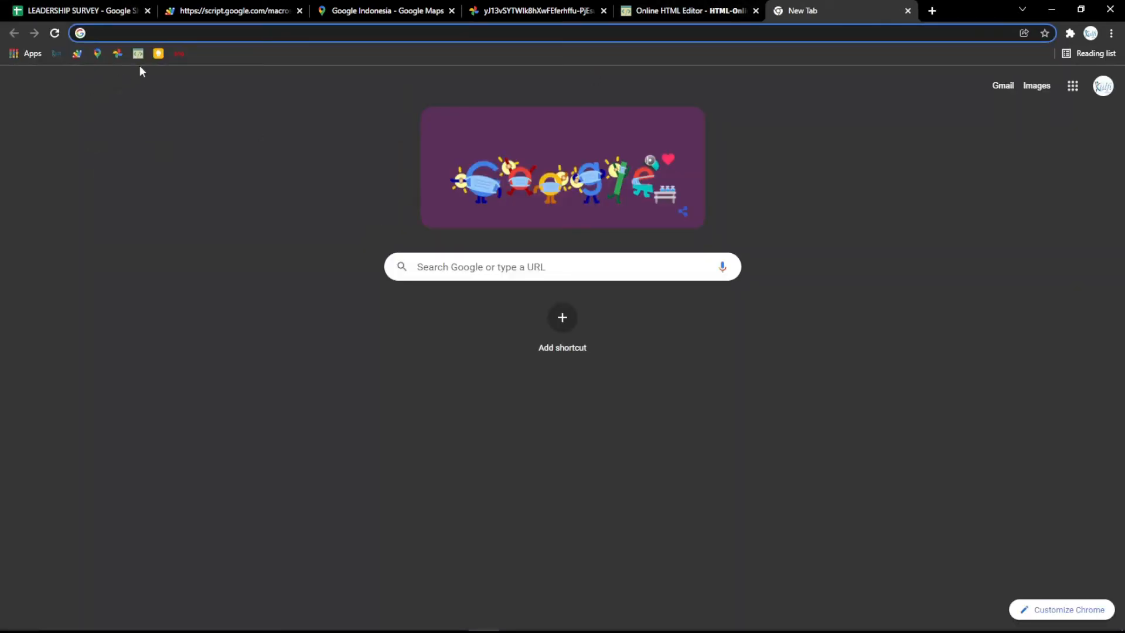
pyautogui.click(158, 54)
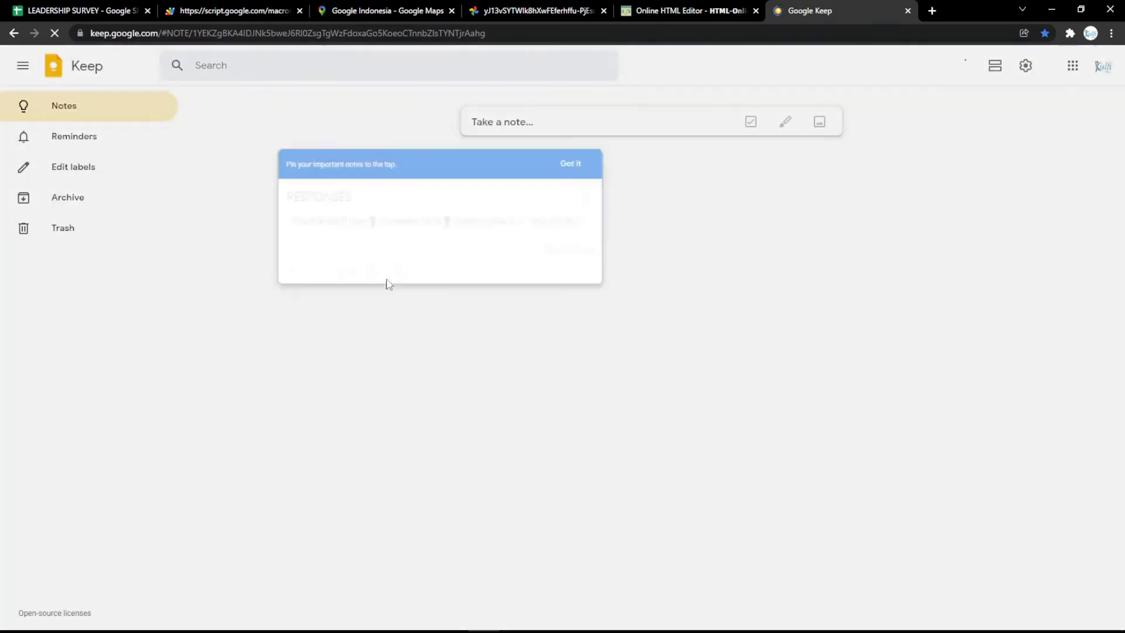
pyautogui.hotkey('ctrl', 'a')
pyautogui.hotkey('ctrl', 'v')
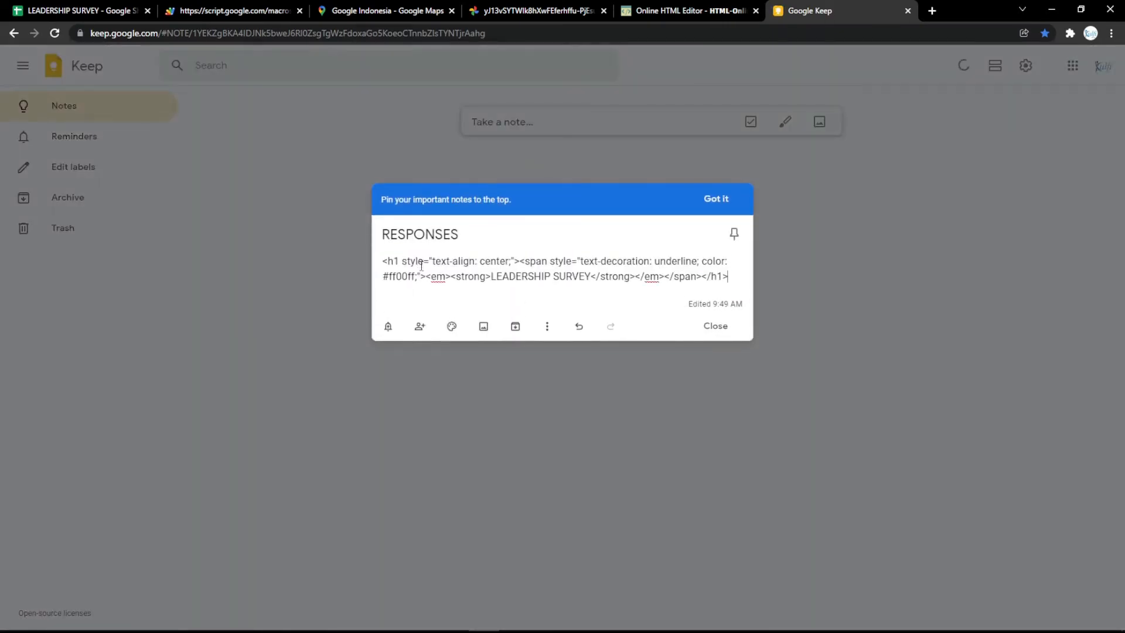
pyautogui.hotkey('ctrl', 'z')
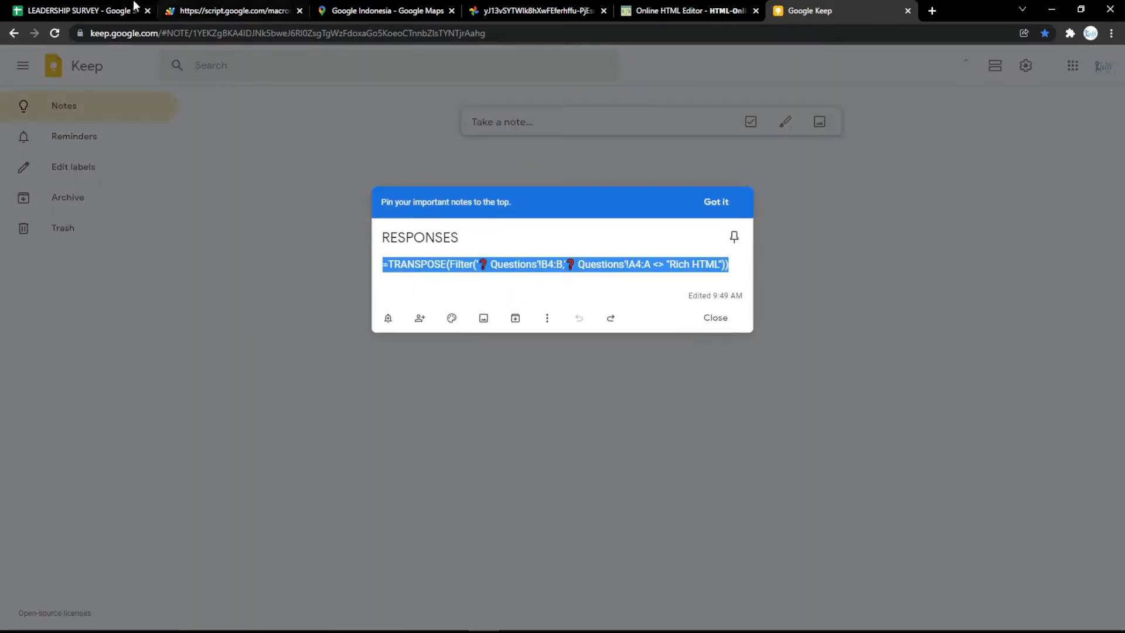
# Replace cell A1 of the Responses sheet with =TRANSPOSE(Filter('❓ Questions'!B4:B,'❓ Questions'!A4:A <> "Rich HTML"))
pyautogui.click(82, 10)
pyautogui.doubleClick(87, 153)
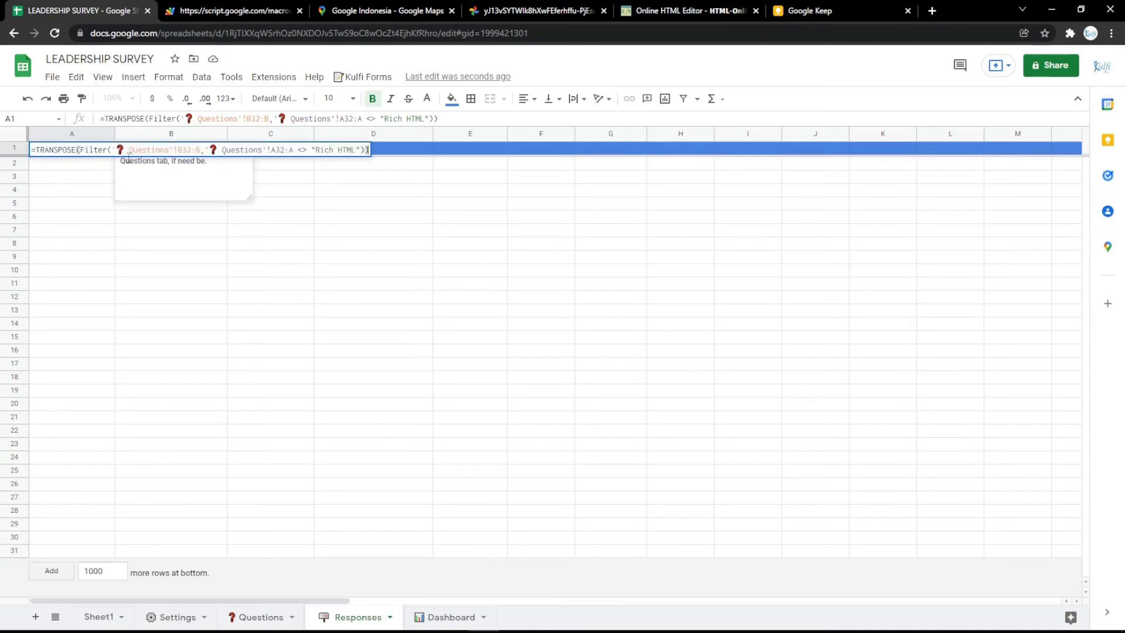
pyautogui.hotkey('ctrl', 'a')
pyautogui.hotkey('ctrl', 'v')
pyautogui.click(82, 191)
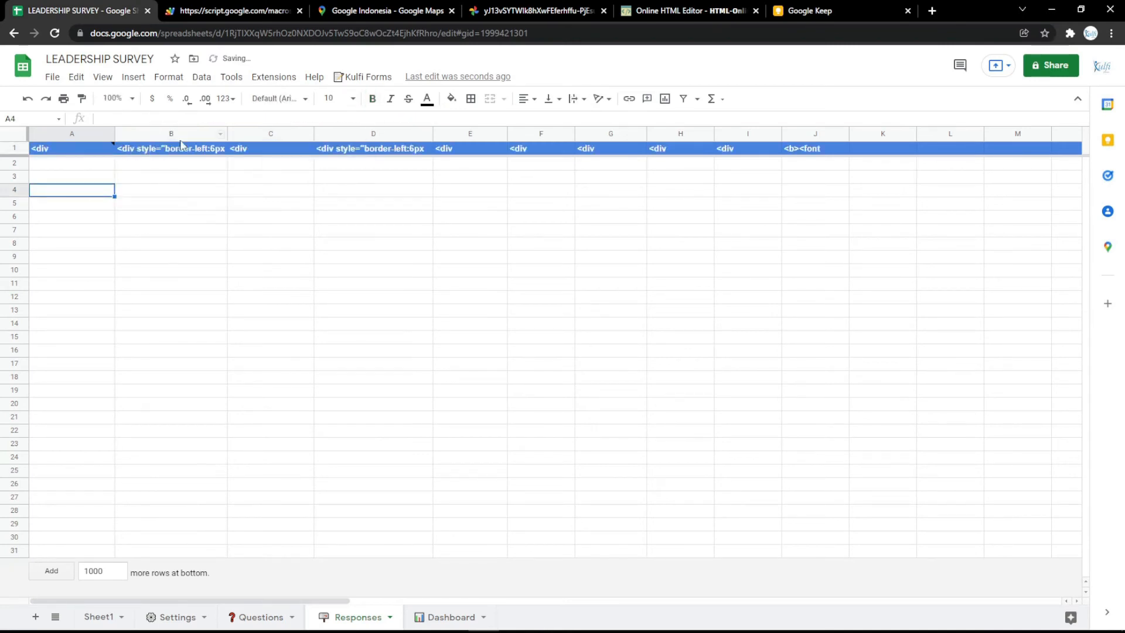
# Check the first question's row on the Questions sheet, and set the Responses A1 formula's ranges to B3:B and A3:A
pyautogui.click(261, 617)
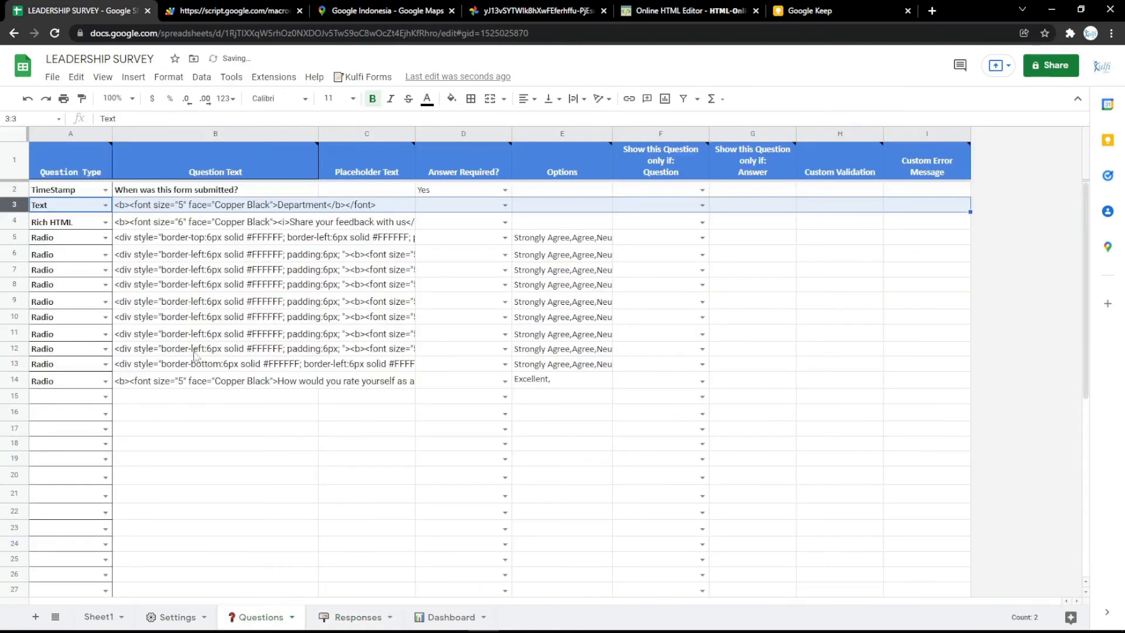
pyautogui.click(201, 211)
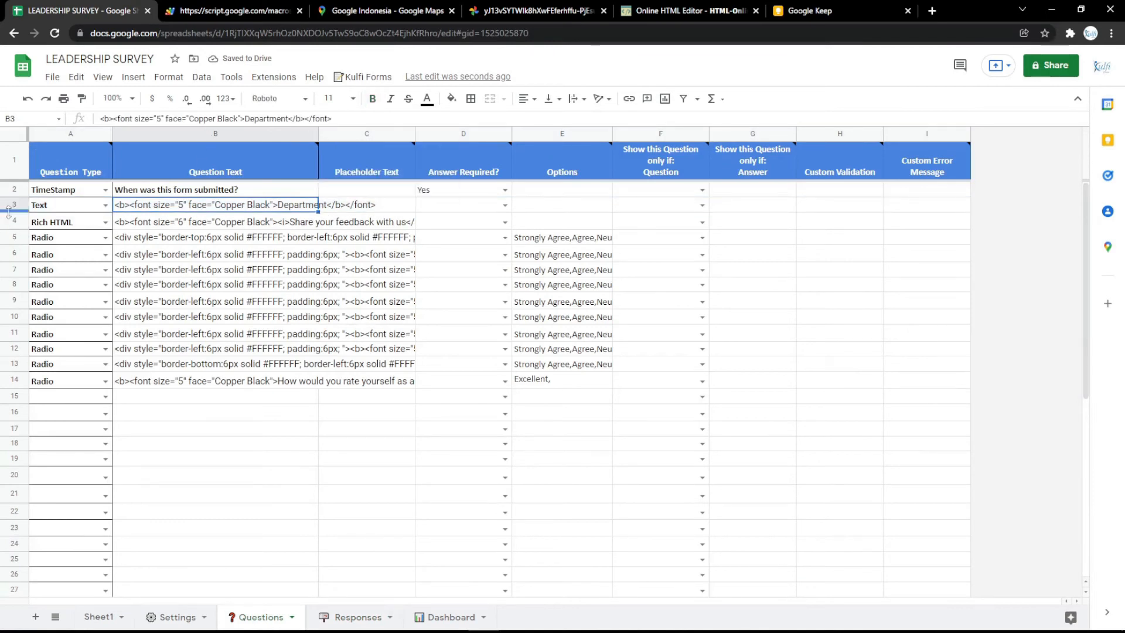
pyautogui.click(340, 618)
pyautogui.doubleClick(75, 149)
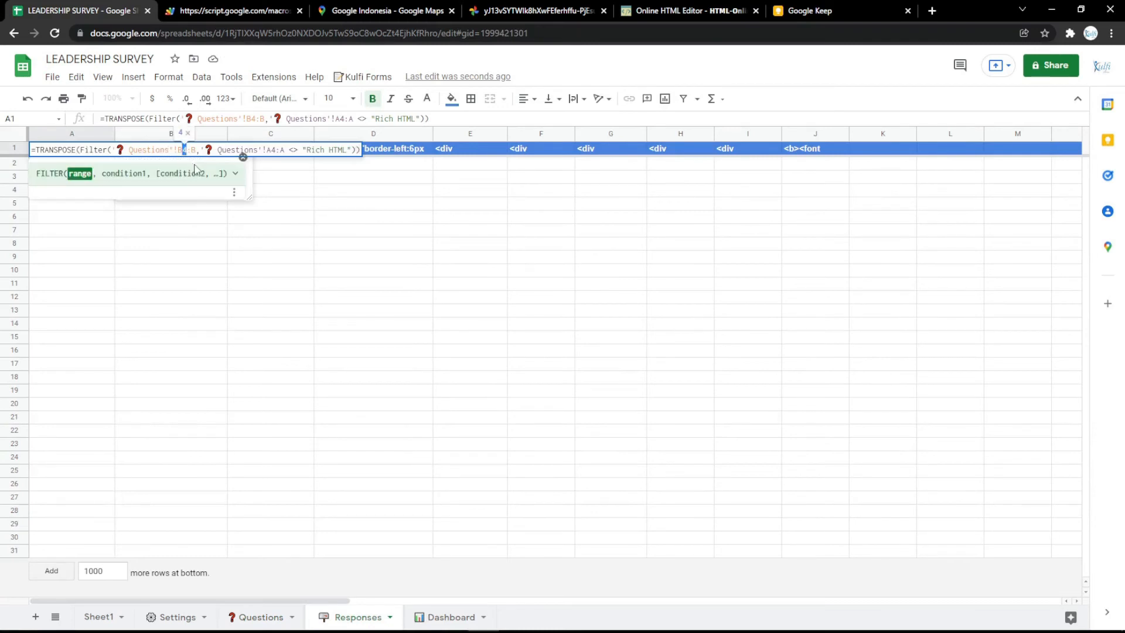
pyautogui.write('3')
pyautogui.moveTo(276, 151); pyautogui.dragTo(272, 150)
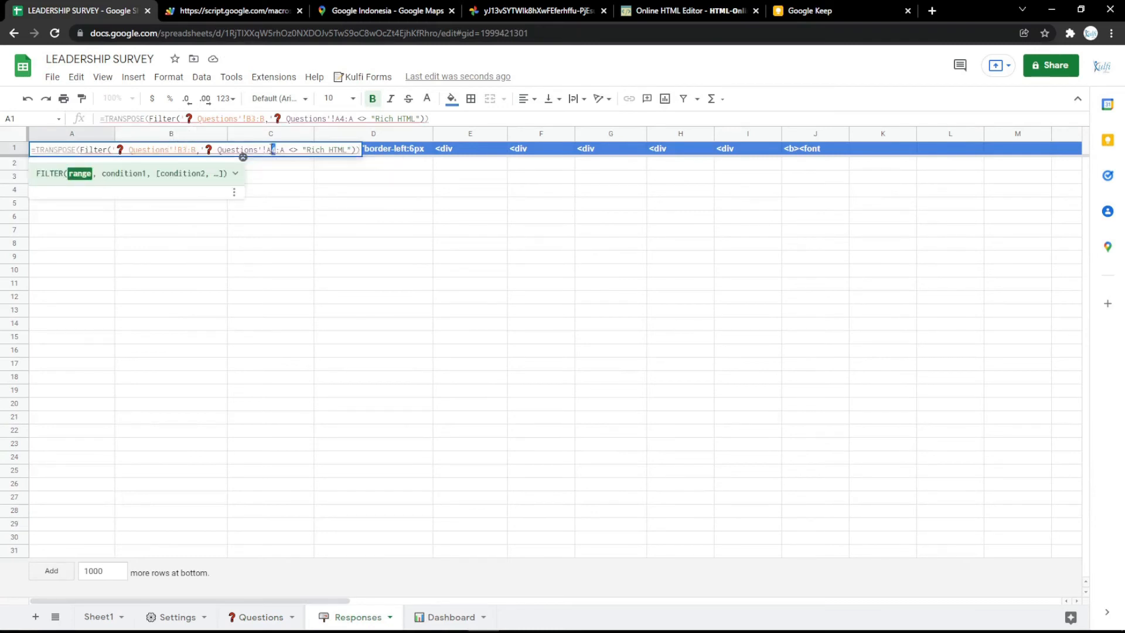
pyautogui.write('3')
pyautogui.click(275, 194)
# Fill in the web form with Office as Department, a rating for each statement and Excellent as the leader rating, and submit it
pyautogui.click(235, 10)
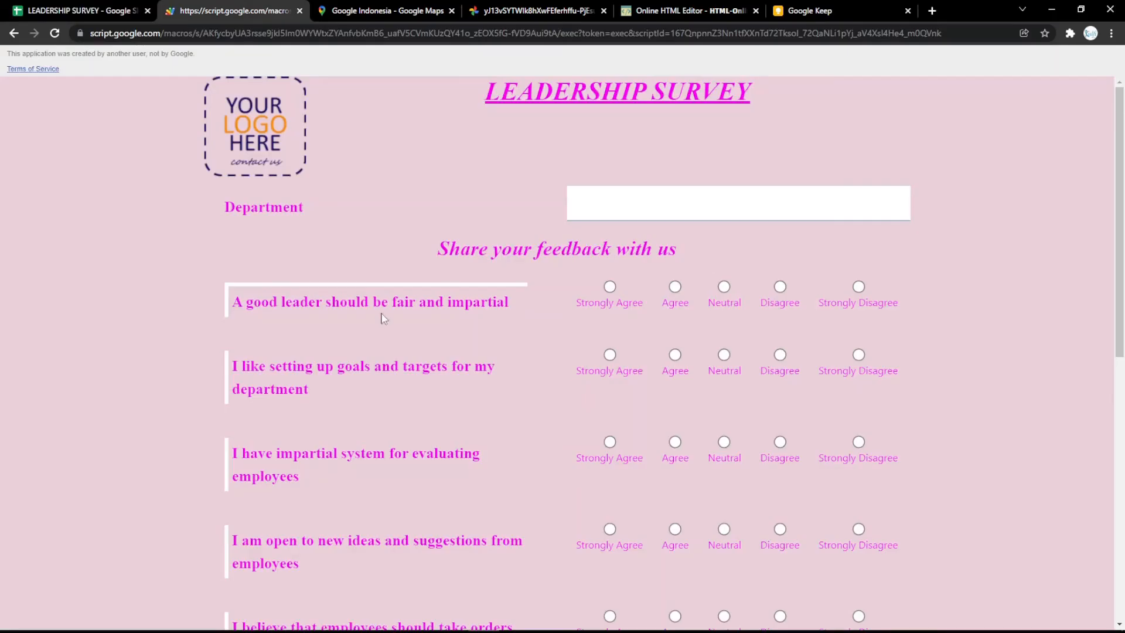
pyautogui.click(640, 193)
pyautogui.write('Office')
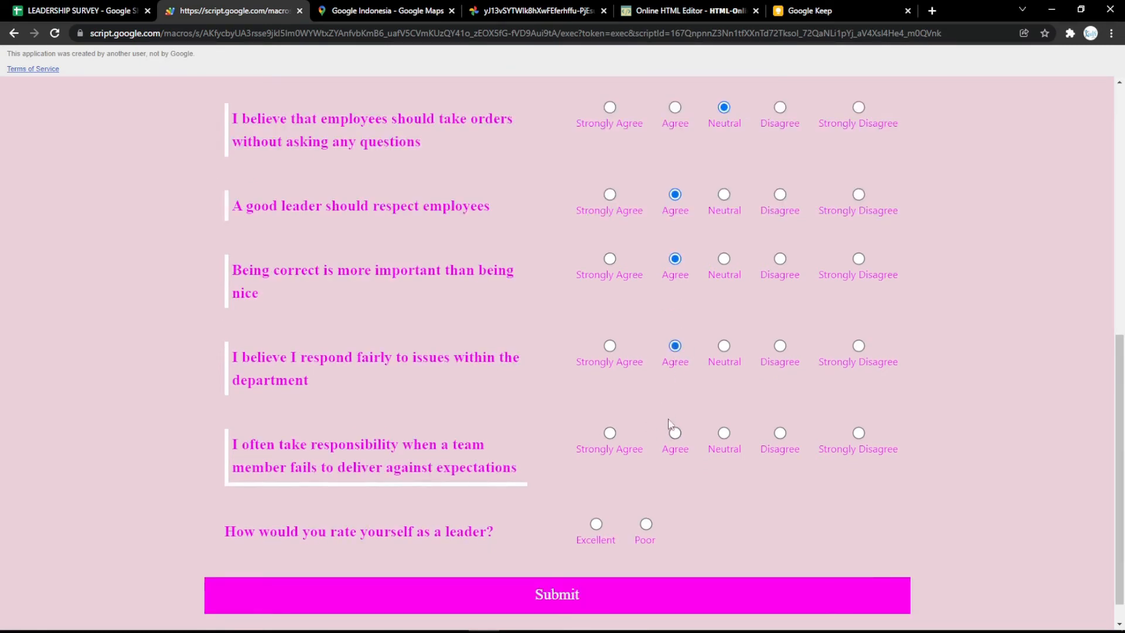
pyautogui.click(596, 523)
pyautogui.scroll(-1, 604, 539)
pyautogui.click(606, 555)
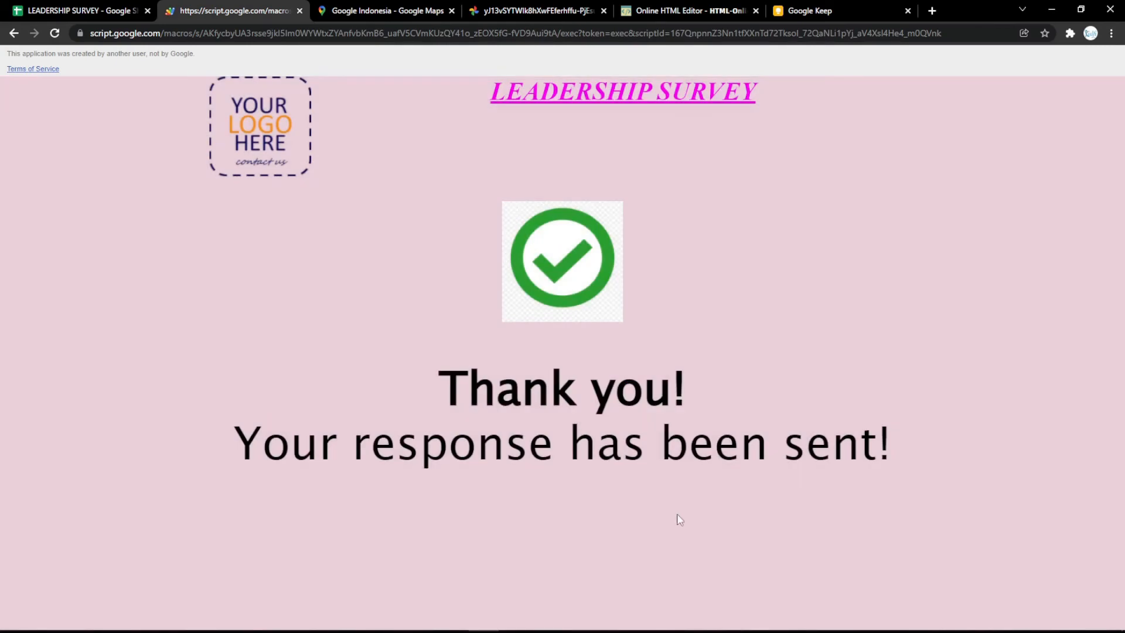
# Check the Responses sheet for the answers submitted through the web form
pyautogui.click(77, 10)
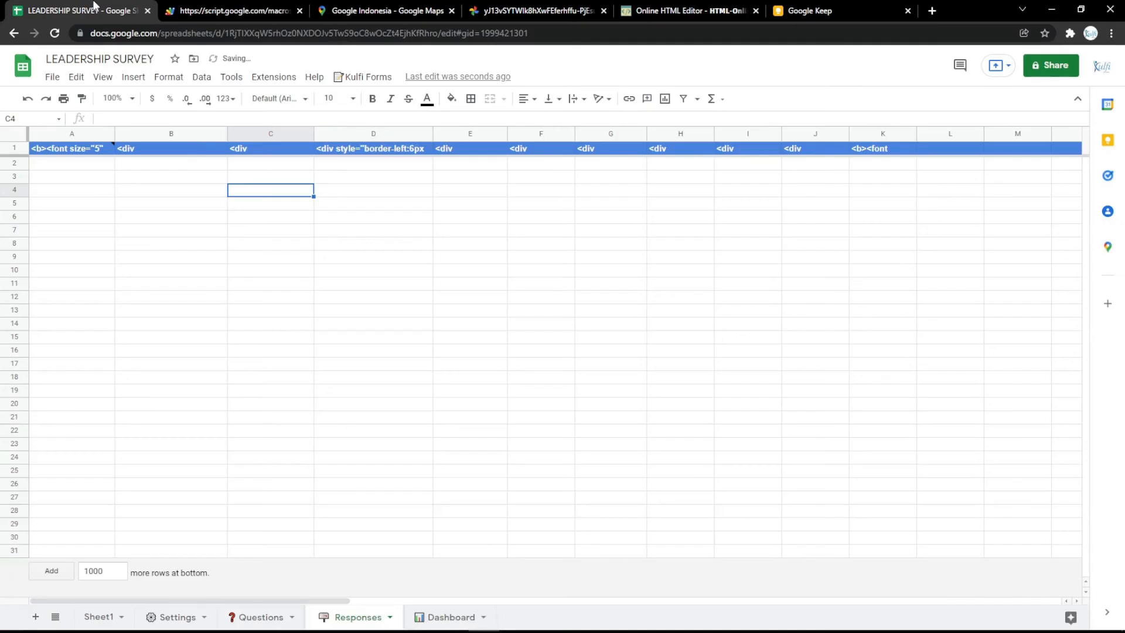
pyautogui.click(228, 8)
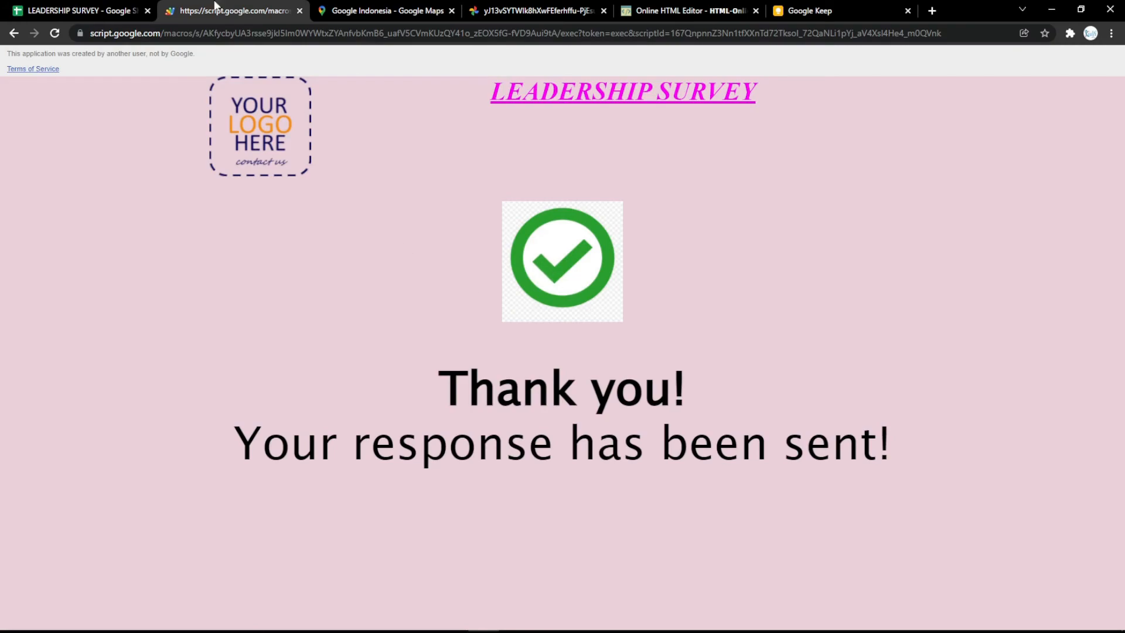
pyautogui.click(76, 11)
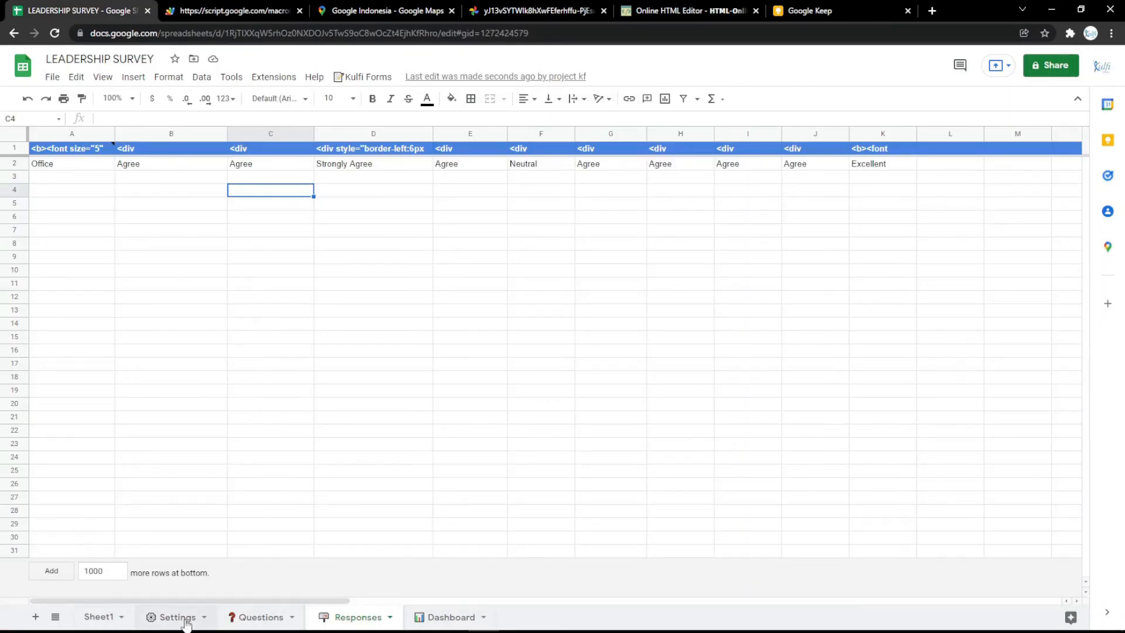
# Show the Success screen Text setting, open the bookmarked thank_you_PNG66.png image in a new browser tab and copy its address
pyautogui.click(176, 617)
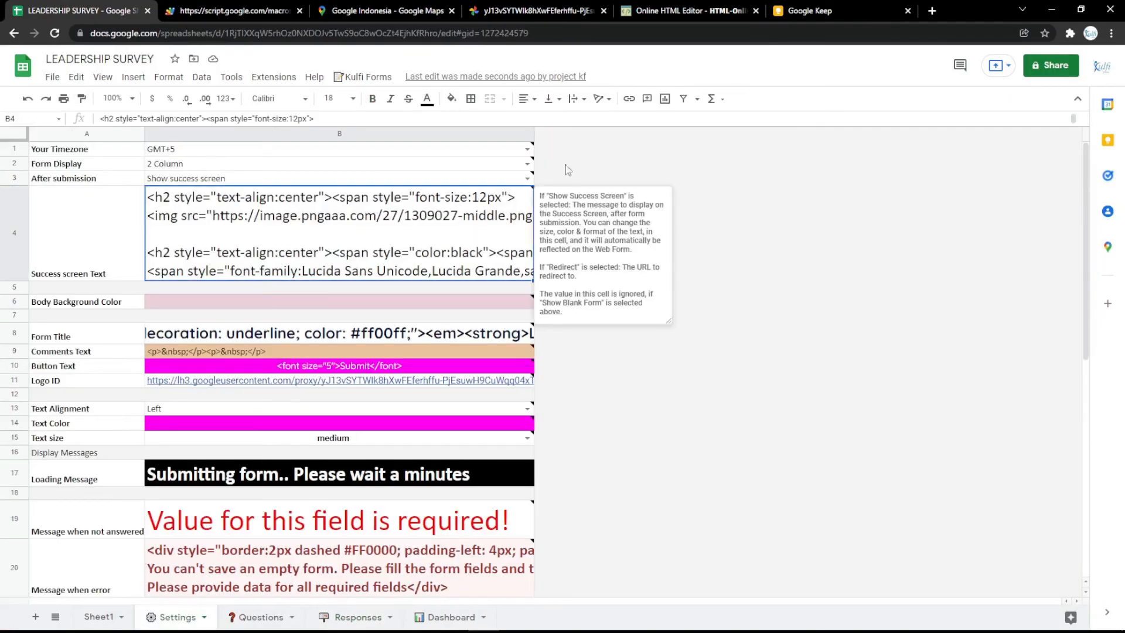
pyautogui.hotkey('ctrl', 't')
pyautogui.click(179, 54)
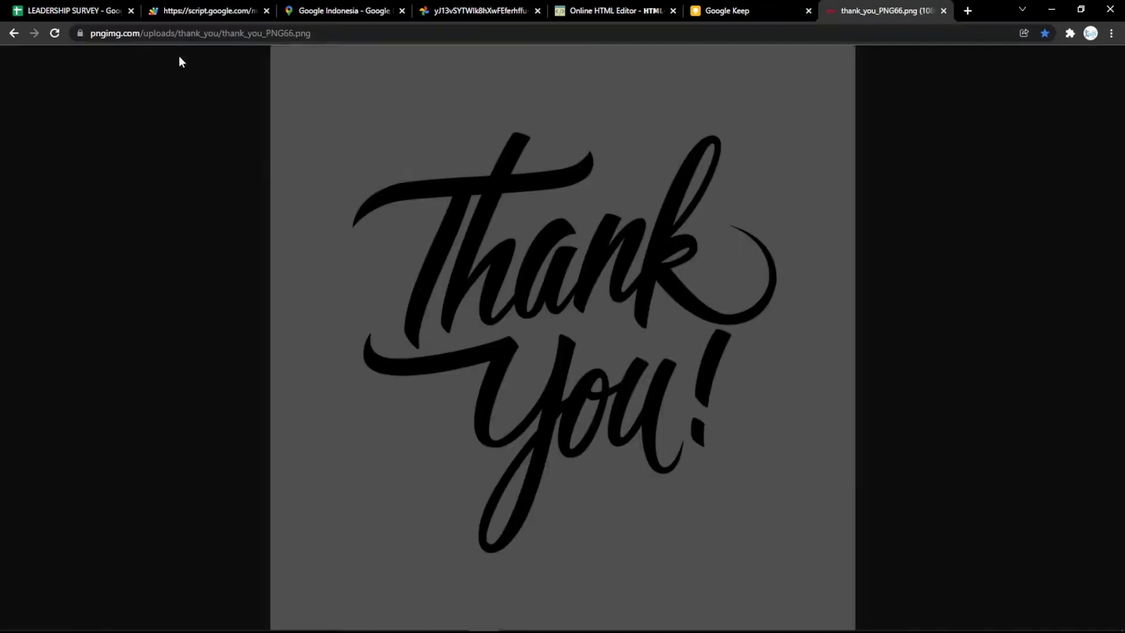
pyautogui.click(360, 33)
pyautogui.click(442, 159)
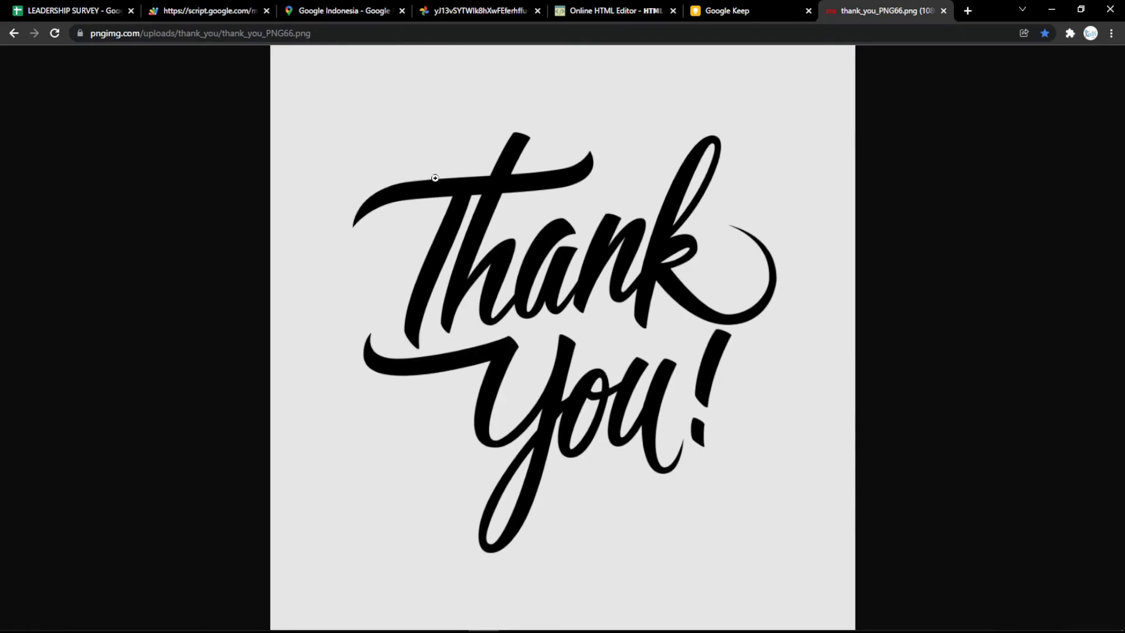
pyautogui.click(405, 33)
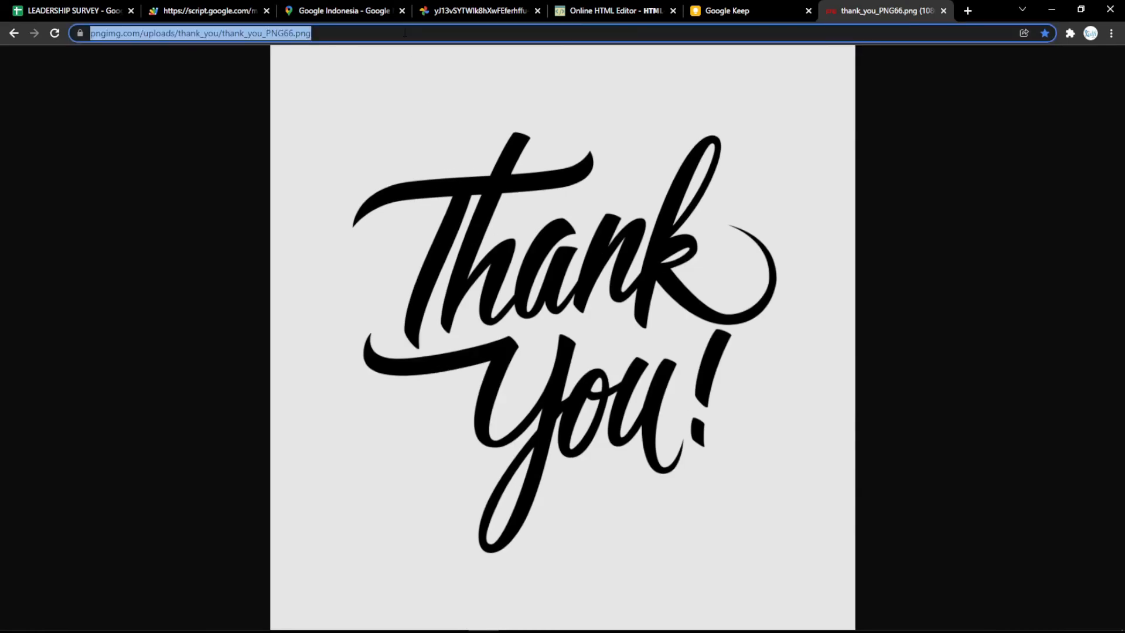
# Replace the LEADERSHIP SURVEY heading in the html-online.com editor with the thank-you image from the copied address
pyautogui.click(631, 17)
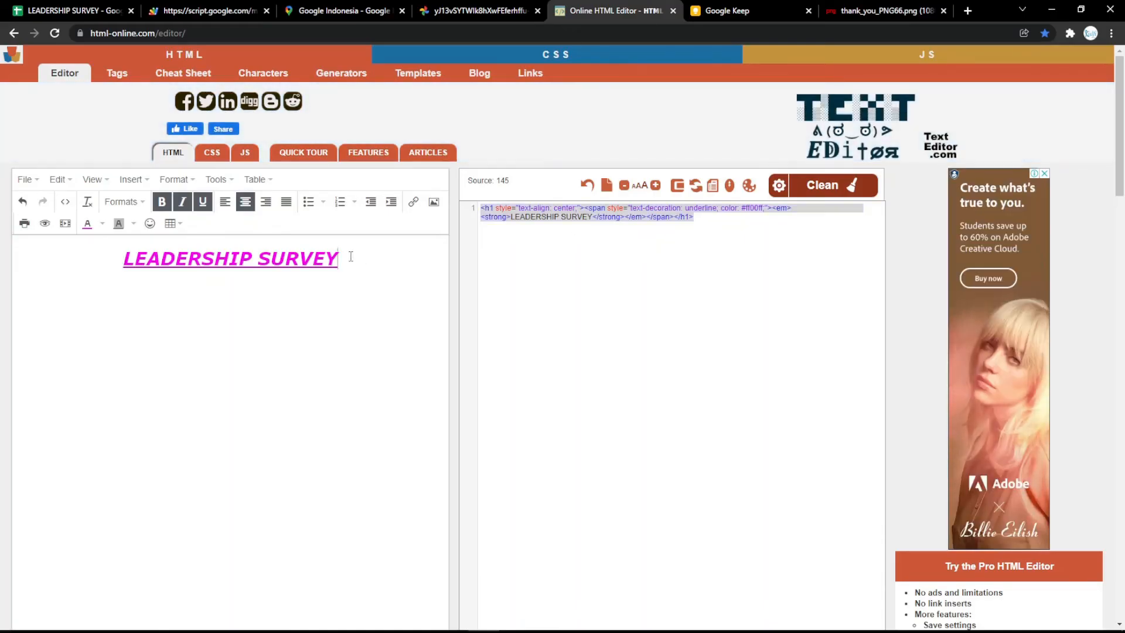
pyautogui.hotkey('ctrl', 'a')
pyautogui.press('BackSpace')
pyautogui.hotkey('ctrl', 'v')
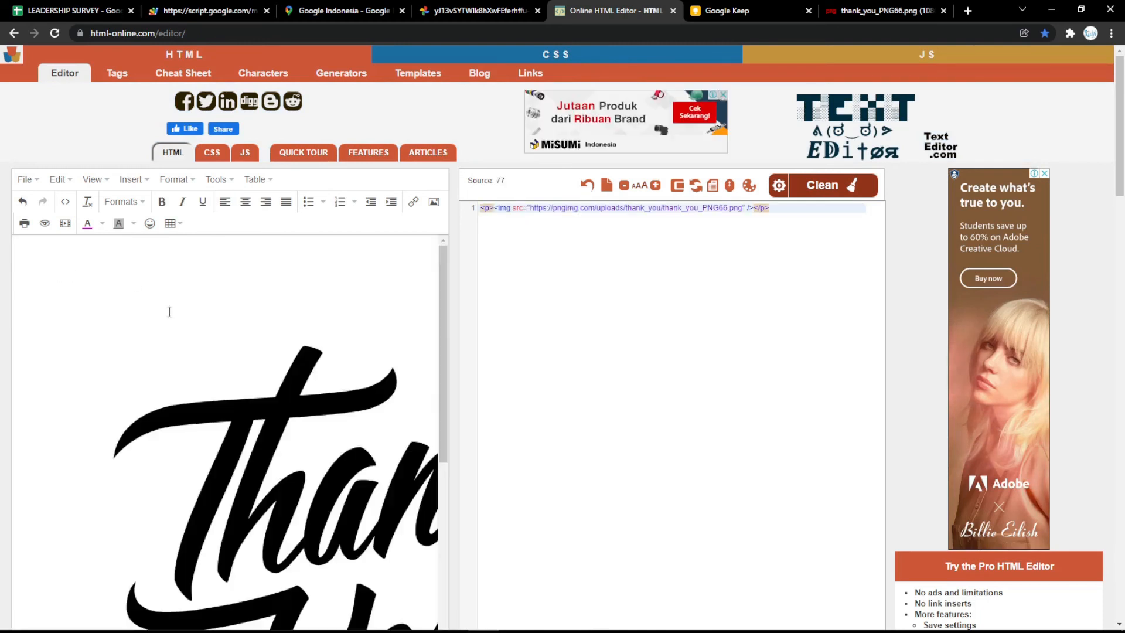
# Resize the thank-you image to a width of 500 and a height of 500 in its HTML source
pyautogui.click(170, 312)
pyautogui.moveTo(18, 243); pyautogui.dragTo(124, 344)
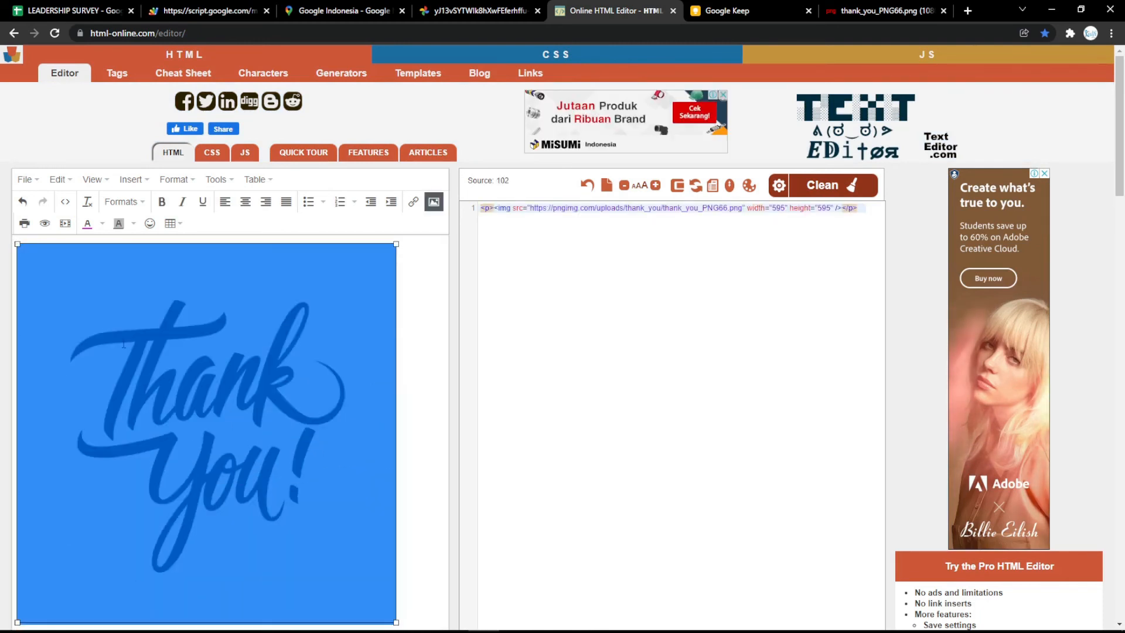
pyautogui.moveTo(18, 244); pyautogui.dragTo(94, 321)
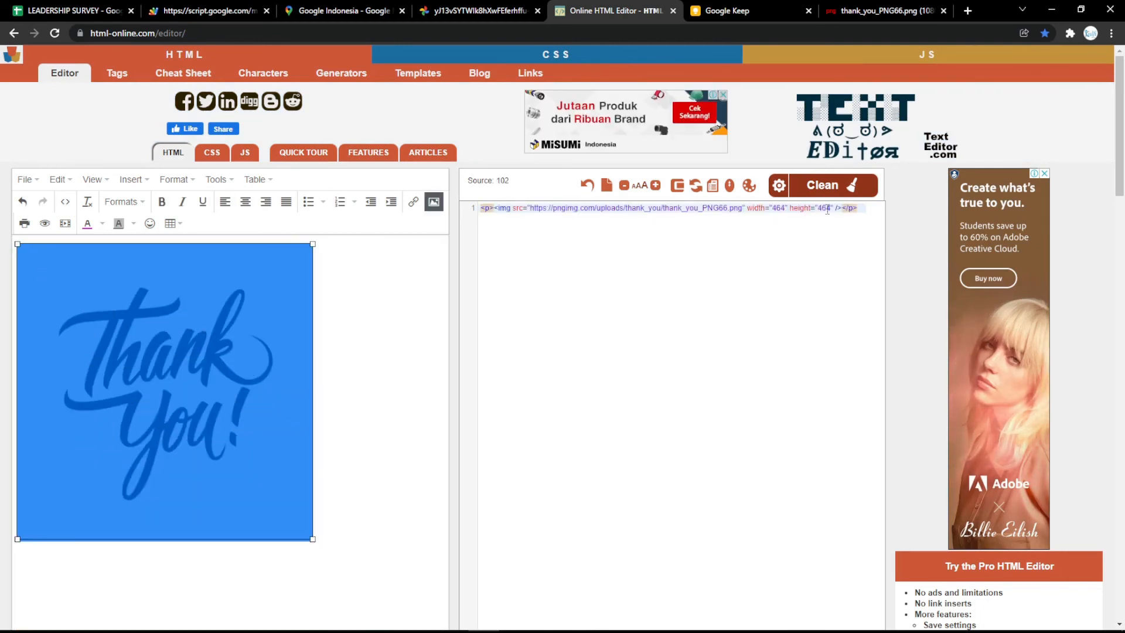
pyautogui.doubleClick(780, 209)
pyautogui.write('50')
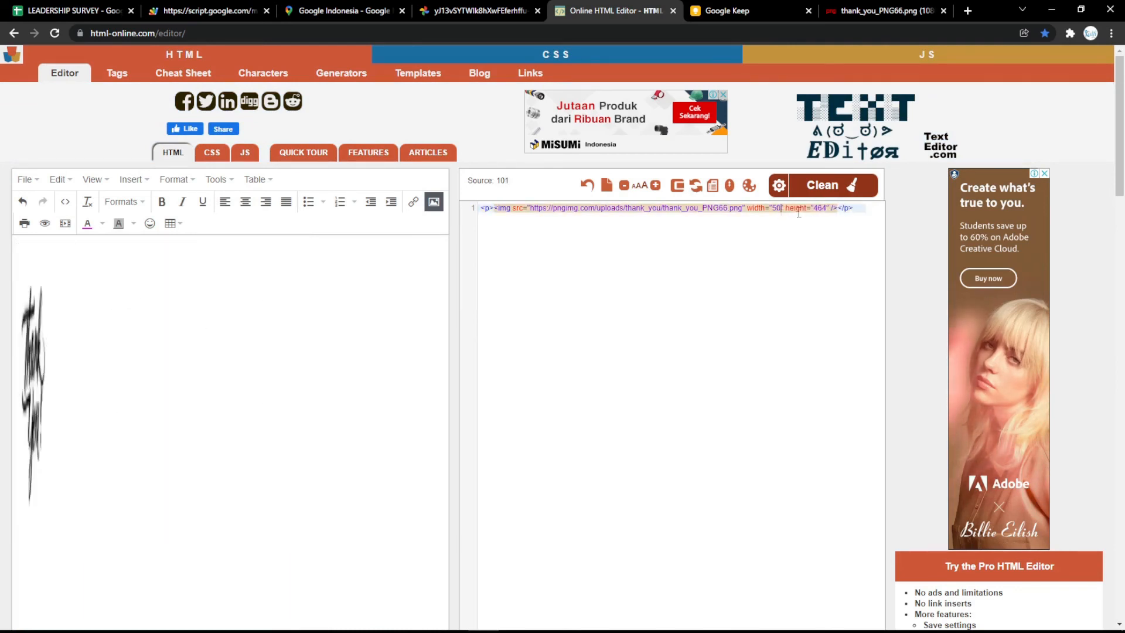
pyautogui.write('0')
pyautogui.doubleClick(820, 209)
pyautogui.write('500')
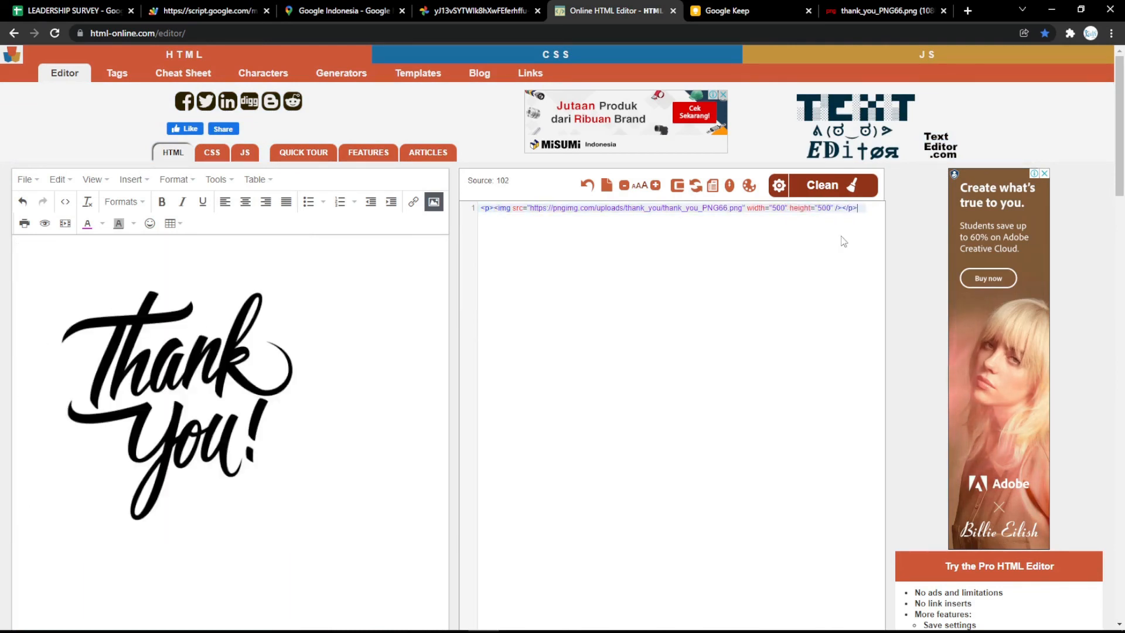
# Copy the complete HTML source code of the thank-you image
pyautogui.click(863, 211)
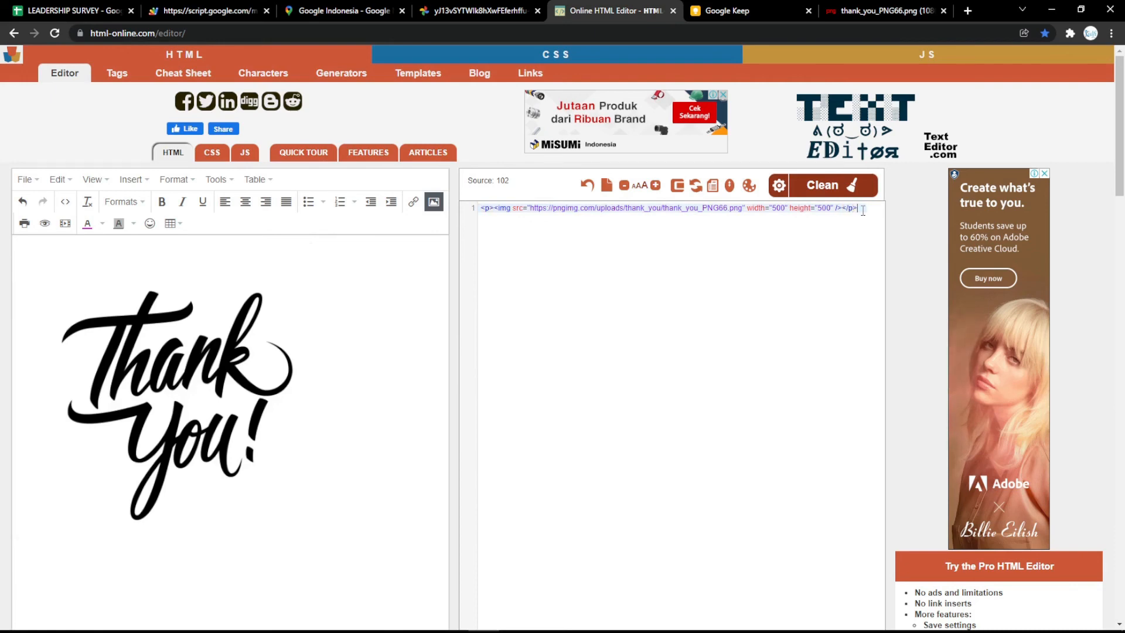
pyautogui.hotkey('ctrl', 'a')
pyautogui.hotkey('ctrl', 'c')
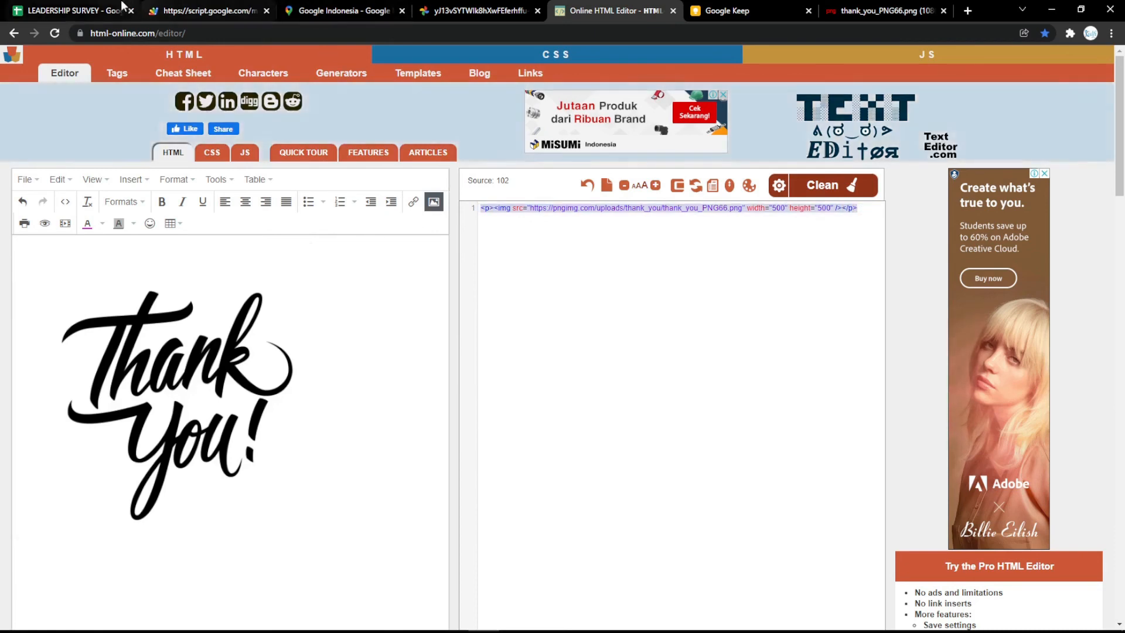
# Replace the img tag in the spreadsheet's Success screen Text with the copied thank-you image HTML, and reload the web form
pyautogui.click(73, 10)
pyautogui.doubleClick(151, 228)
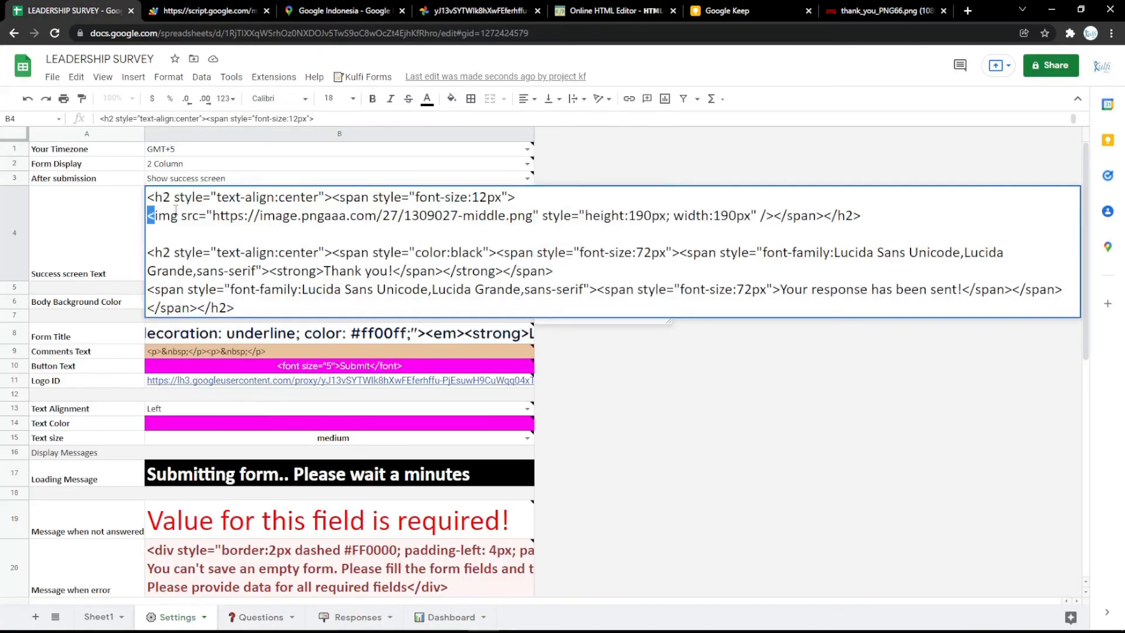
pyautogui.moveTo(176, 211); pyautogui.dragTo(775, 217)
pyautogui.hotkey('ctrl', 'v')
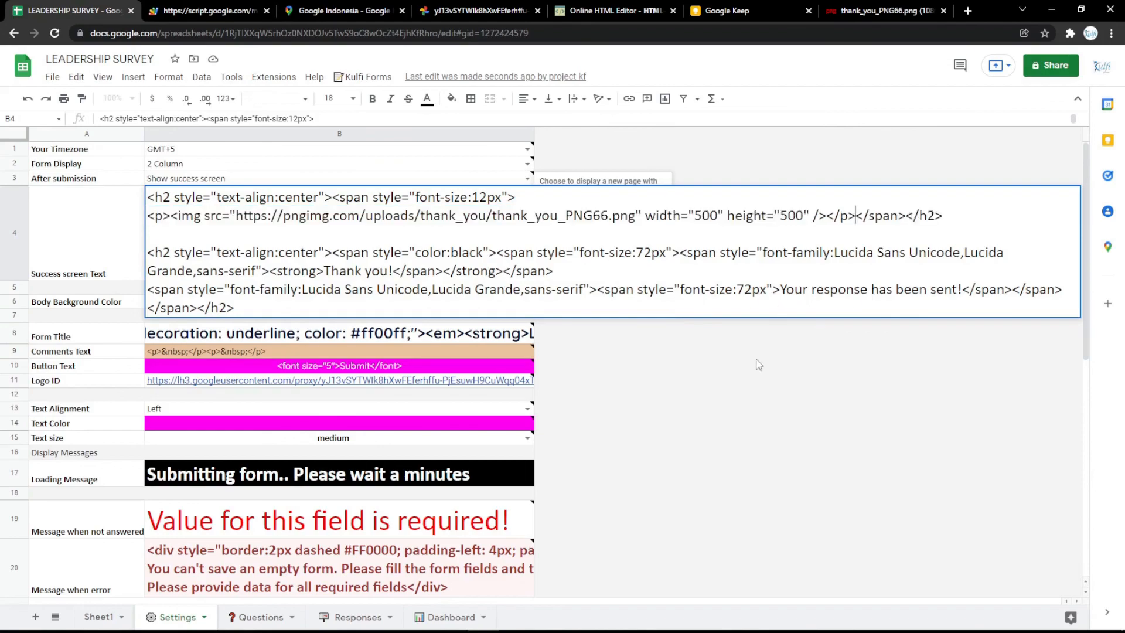
pyautogui.click(487, 352)
pyautogui.click(251, 8)
pyautogui.press('F5')
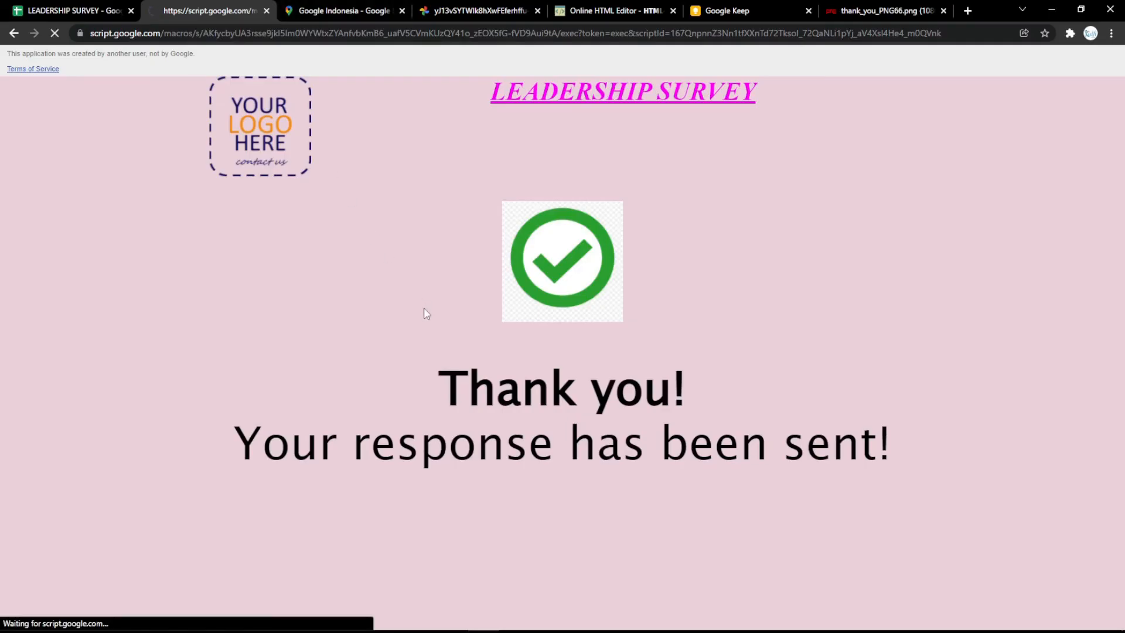